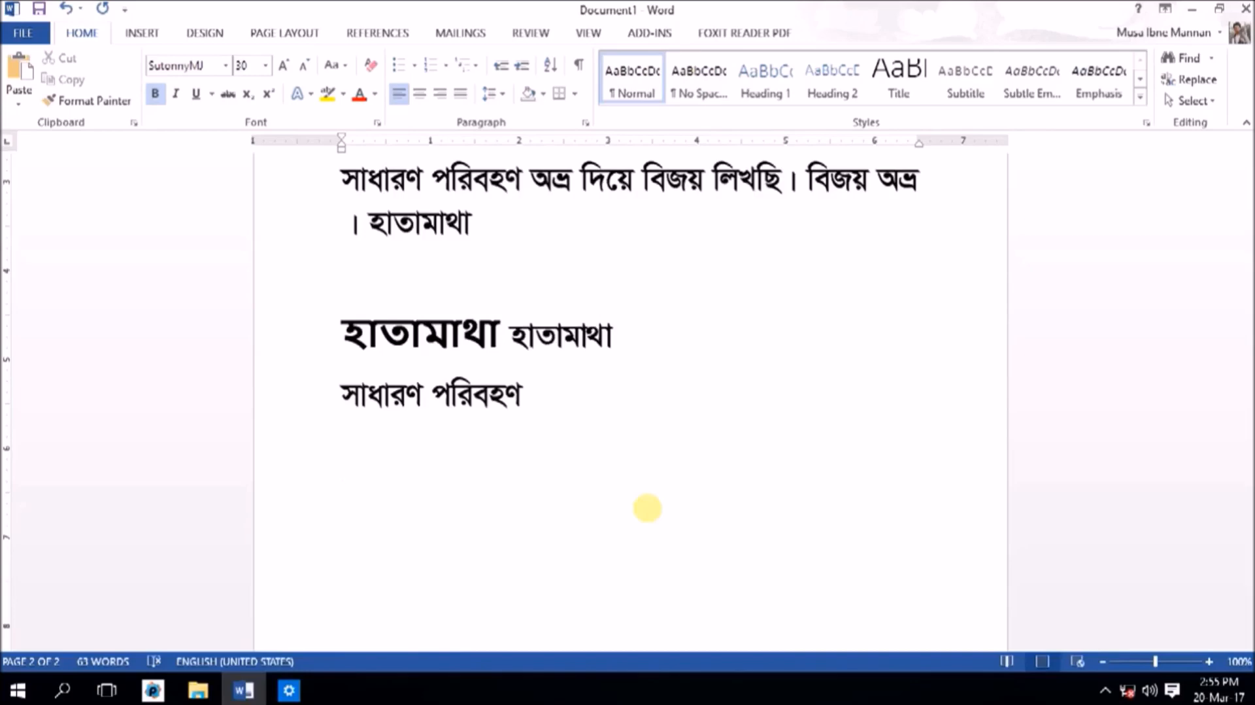
{"action": "type", "text": "রা"}
{"action": "triple_click", "coordinate": [647, 508]}
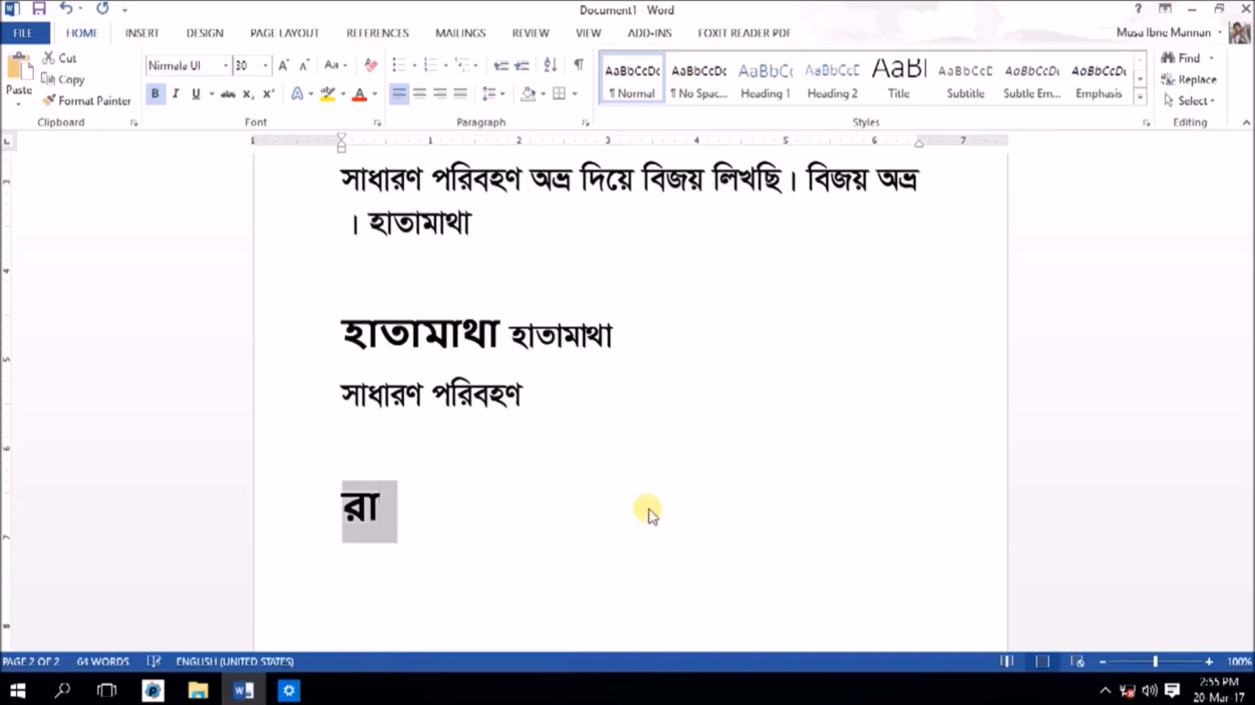
{"action": "key", "text": "shift+F12"}
{"action": "left_click", "coordinate": [662, 487]}
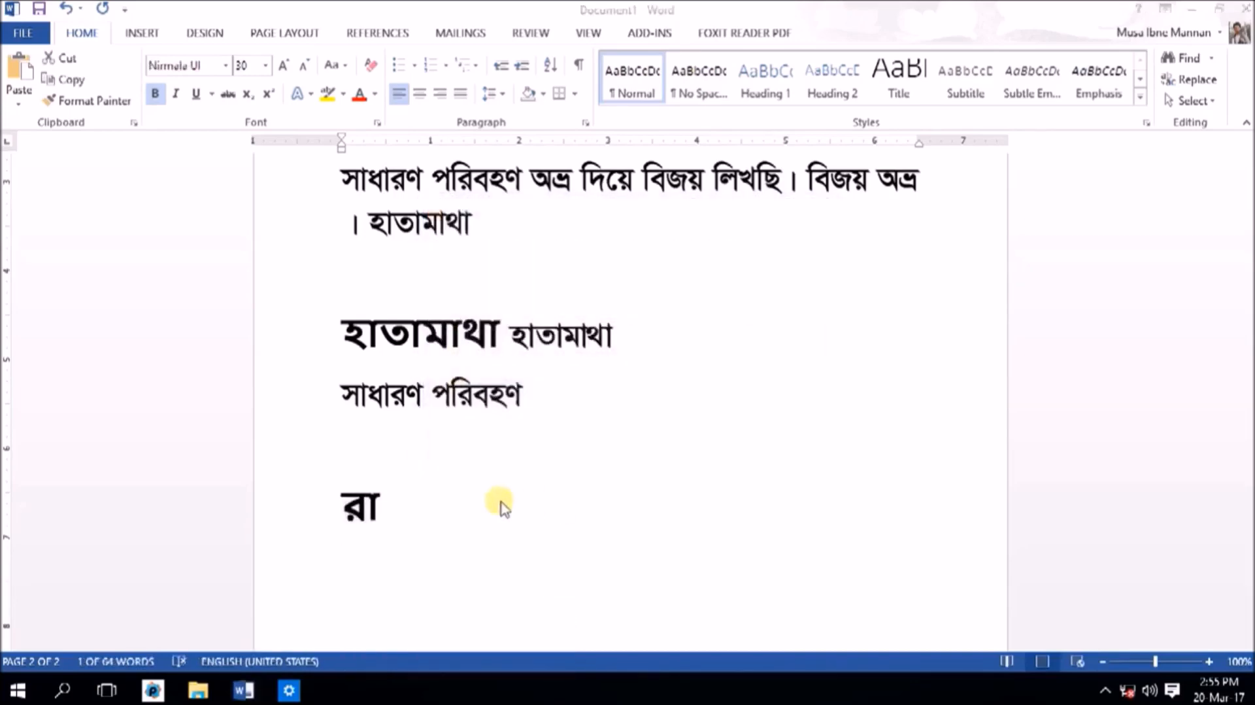
{"action": "key", "text": "Delete"}
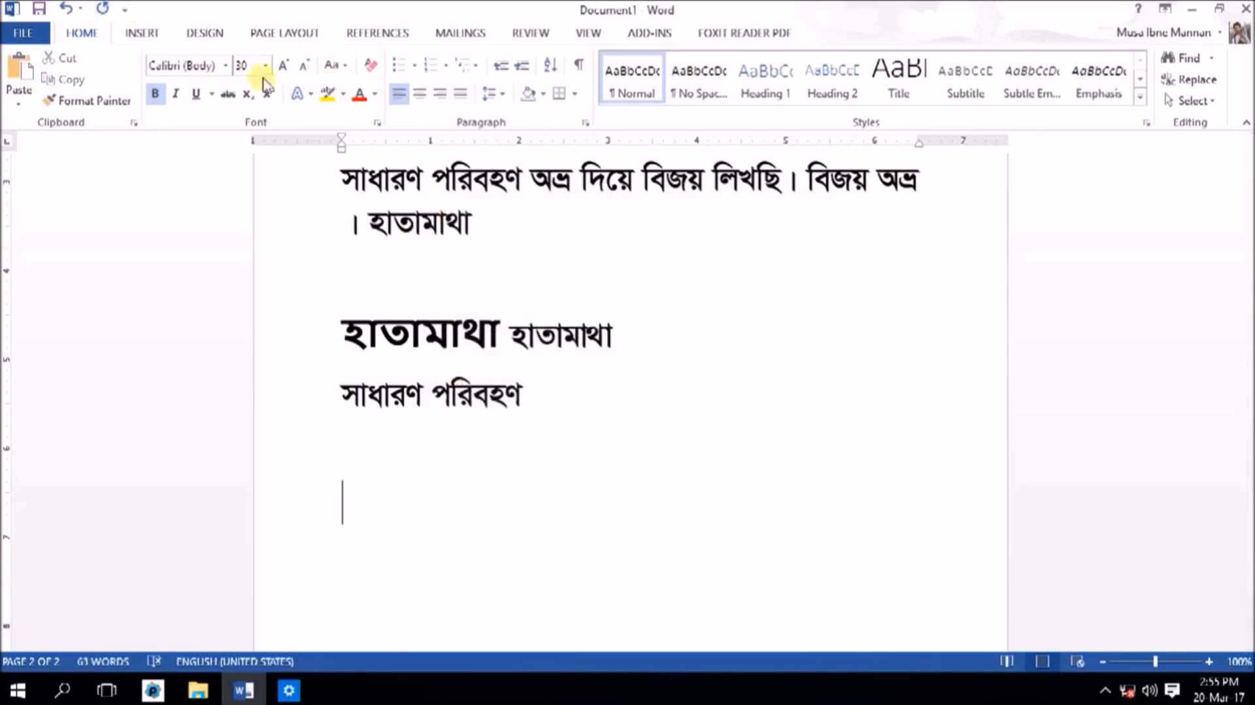
Step: Set the font to SutonnyMJ and write "আমার সোনার বাংলা।" on the empty line below the existing text
{"action": "left_click", "coordinate": [226, 67]}
{"action": "left_click", "coordinate": [209, 221]}
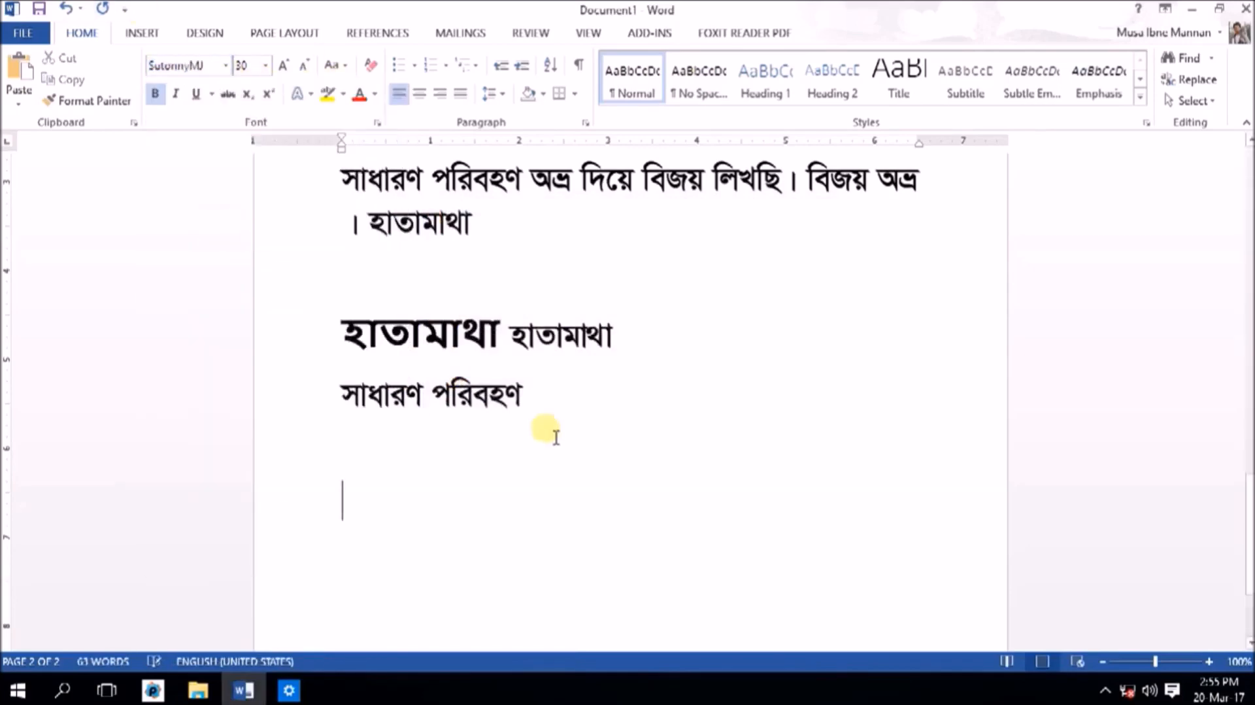
{"action": "type", "text": "sa"}
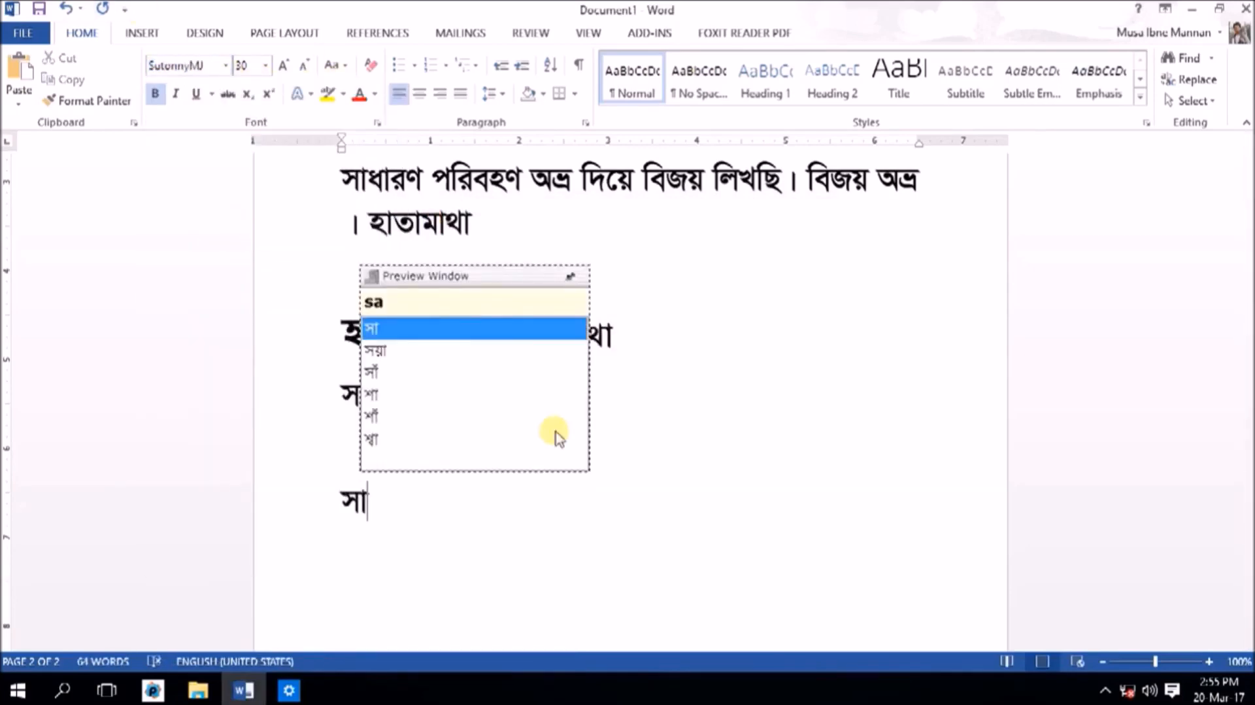
{"action": "key", "text": "BackSpace"}
{"action": "key", "text": "BackSpace"}
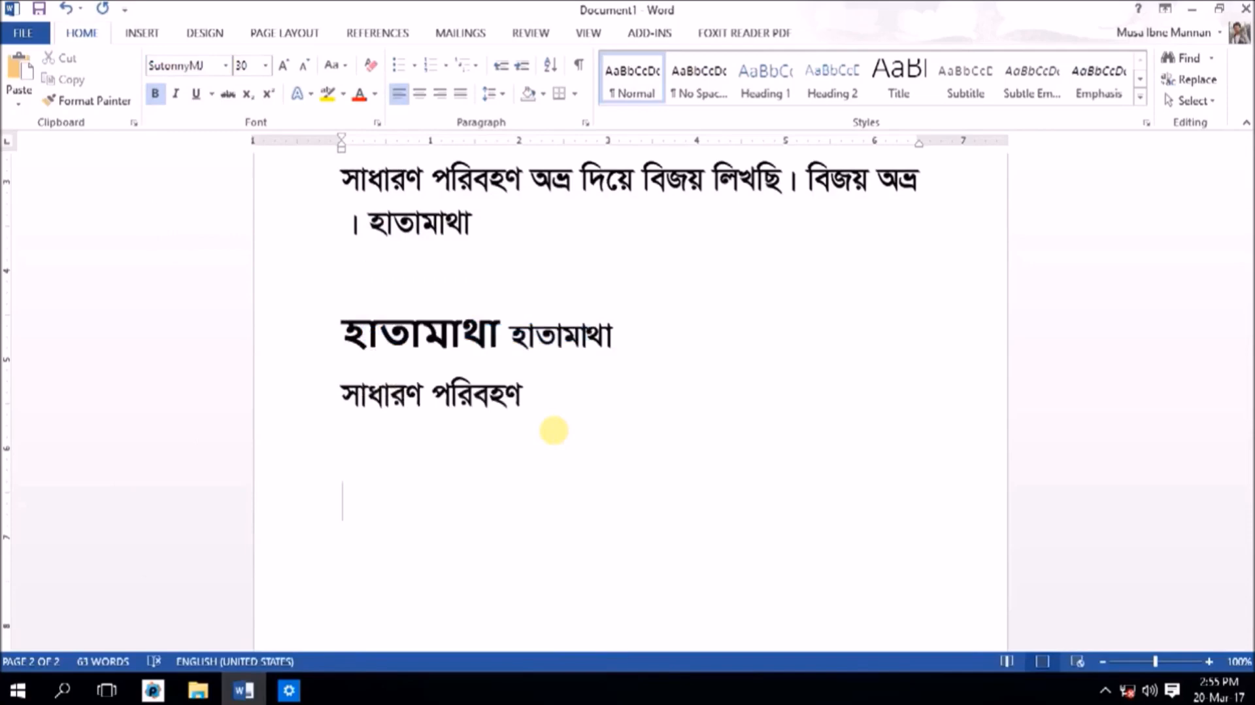
{"action": "type", "text": "amar sOnar b"}
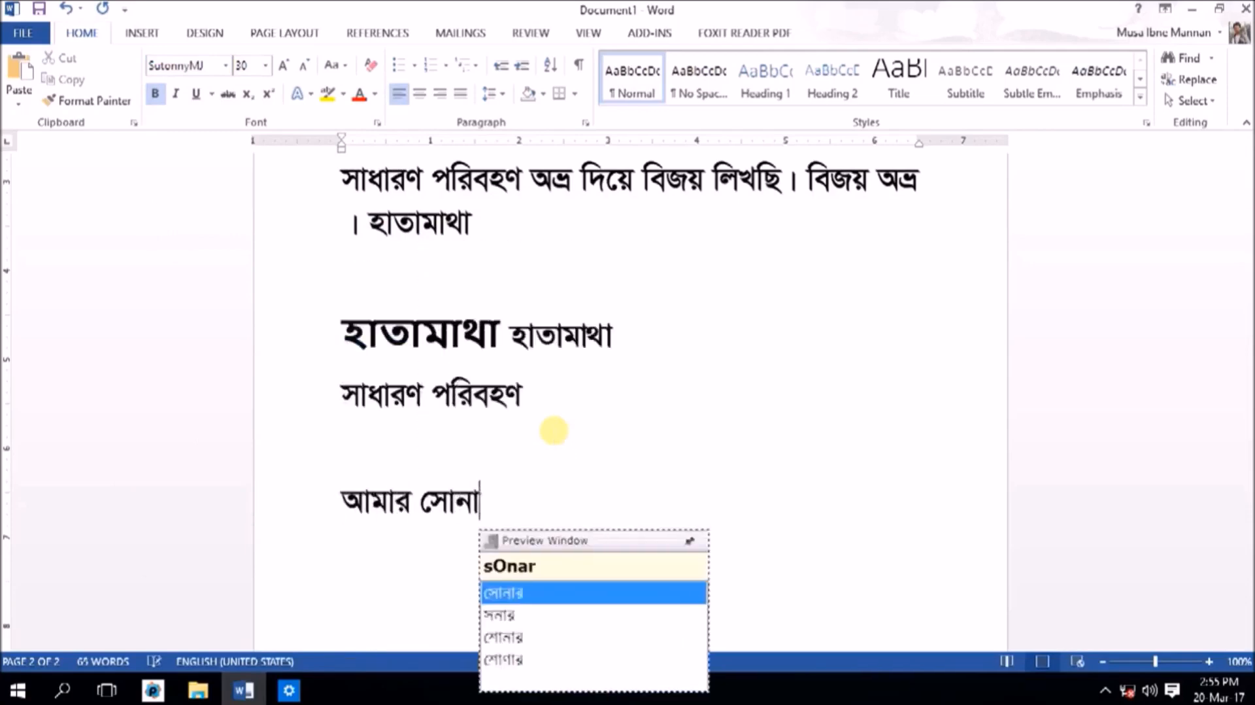
{"action": "type", "text": "angla."}
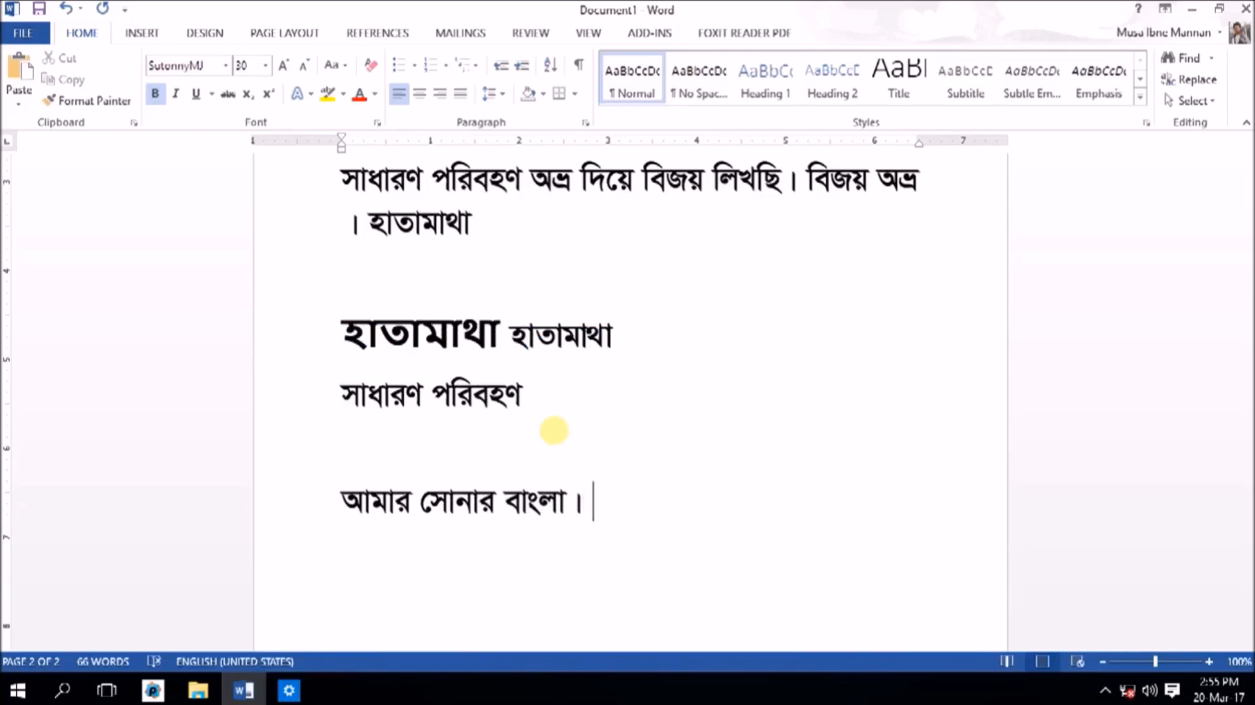
Step: Add a new line below reading "অস্তগামী সূর্য। অনন্ত।"
{"action": "key", "text": "Return"}
{"action": "type", "text": "ostogami "}
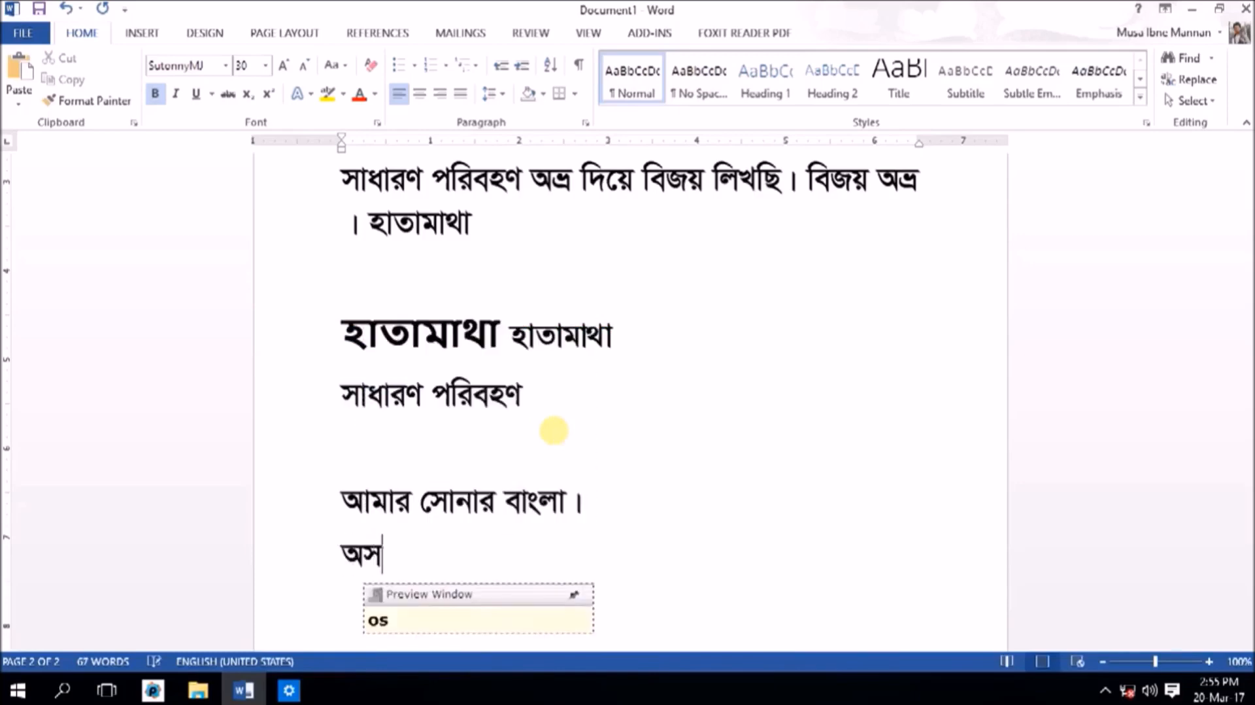
{"action": "type", "text": "sUrrz."}
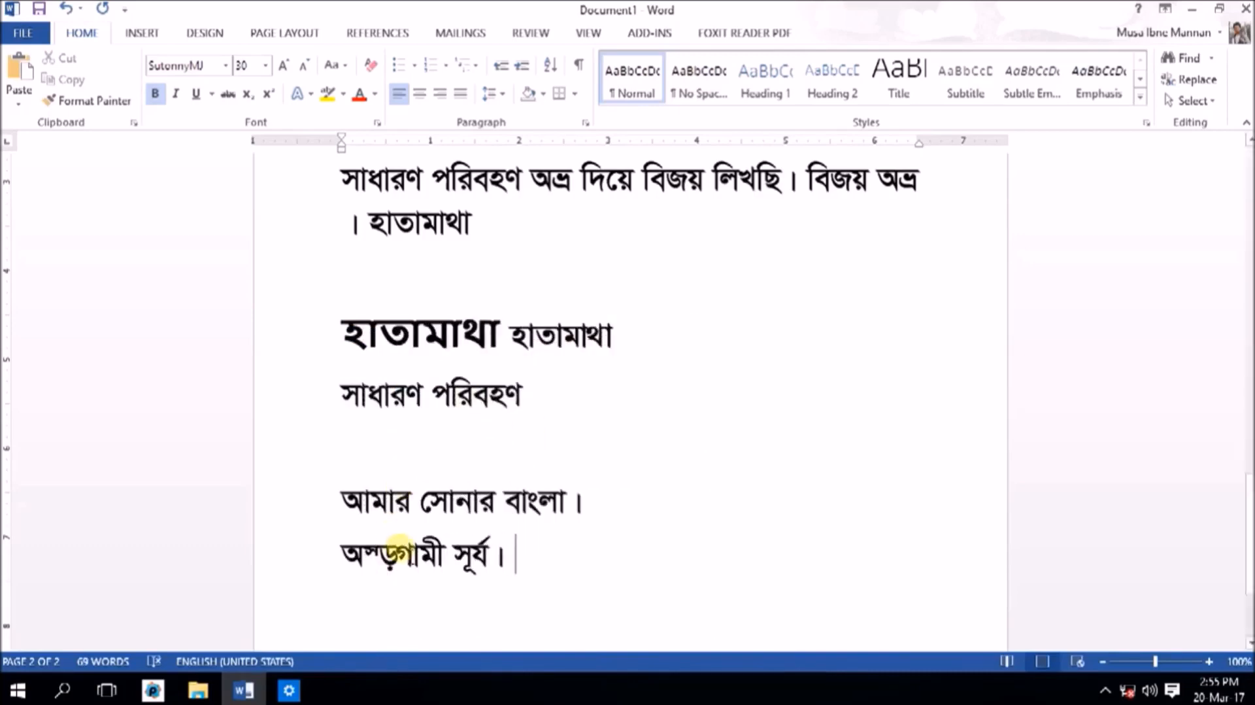
{"action": "left_click_drag", "start_coordinate": [362, 555], "coordinate": [396, 556]}
{"action": "left_click", "coordinate": [569, 579]}
{"action": "type", "text": "onont."}
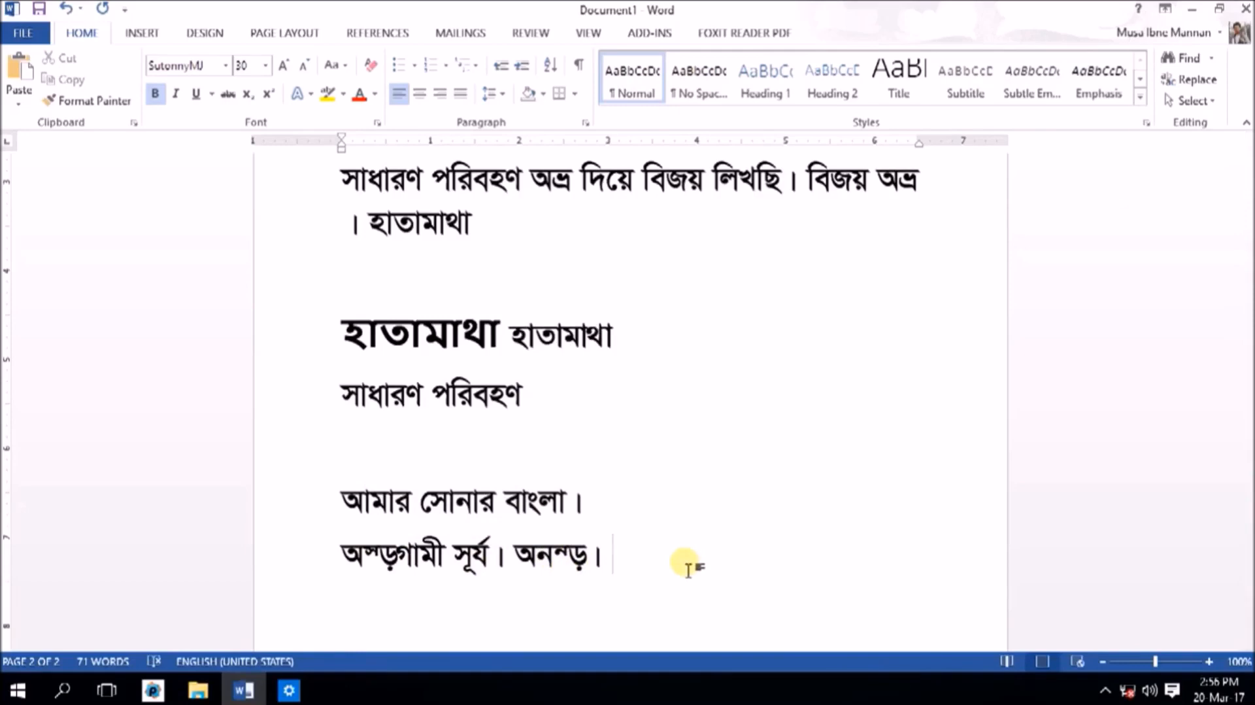
Step: Fix the broken conjuncts by running the Bijoy Classic Converter's Classic To Bijoy2003 conversion on the document
{"action": "left_click", "coordinate": [657, 33]}
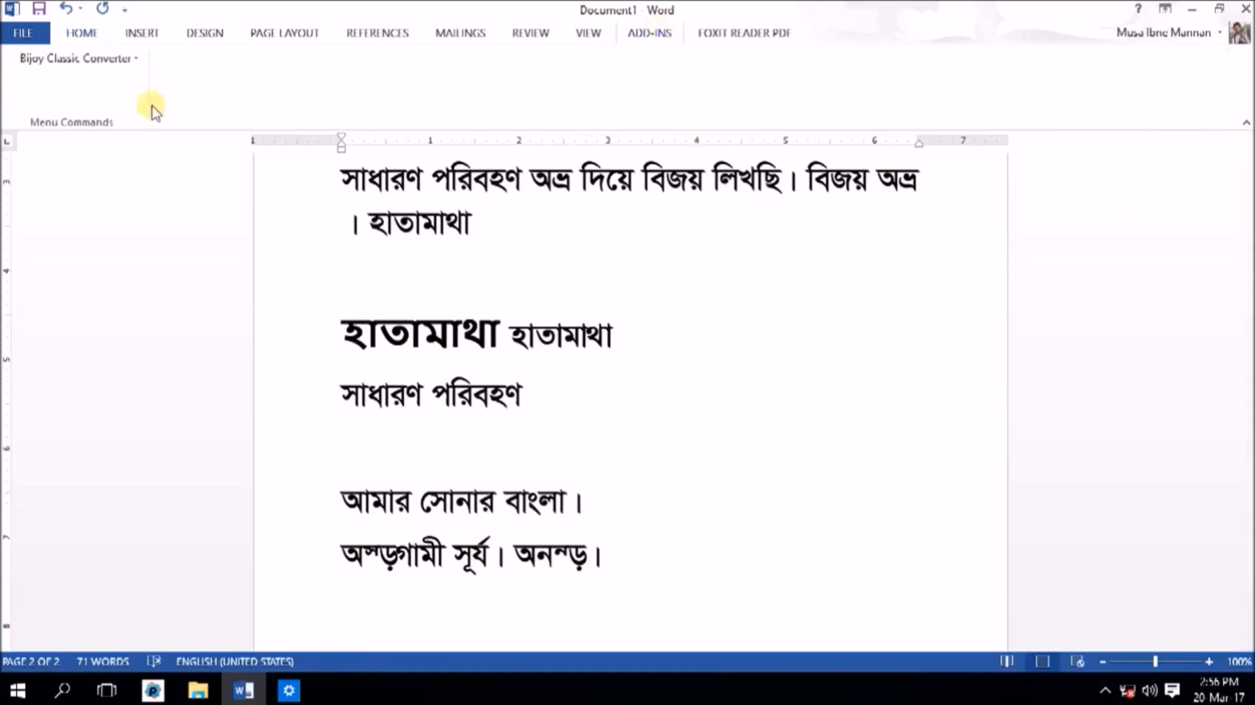
{"action": "left_click_drag", "start_coordinate": [643, 582], "coordinate": [316, 549]}
{"action": "left_click", "coordinate": [670, 617]}
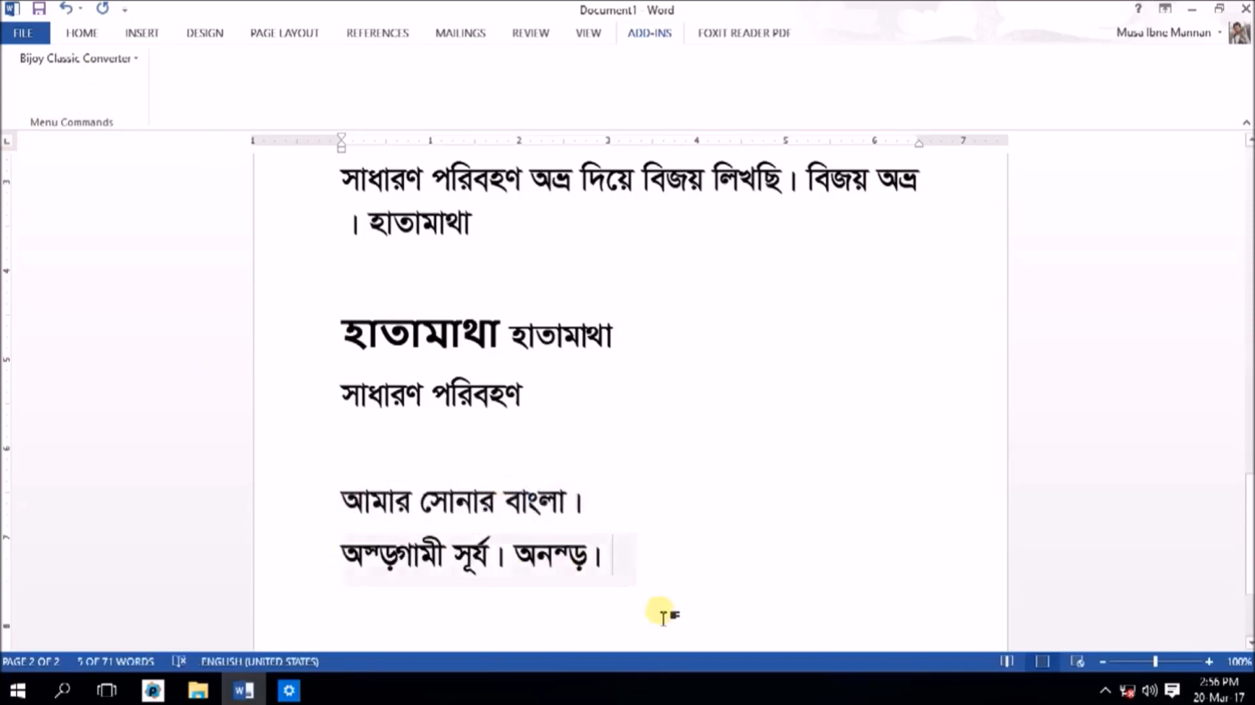
{"action": "left_click", "coordinate": [131, 60]}
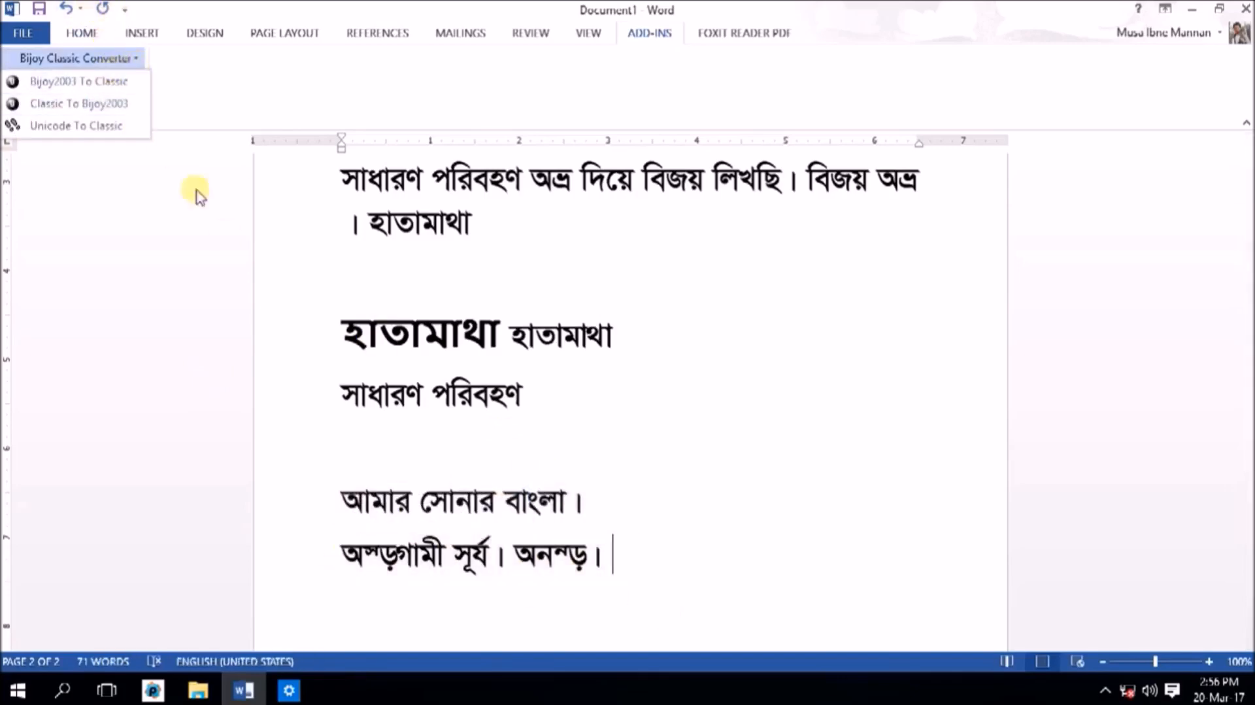
{"action": "left_click", "coordinate": [392, 553]}
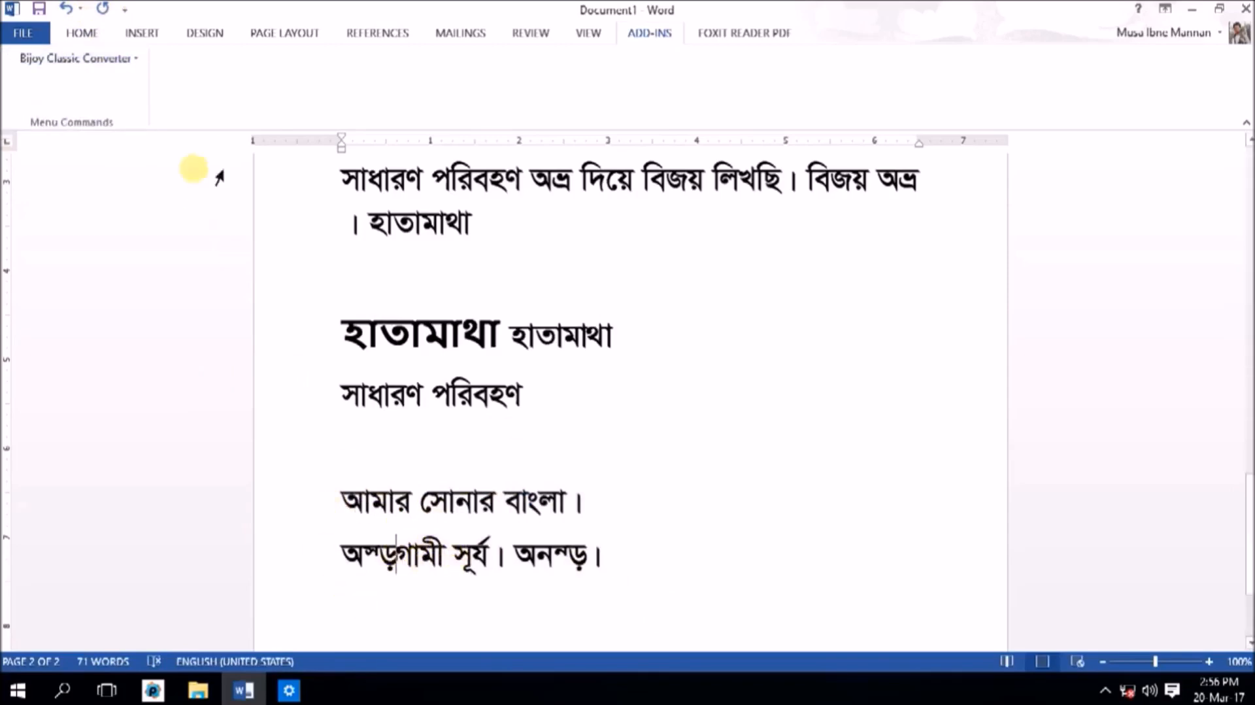
{"action": "left_click", "coordinate": [128, 60]}
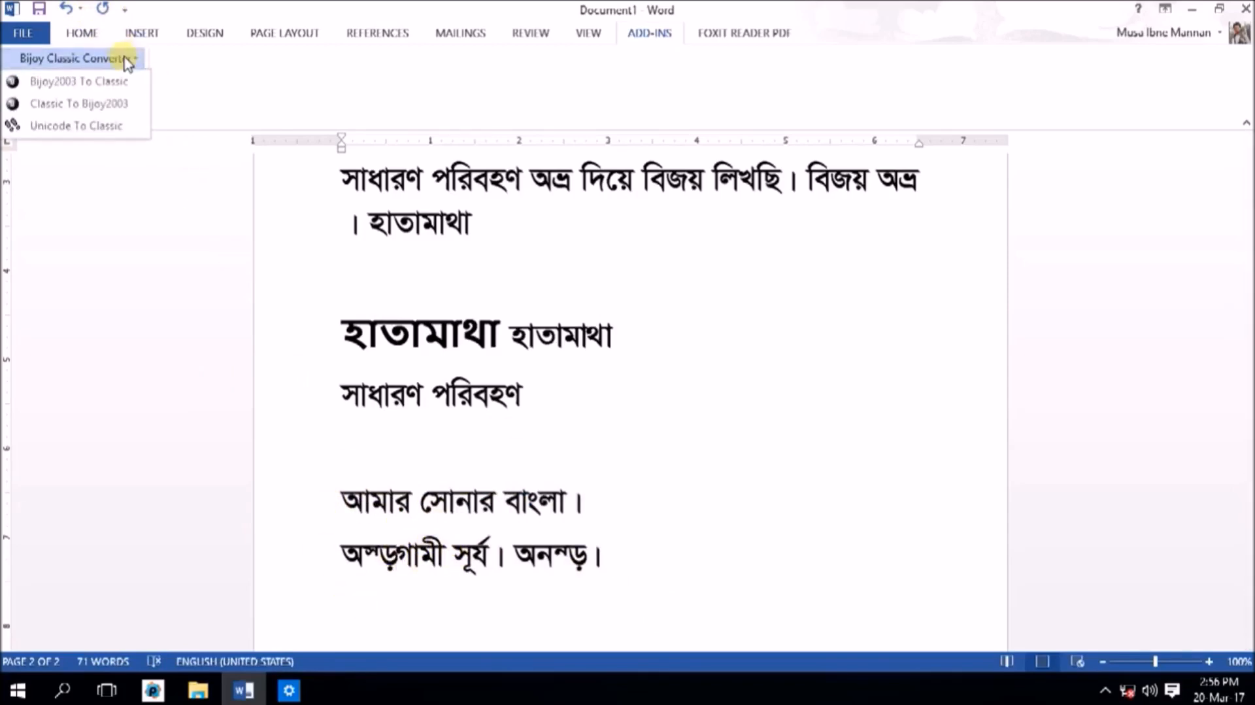
{"action": "left_click", "coordinate": [96, 105]}
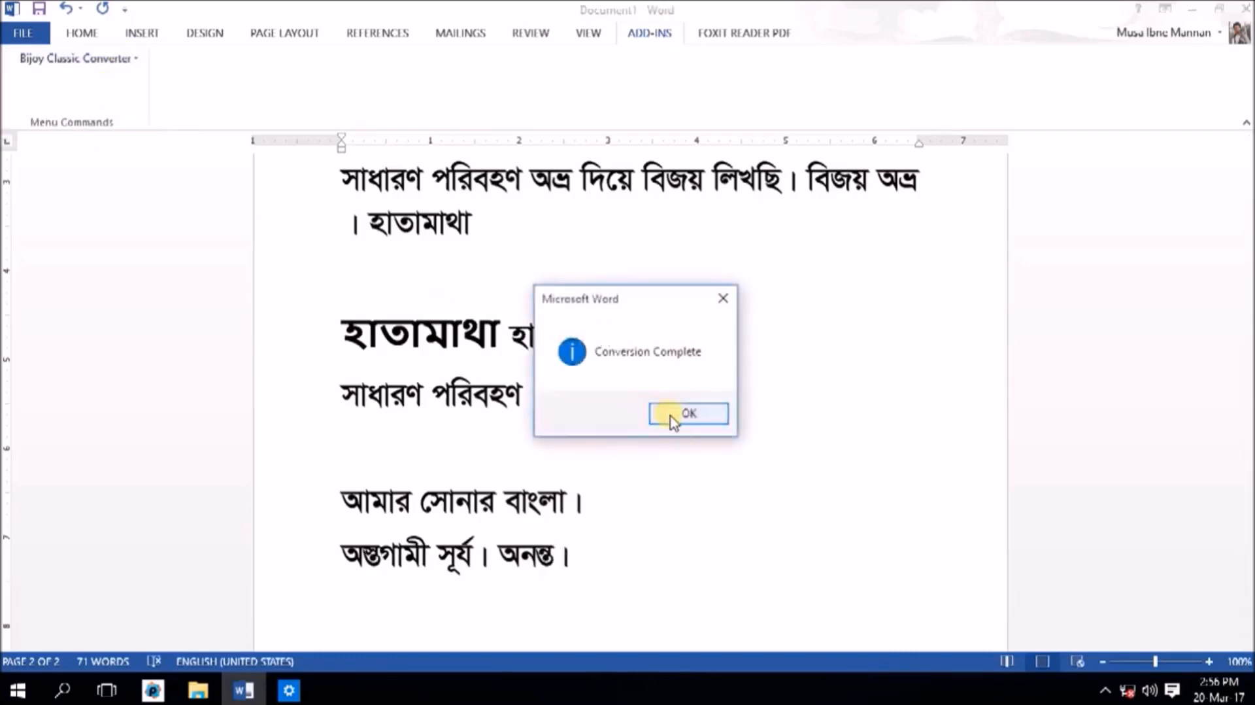
{"action": "left_click", "coordinate": [673, 421]}
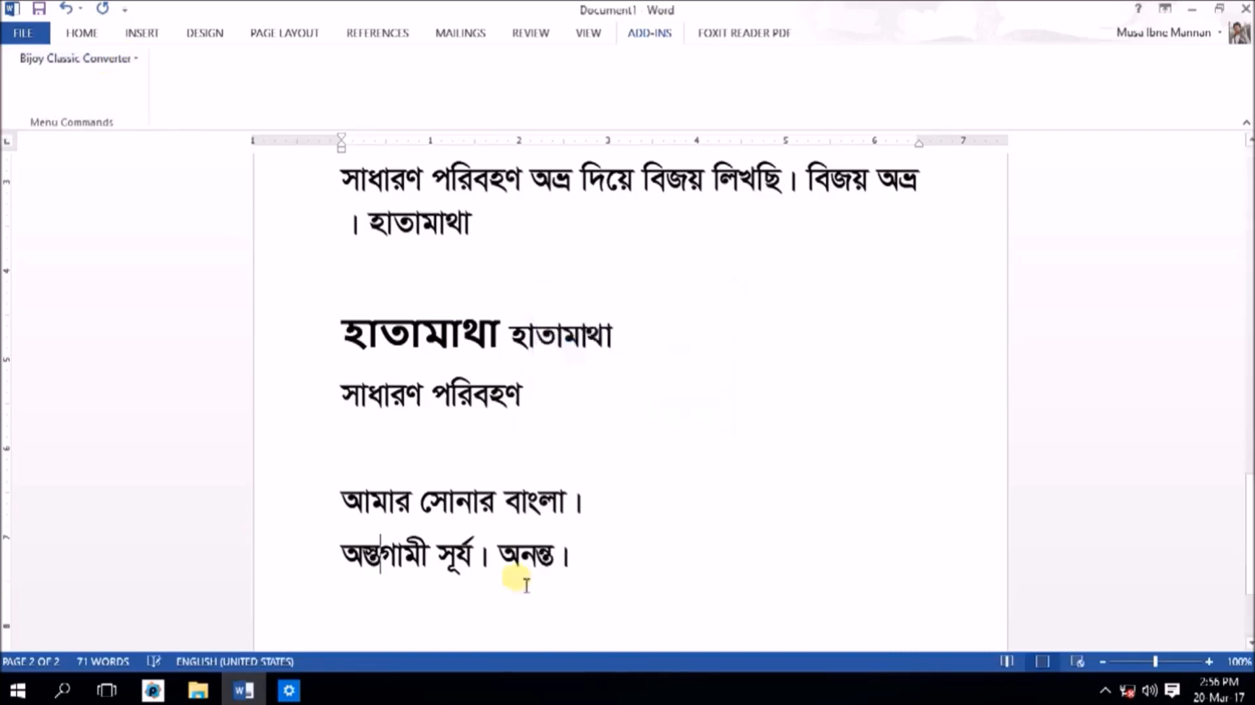
{"action": "left_click", "coordinate": [84, 58]}
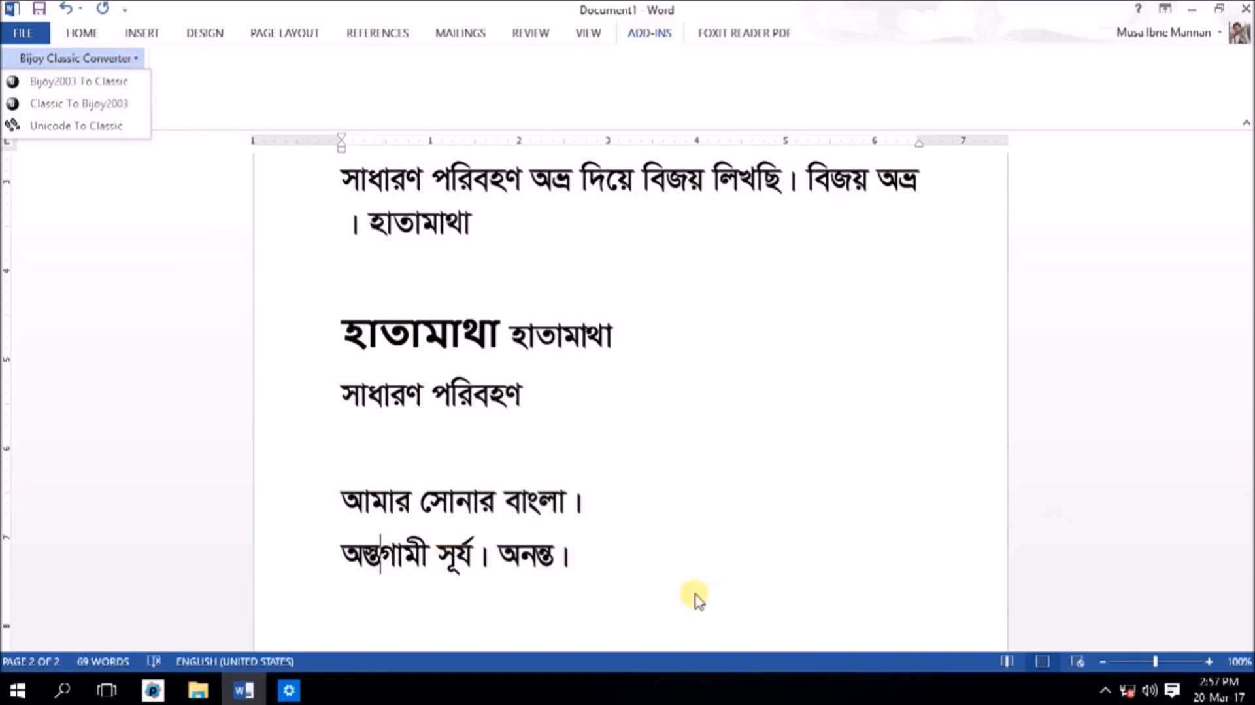
{"action": "left_click", "coordinate": [608, 568]}
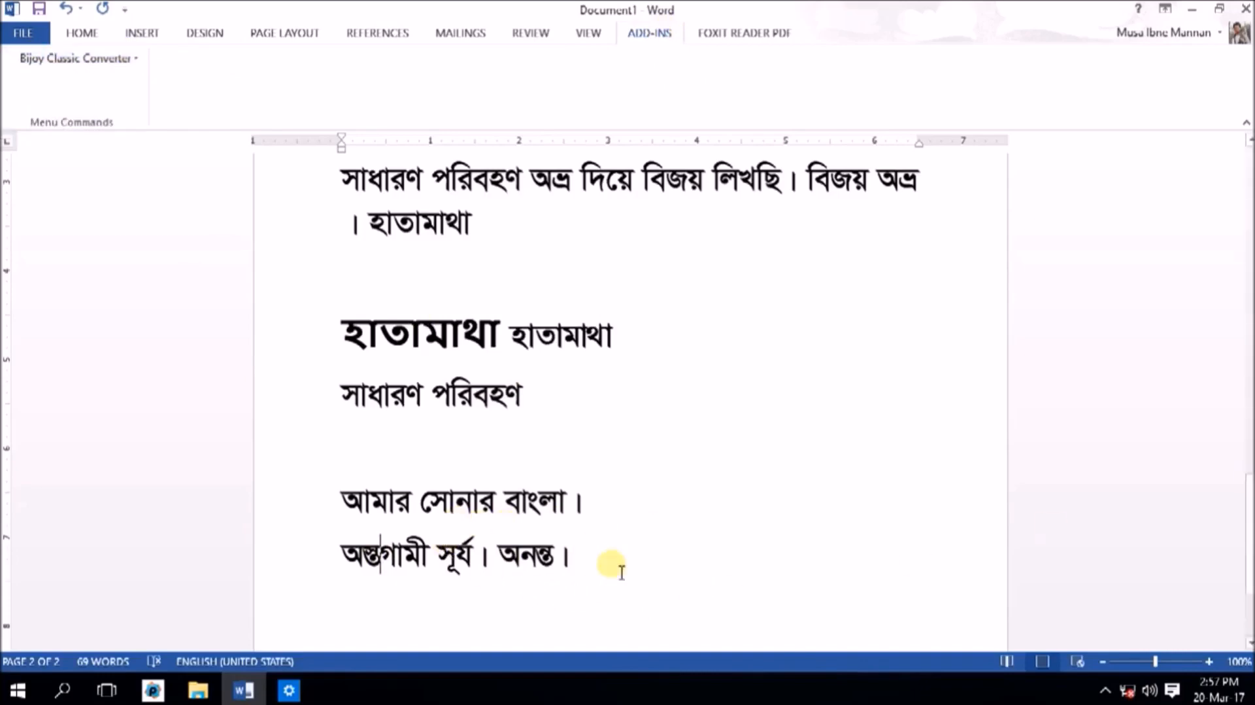
Step: Write "অসুর।" after "অনন্ত।" at the end of the last line
{"action": "left_click", "coordinate": [582, 560]}
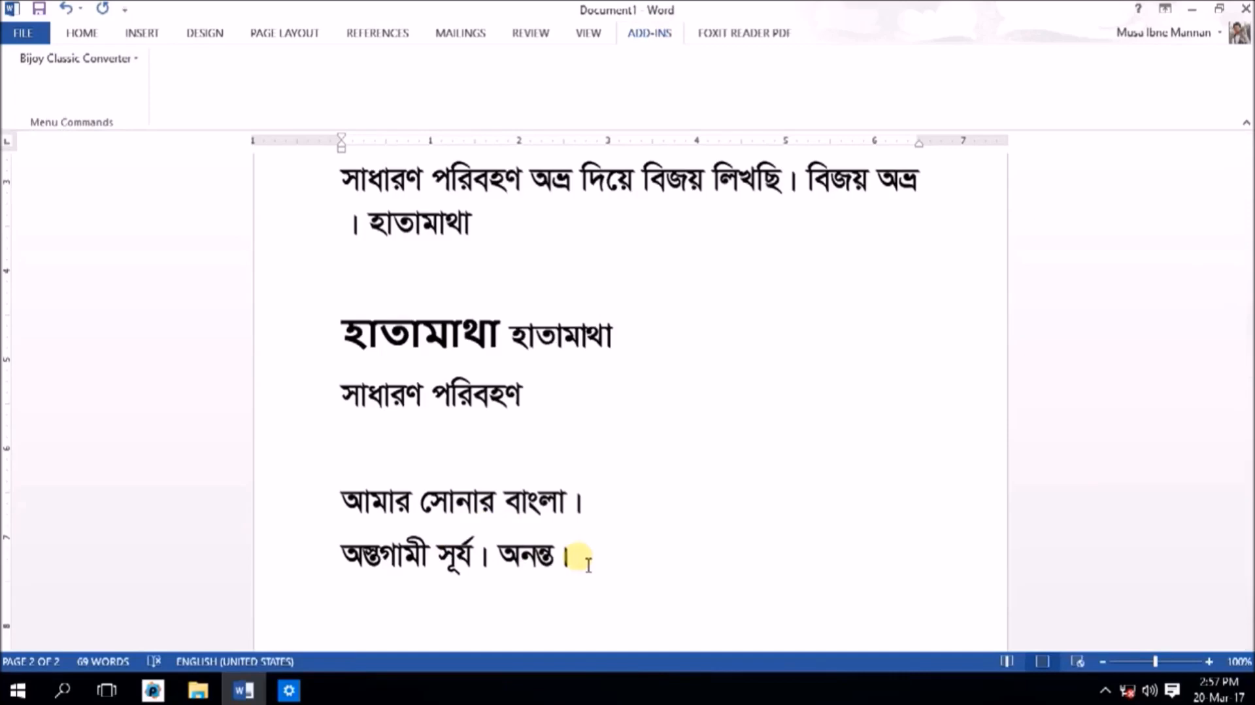
{"action": "type", "text": "s"}
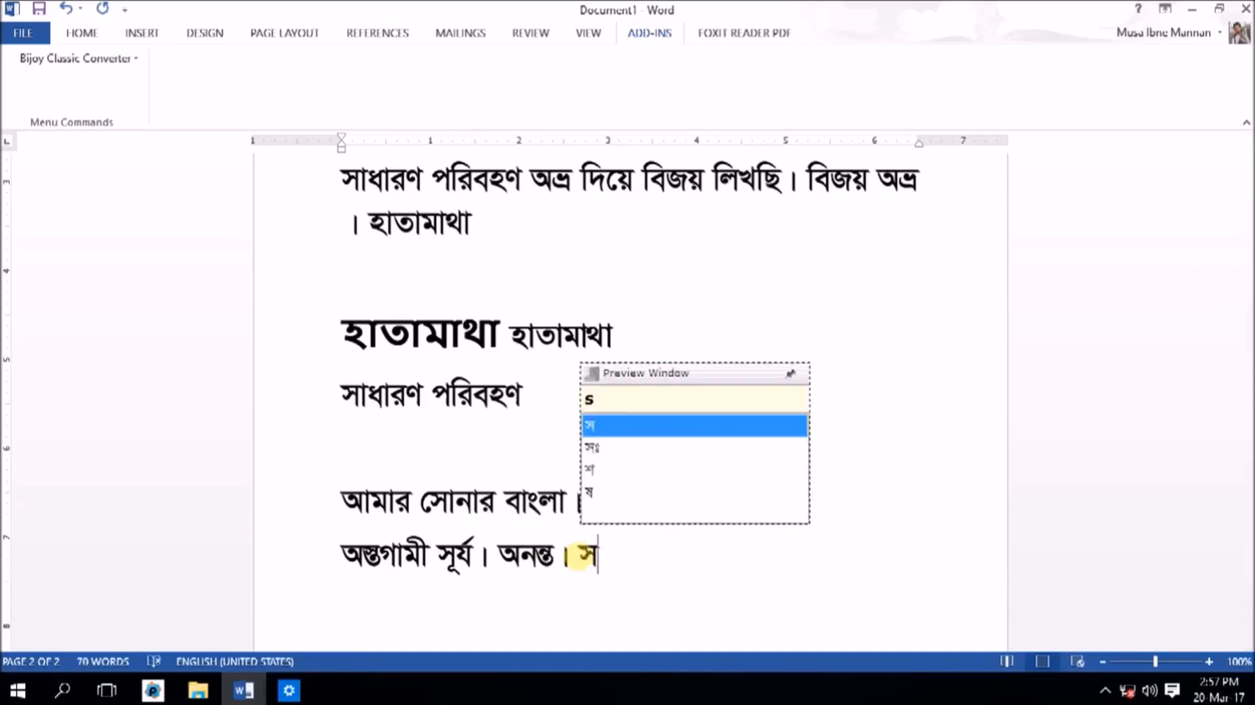
{"action": "type", "text": "ut"}
{"action": "key", "text": "BackSpace"}
{"action": "key", "text": "BackSpace"}
{"action": "key", "text": "BackSpace"}
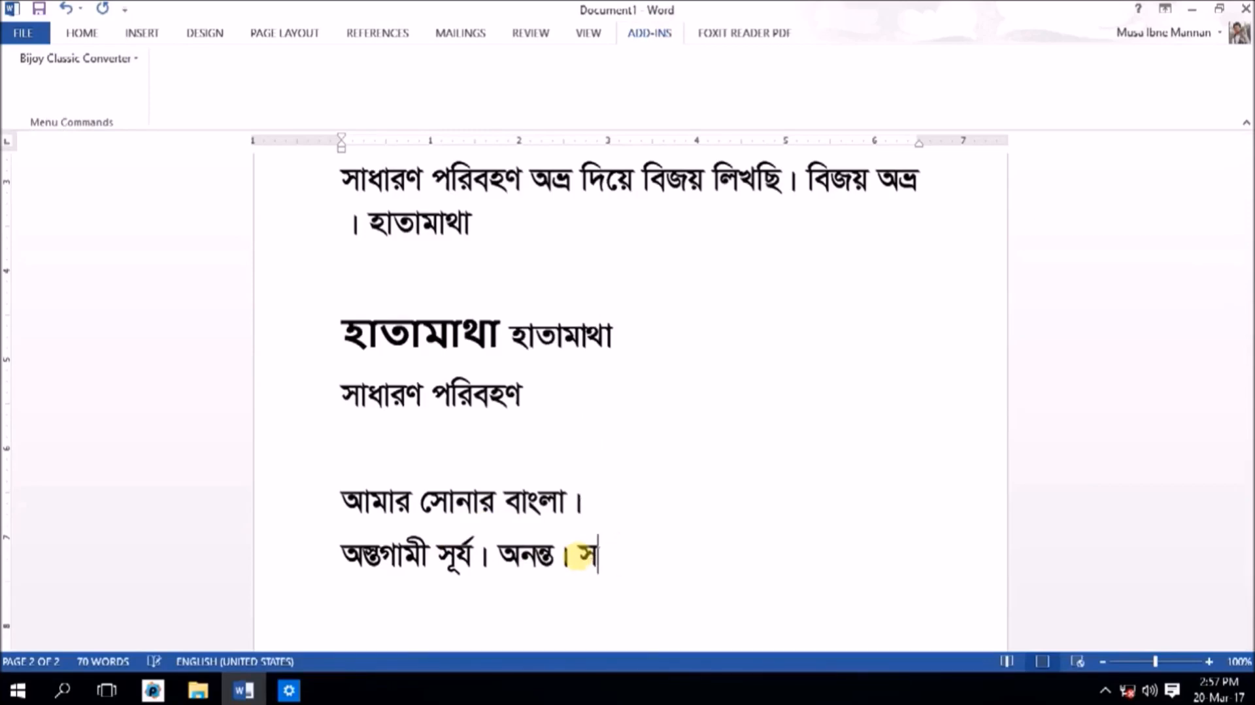
{"action": "type", "text": "osur"}
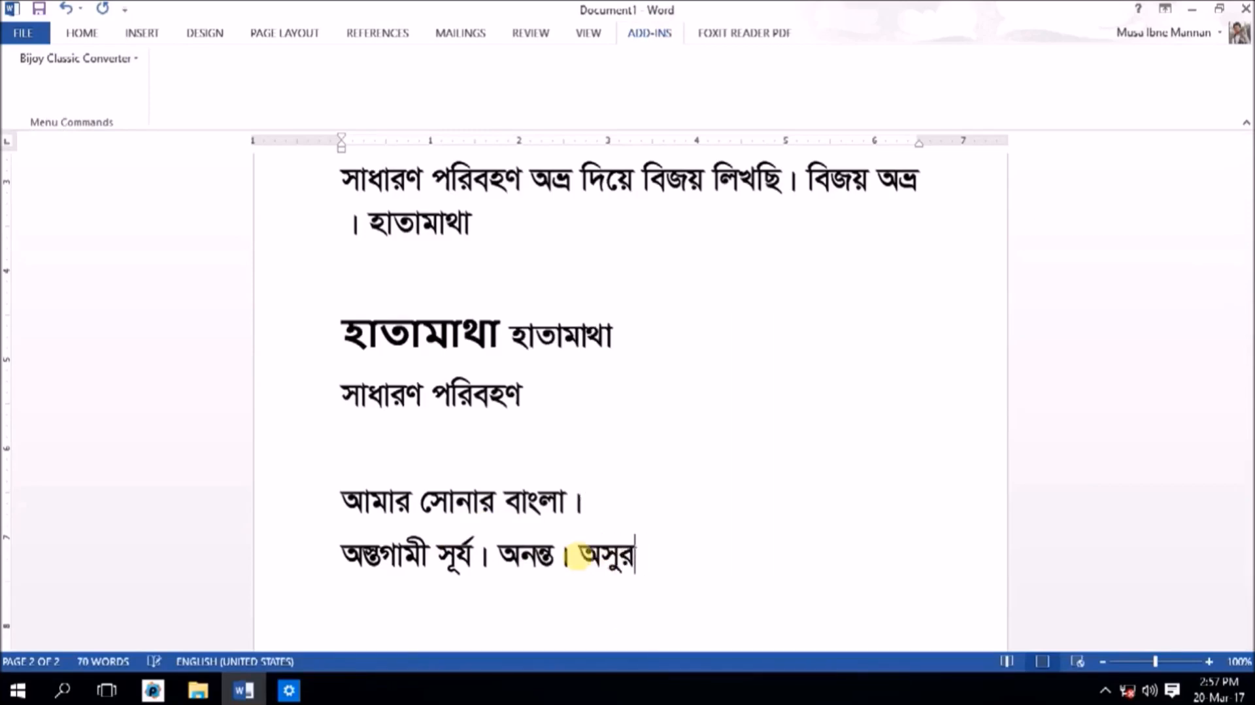
{"action": "type", "text": " ."}
Step: Run the Bijoy Classic Converter's Bijoy2003 To Classic conversion on the document
{"action": "left_click", "coordinate": [126, 58]}
{"action": "left_click", "coordinate": [124, 83]}
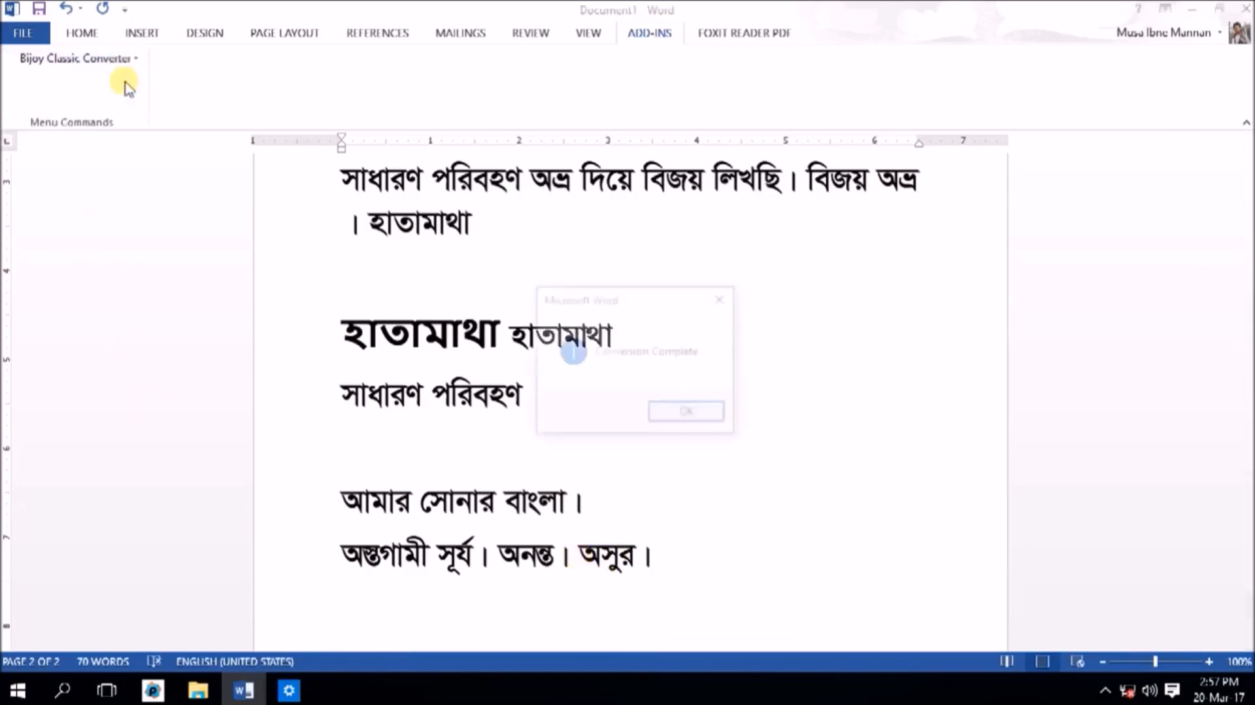
{"action": "left_click", "coordinate": [664, 416]}
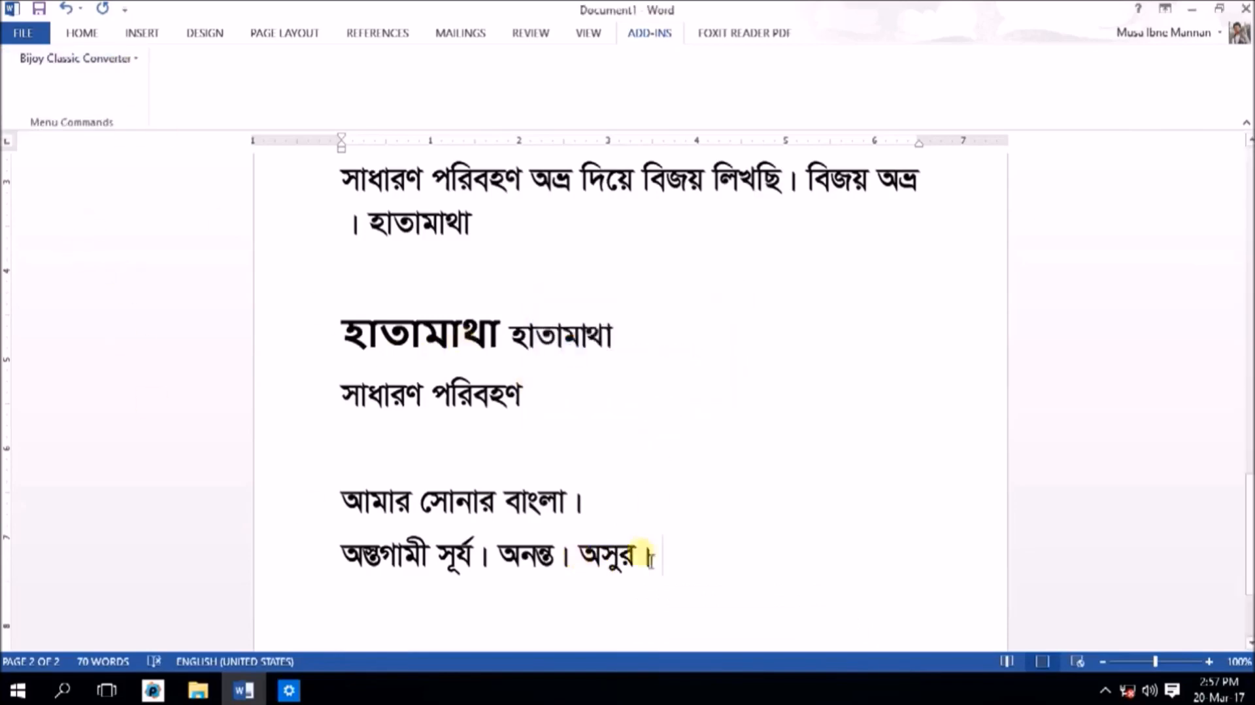
Step: Try the conjunct "হ্ন" at the end of the last line and delete it together with "অসুর।"
{"action": "left_click", "coordinate": [671, 556]}
{"action": "type", "text": "hn"}
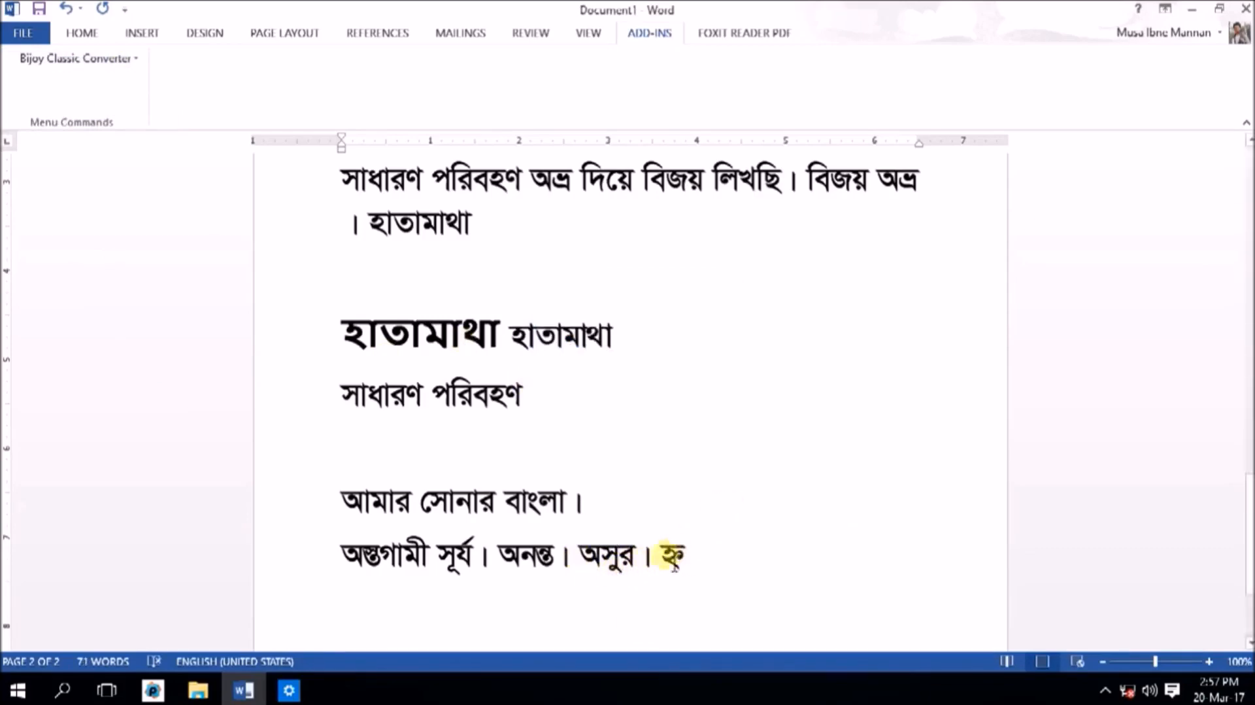
{"action": "double_click", "coordinate": [683, 555]}
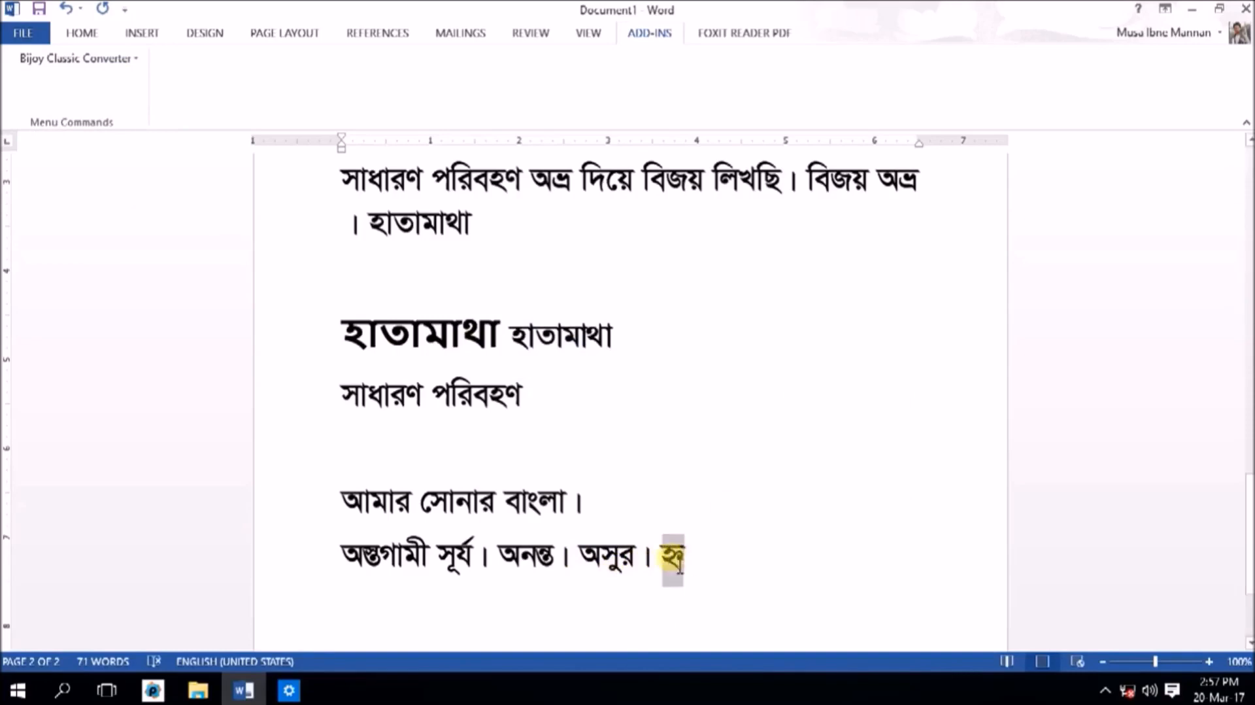
{"action": "left_click", "coordinate": [629, 563]}
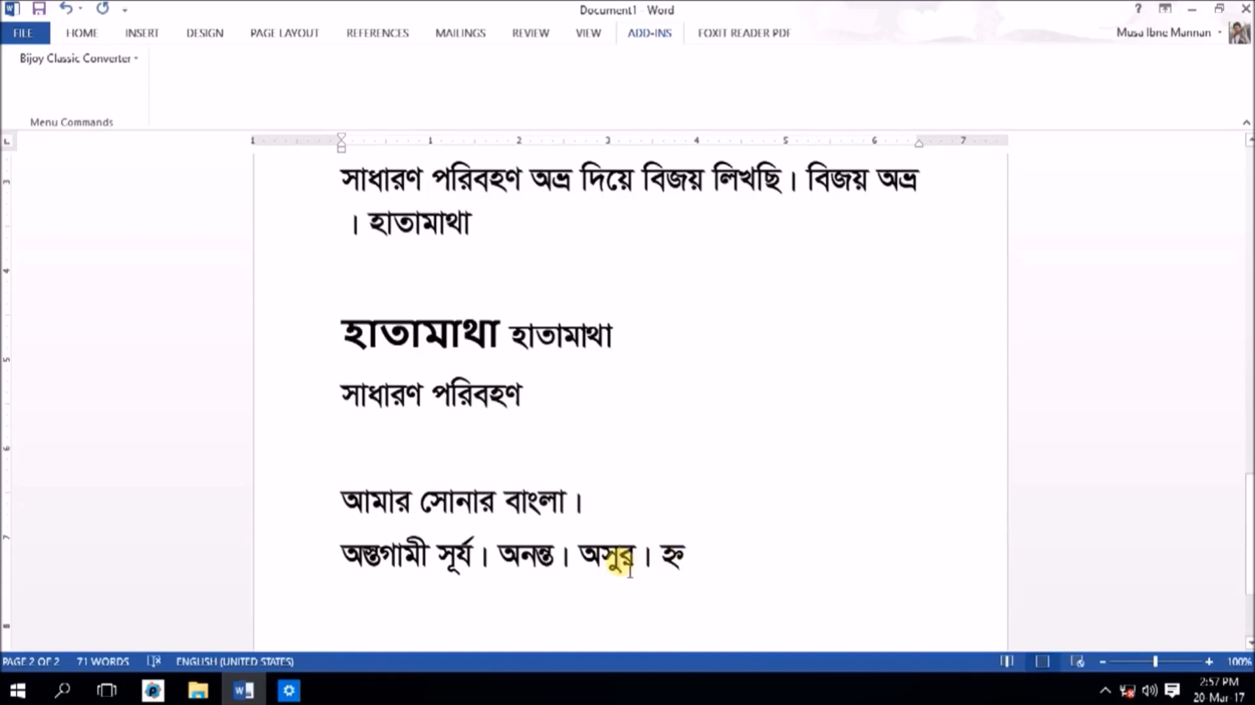
{"action": "key", "text": "Left"}
{"action": "key", "text": "Left"}
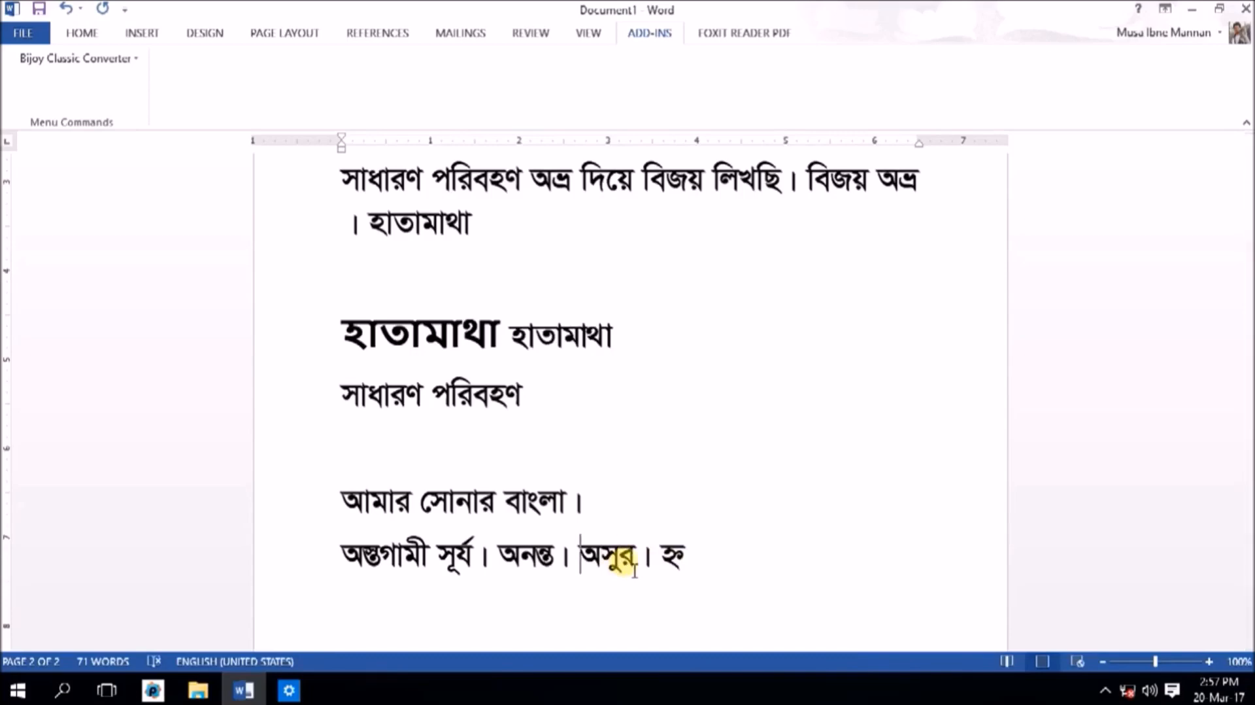
{"action": "key", "text": "shift+End"}
{"action": "key", "text": "Delete"}
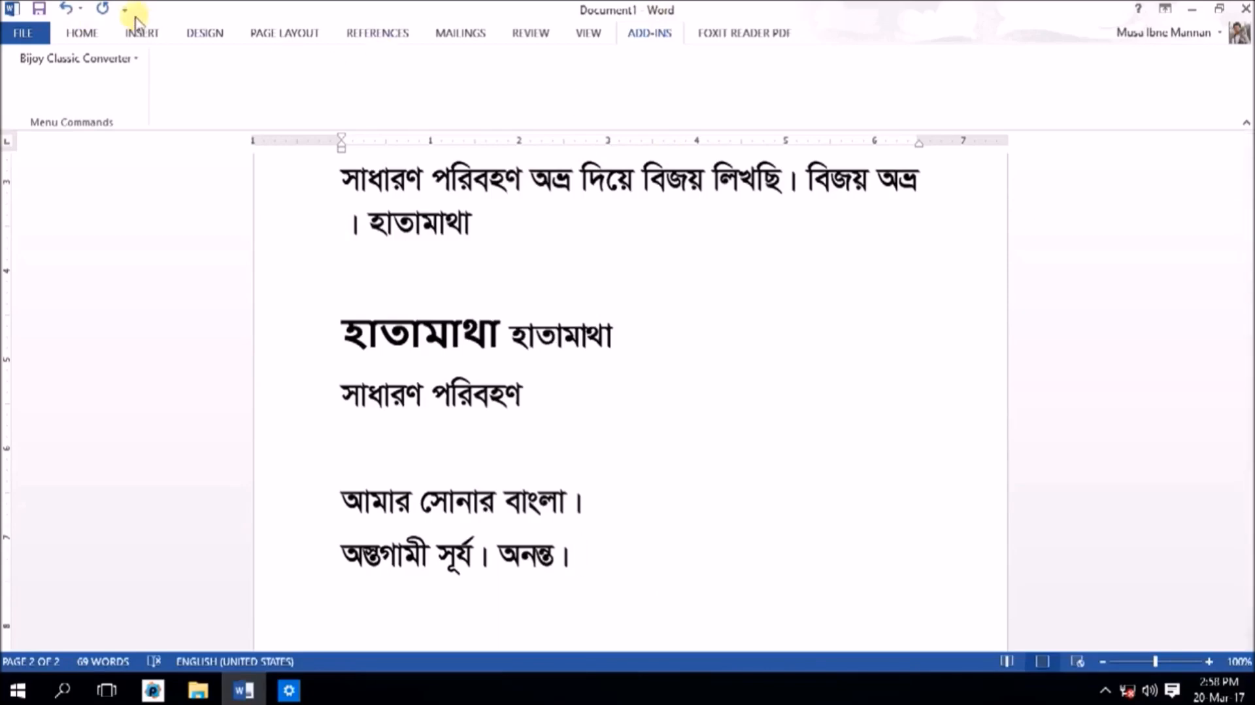
Step: Write "অস্তগামী সূর্য, অনন্ত আকাশ।" on a new line below the last line in SutonnyMJ
{"action": "left_click", "coordinate": [81, 32]}
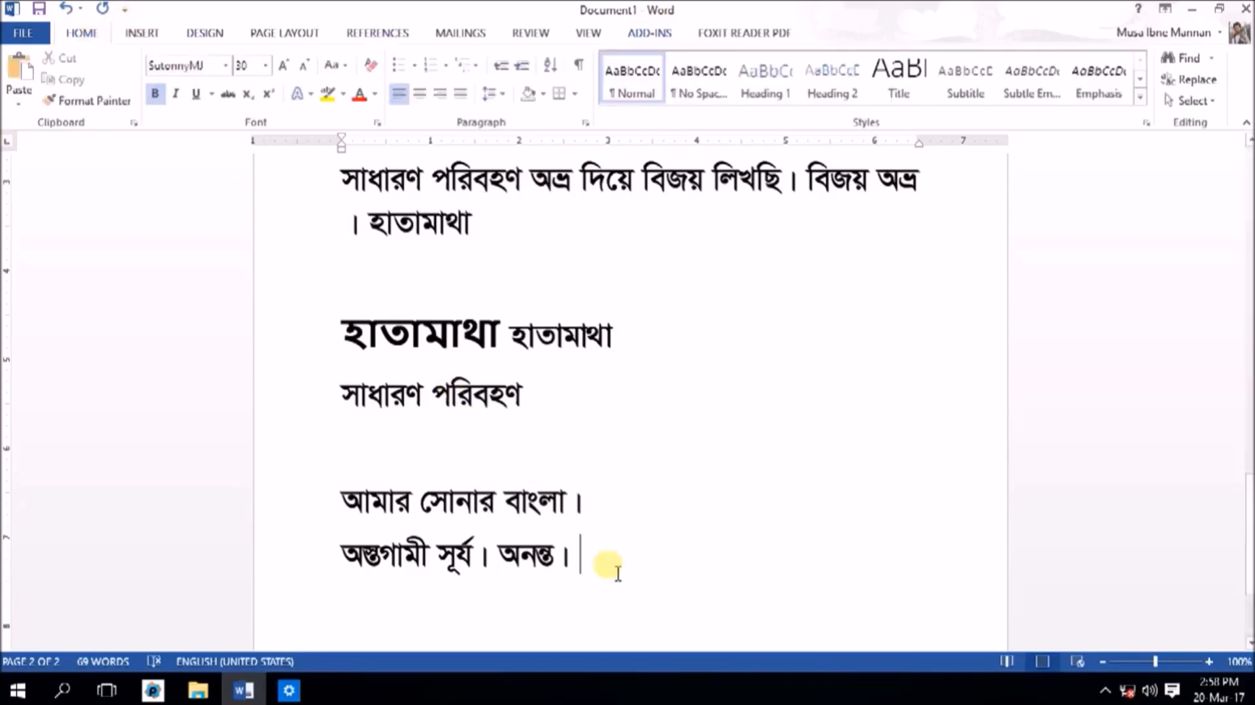
{"action": "key", "text": "Return"}
{"action": "type", "text": "ostog"}
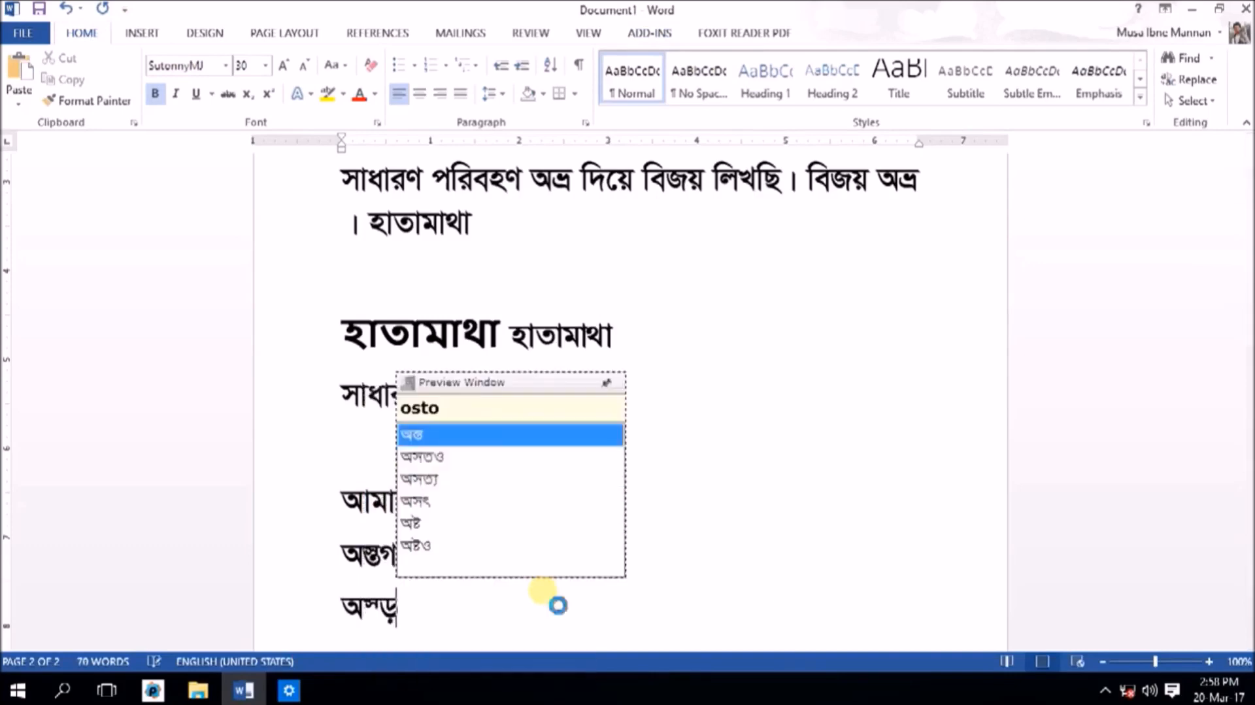
{"action": "type", "text": "ami sUrrz"}
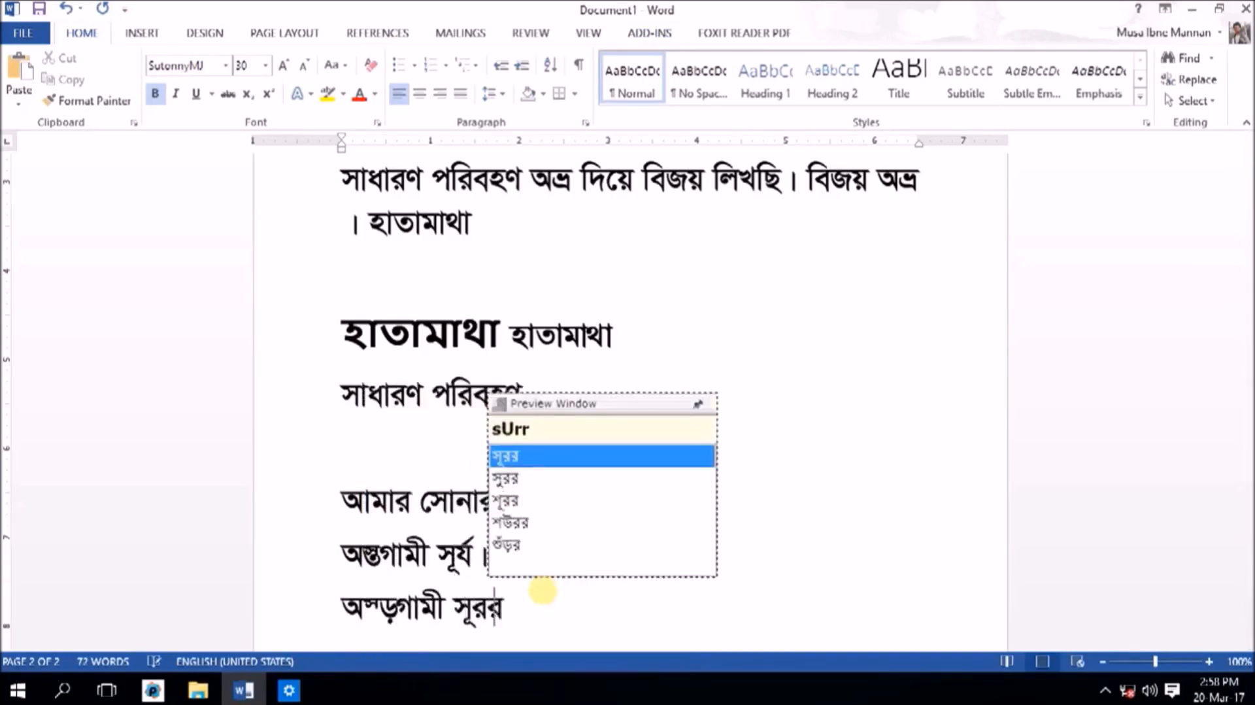
{"action": "type", "text": ", onont akaS"}
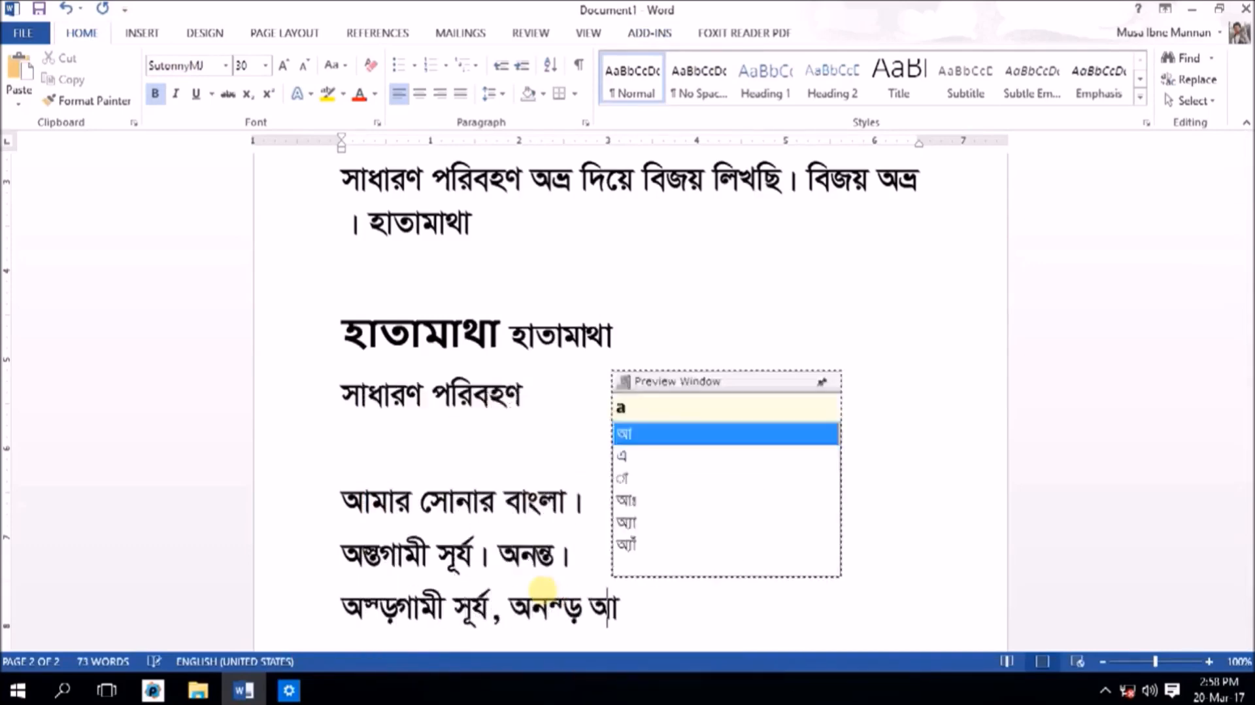
{"action": "type", "text": " ."}
{"action": "scroll", "coordinate": [758, 432], "scroll_direction": "down", "scroll_amount": 4}
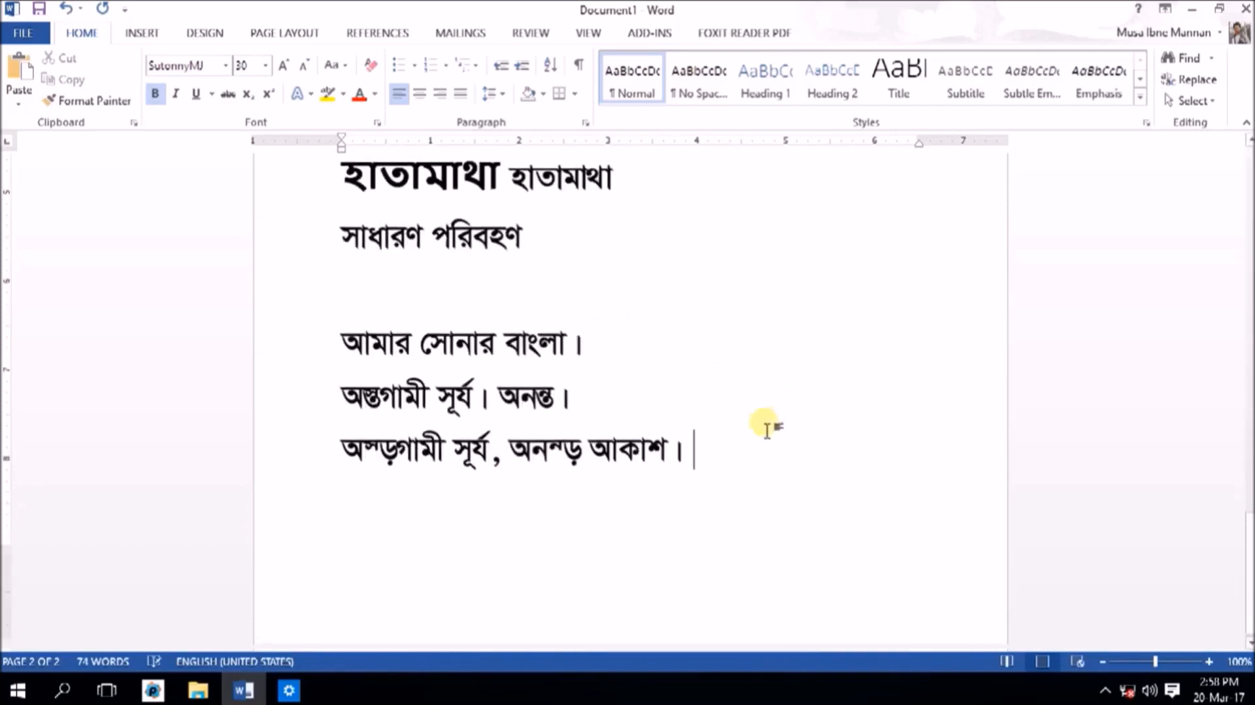
Step: Examine the broken conjuncts in the words "অস্তগামী" and "অনন্ত" on the last line by selecting them in turn
{"action": "left_click", "coordinate": [395, 458]}
{"action": "key", "text": "shift+Left"}
{"action": "key", "text": "shift+Left"}
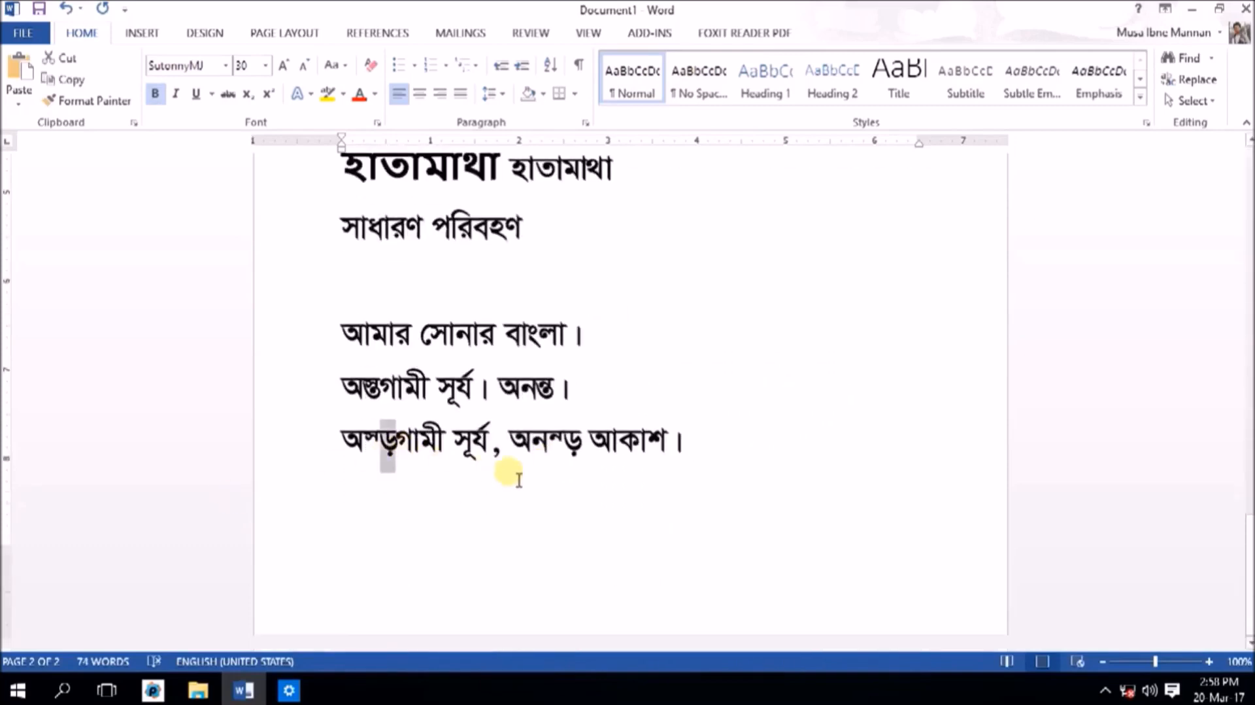
{"action": "key", "text": "Right"}
{"action": "key", "text": "Right"}
{"action": "key", "text": "Right"}
{"action": "key", "text": "Right"}
{"action": "key", "text": "Right"}
{"action": "key", "text": "Right"}
{"action": "key", "text": "Right"}
{"action": "key", "text": "Right"}
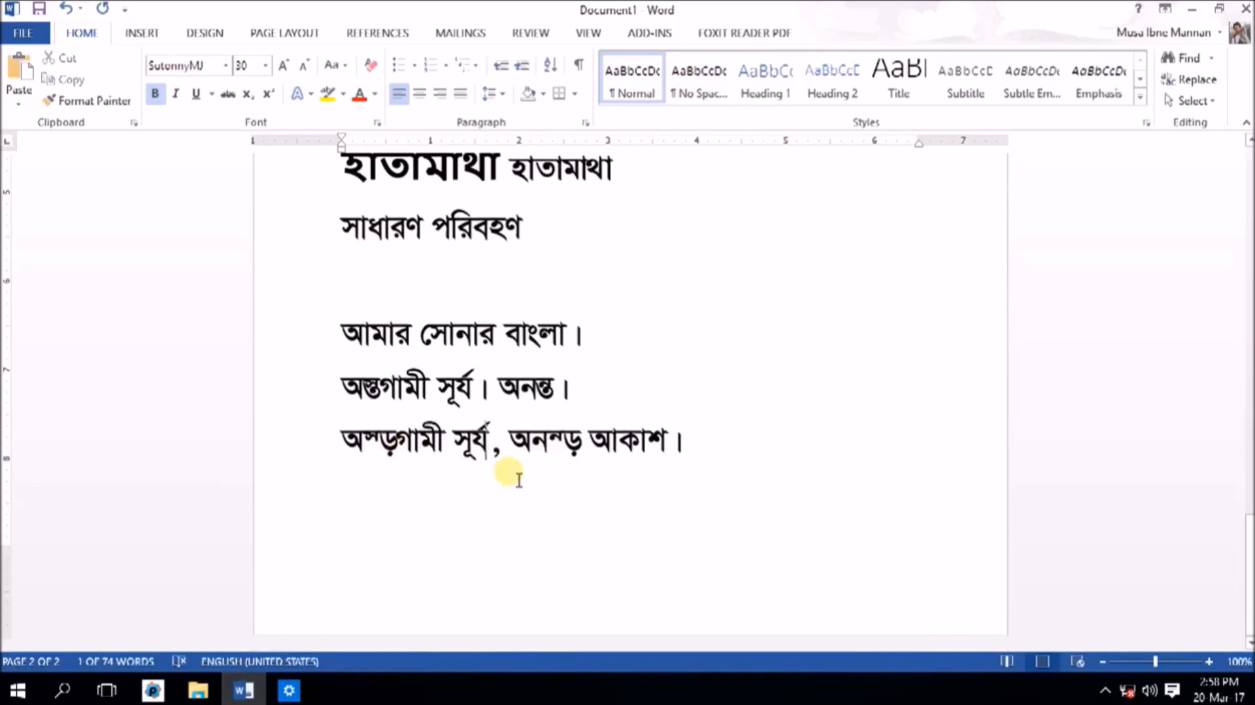
{"action": "key", "text": "Right"}
{"action": "key", "text": "shift+Right"}
{"action": "key", "text": "shift+Right"}
{"action": "key", "text": "shift+Right"}
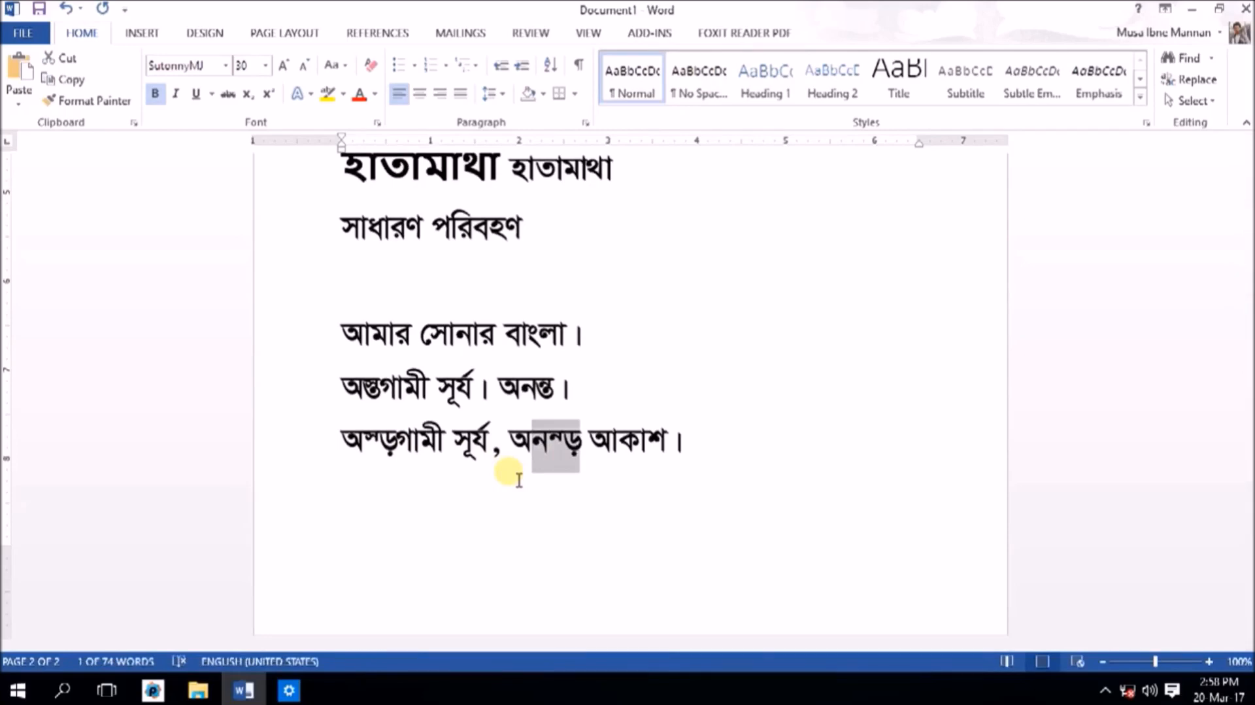
{"action": "key", "text": "End"}
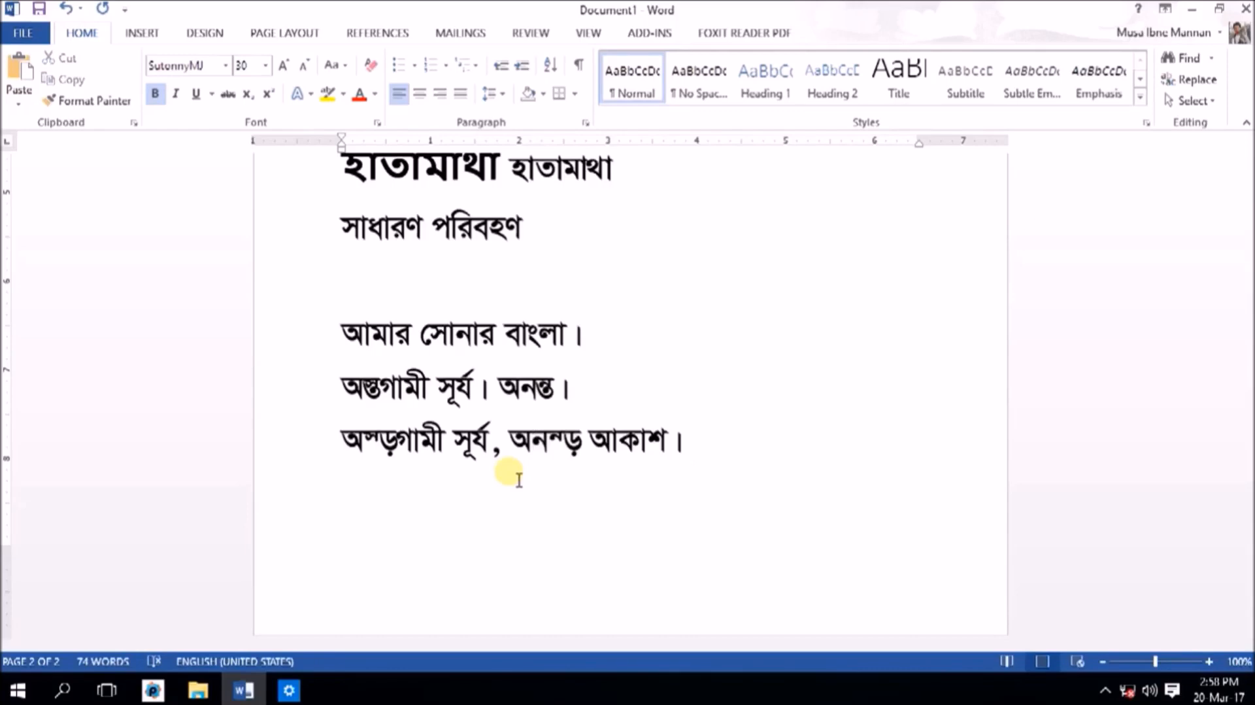
Step: Start a new page below the last line of text and return to the start of that line
{"action": "key", "text": "Return"}
{"action": "key", "text": "ctrl+Return"}
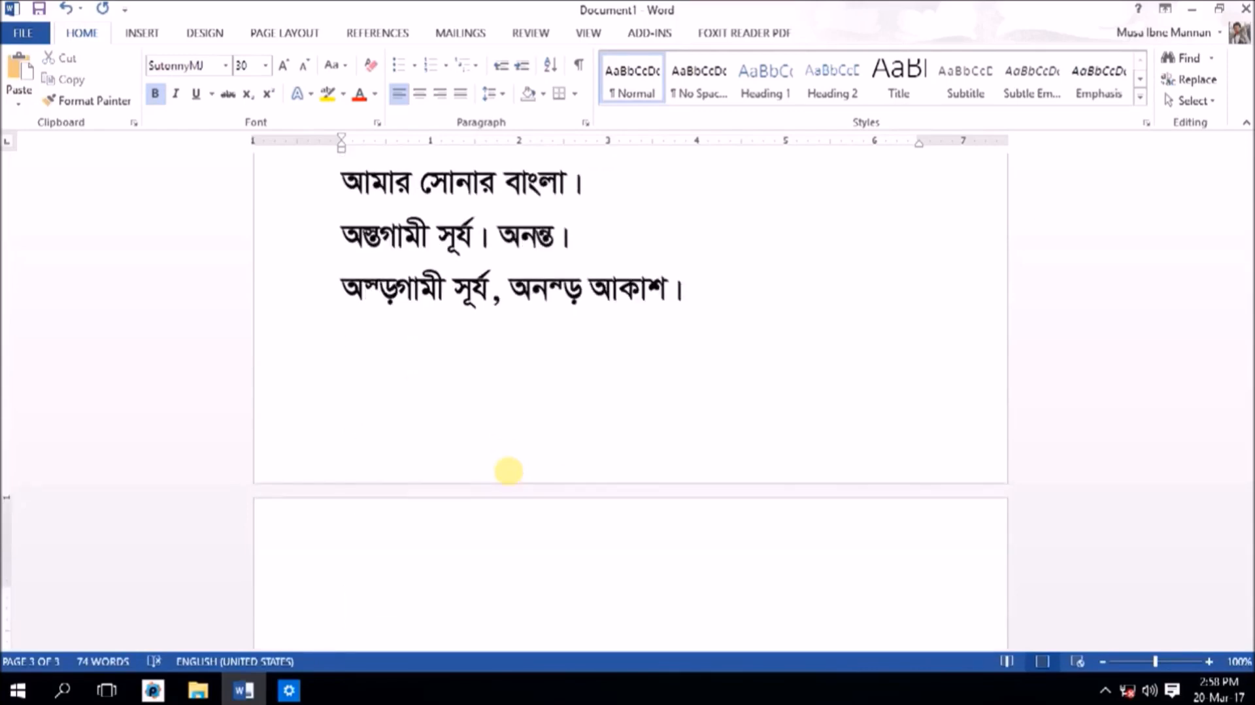
{"action": "key", "text": "Up"}
{"action": "key", "text": "Up"}
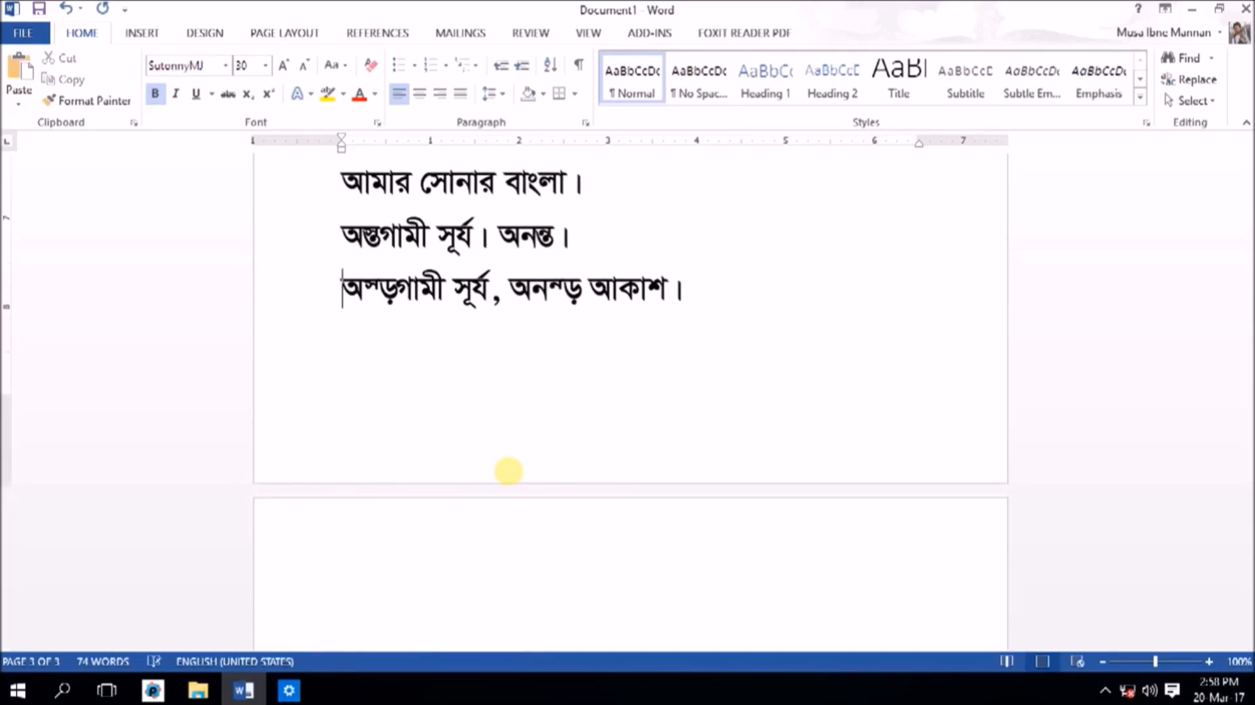
Step: Select the broken "স্ত" conjunct in the last line's first word to examine it again
{"action": "scroll", "coordinate": [420, 392], "scroll_direction": "up", "scroll_amount": 1}
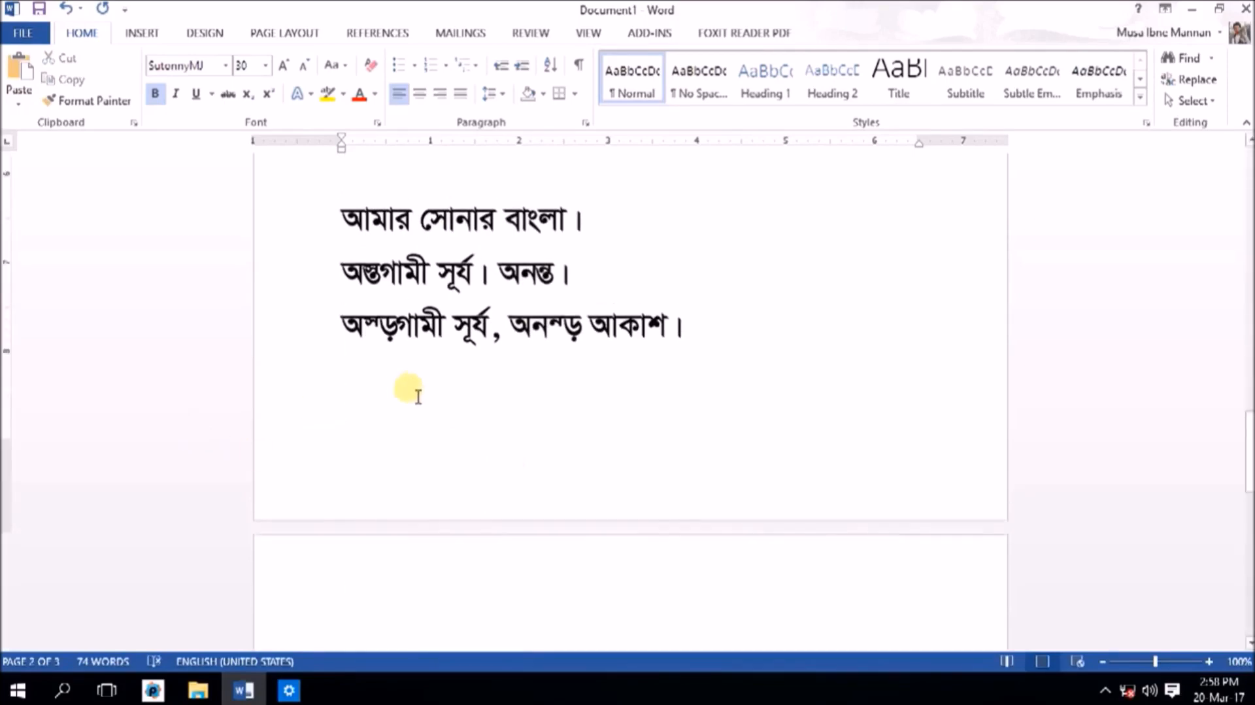
{"action": "left_click", "coordinate": [365, 348]}
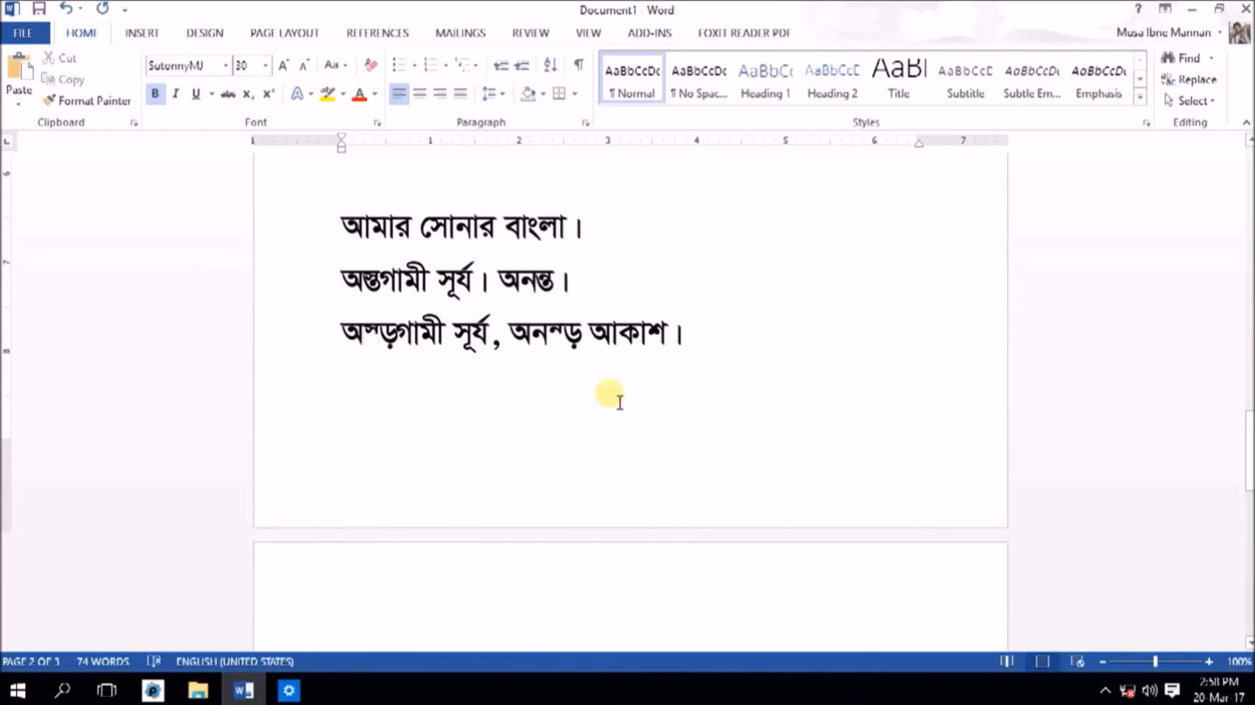
{"action": "scroll", "coordinate": [608, 396], "scroll_direction": "up", "scroll_amount": 3}
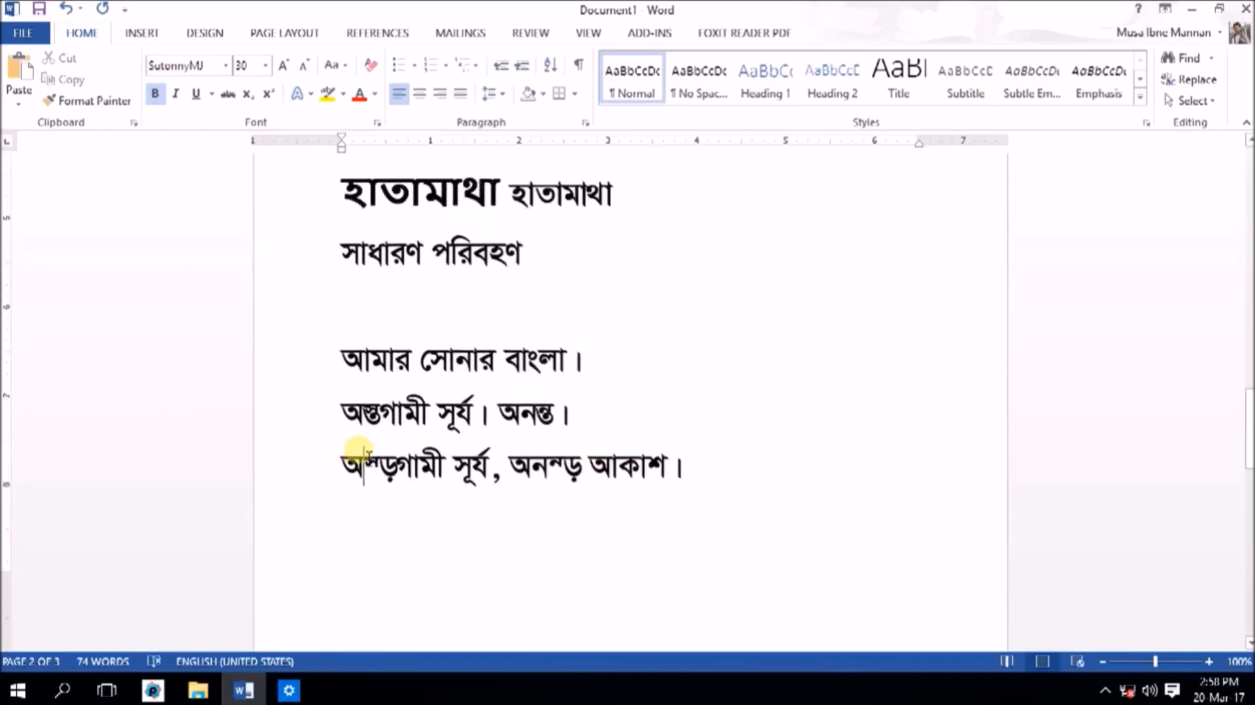
{"action": "left_click", "coordinate": [574, 532]}
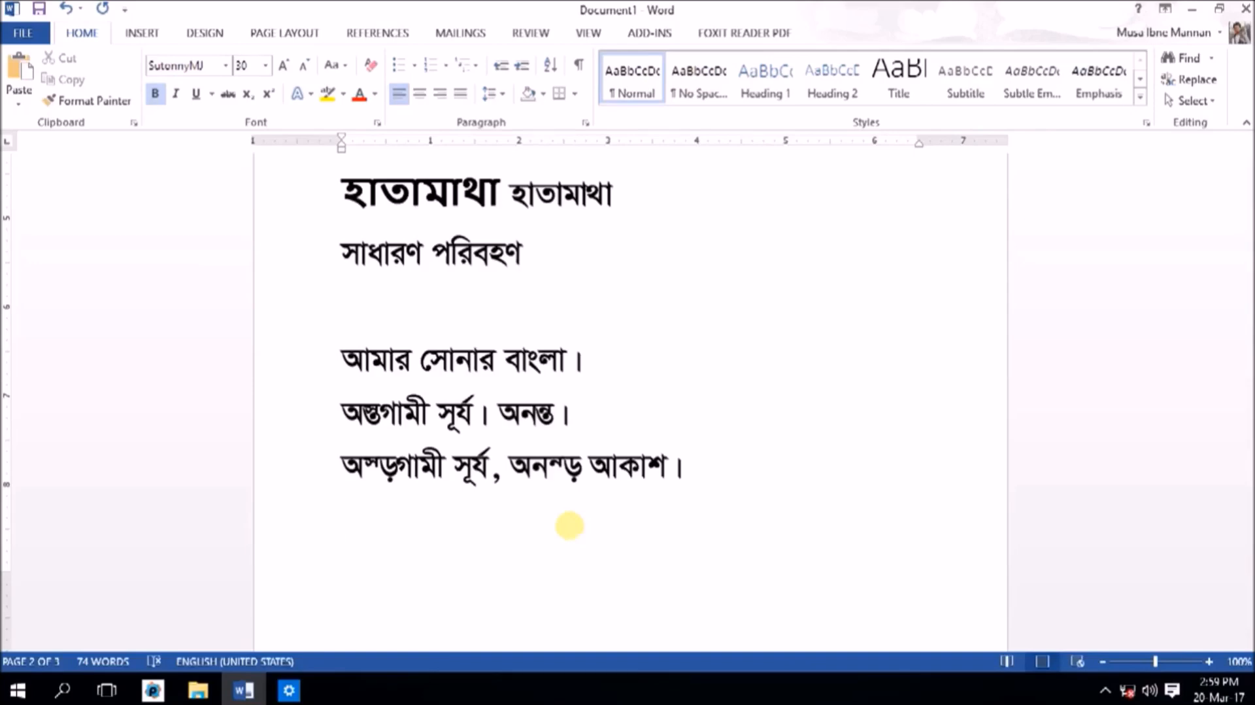
{"action": "key", "text": "ctrl+Return"}
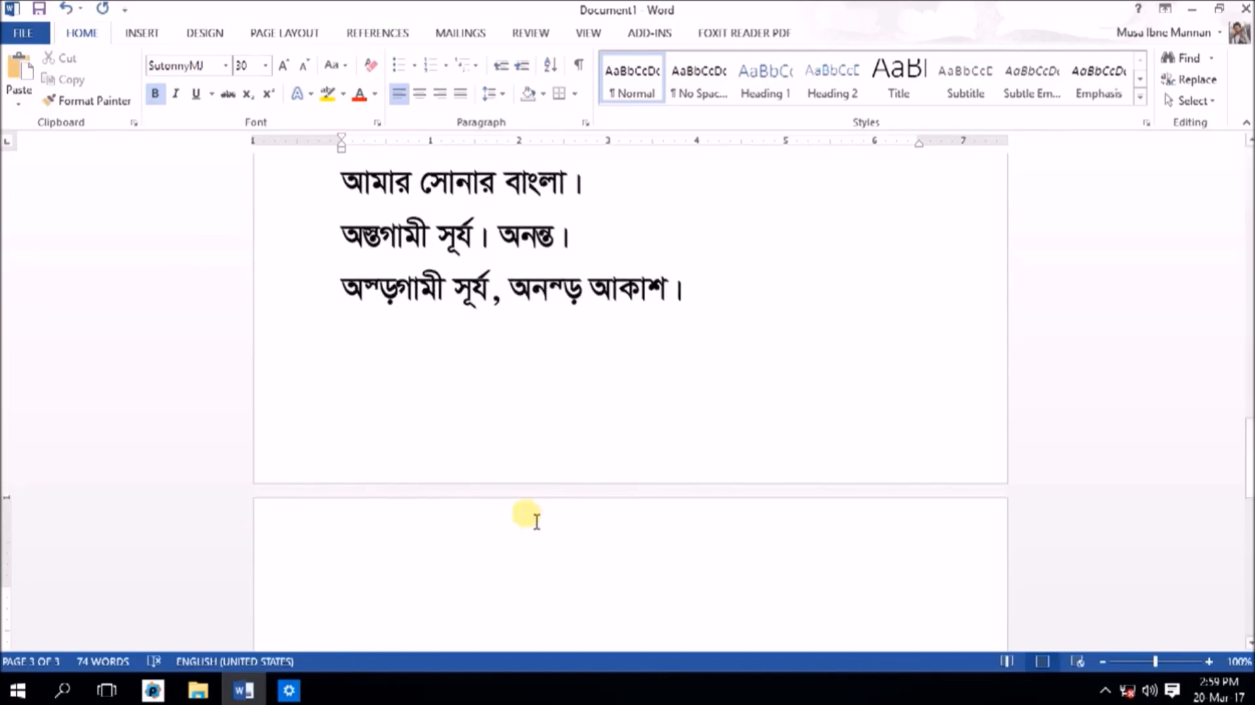
{"action": "scroll", "coordinate": [484, 516], "scroll_direction": "up", "scroll_amount": 2}
{"action": "left_click", "coordinate": [400, 403]}
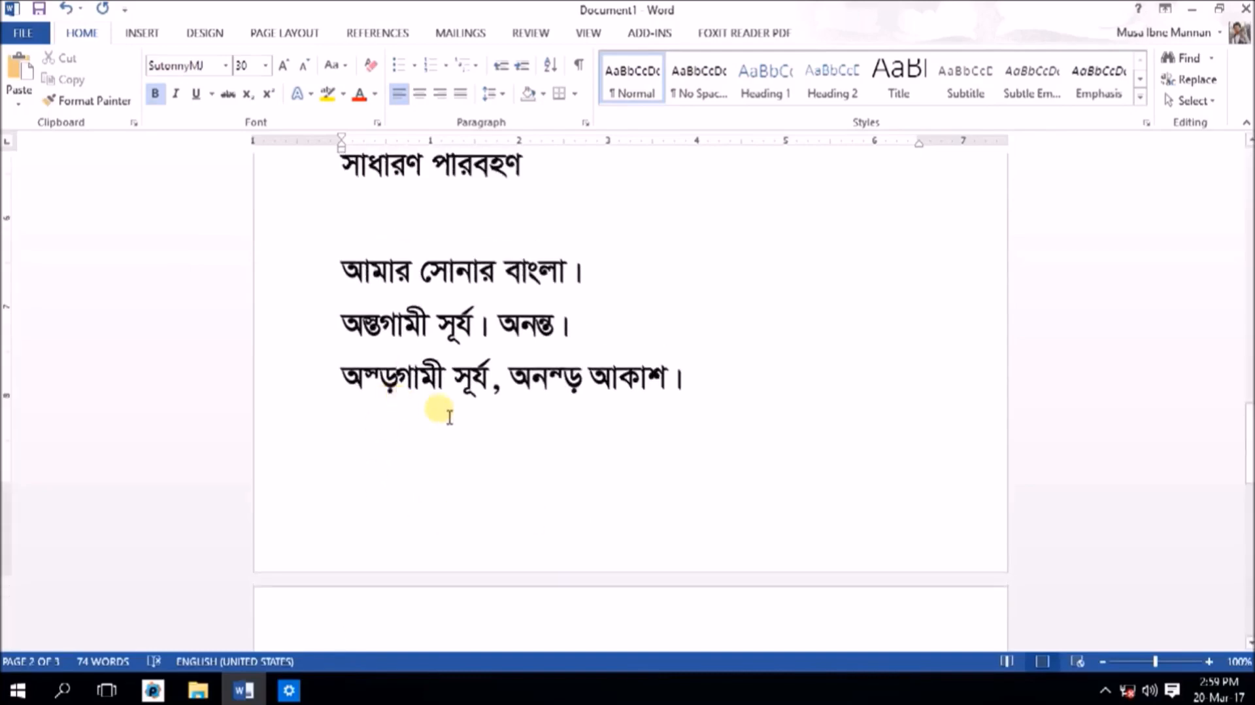
{"action": "key", "text": "Left"}
{"action": "key", "text": "Left"}
{"action": "key", "text": "shift+Right"}
{"action": "key", "text": "shift+Right"}
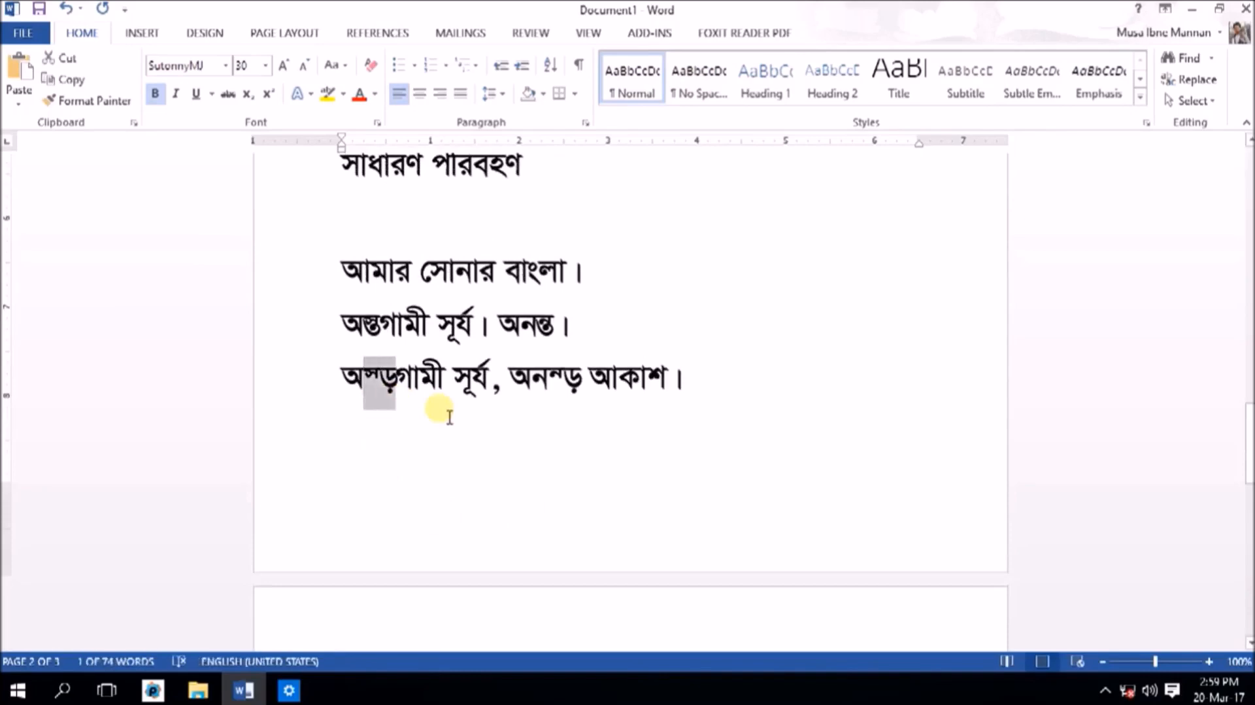
{"action": "left_click", "coordinate": [746, 33]}
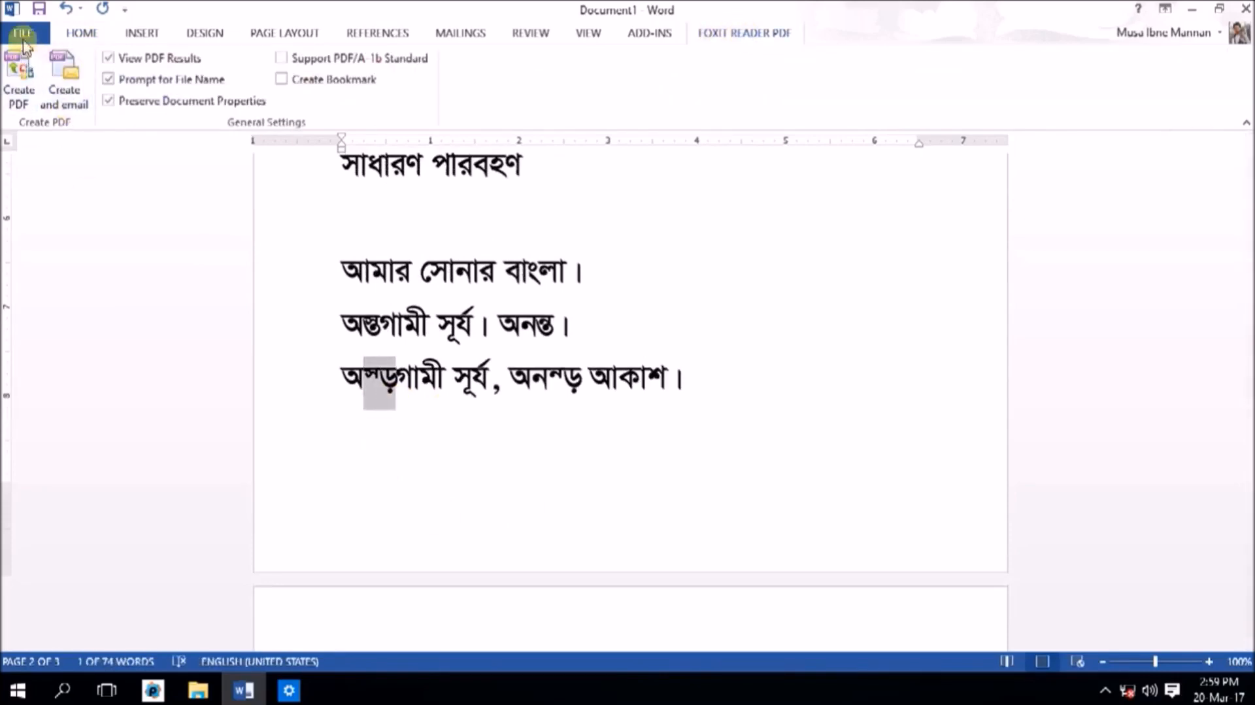
Step: Try the conjunct "প্সত" on a new line below the last line of text and delete it
{"action": "left_click", "coordinate": [464, 418]}
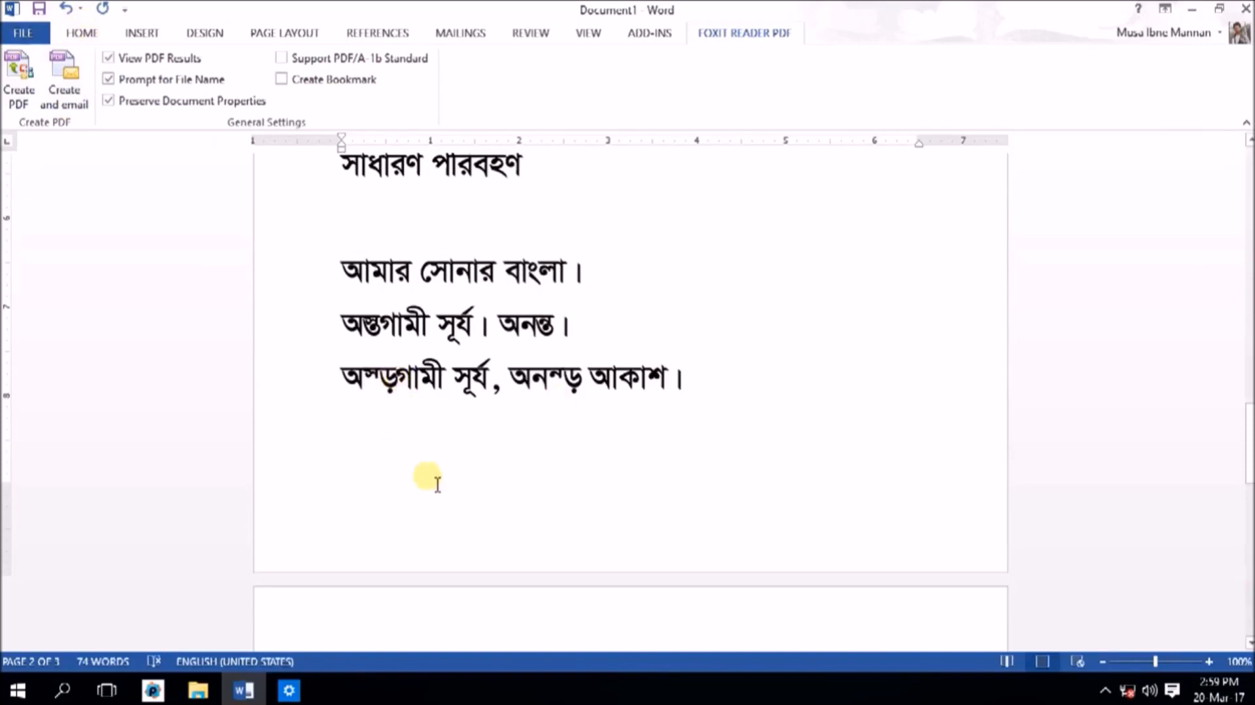
{"action": "key", "text": "End"}
{"action": "key", "text": "Return"}
{"action": "type", "text": "pst"}
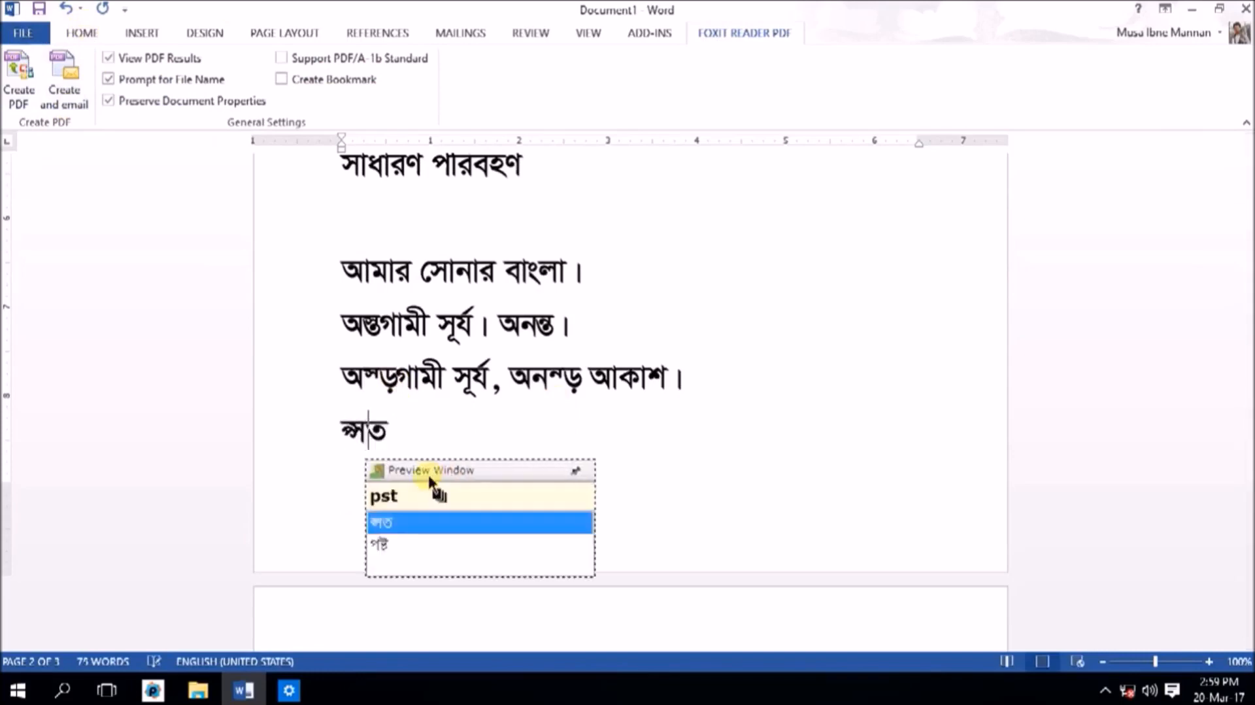
{"action": "key", "text": "shift+Home"}
{"action": "type", "text": "pst"}
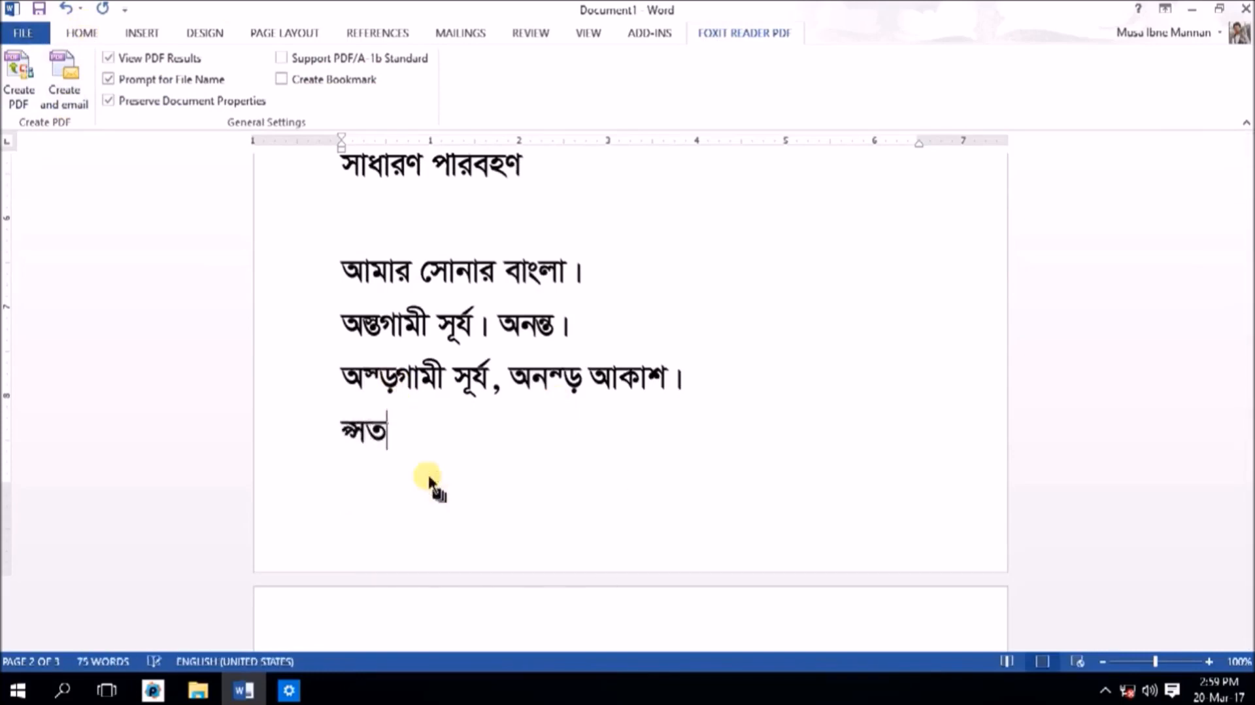
{"action": "key", "text": "shift+Home"}
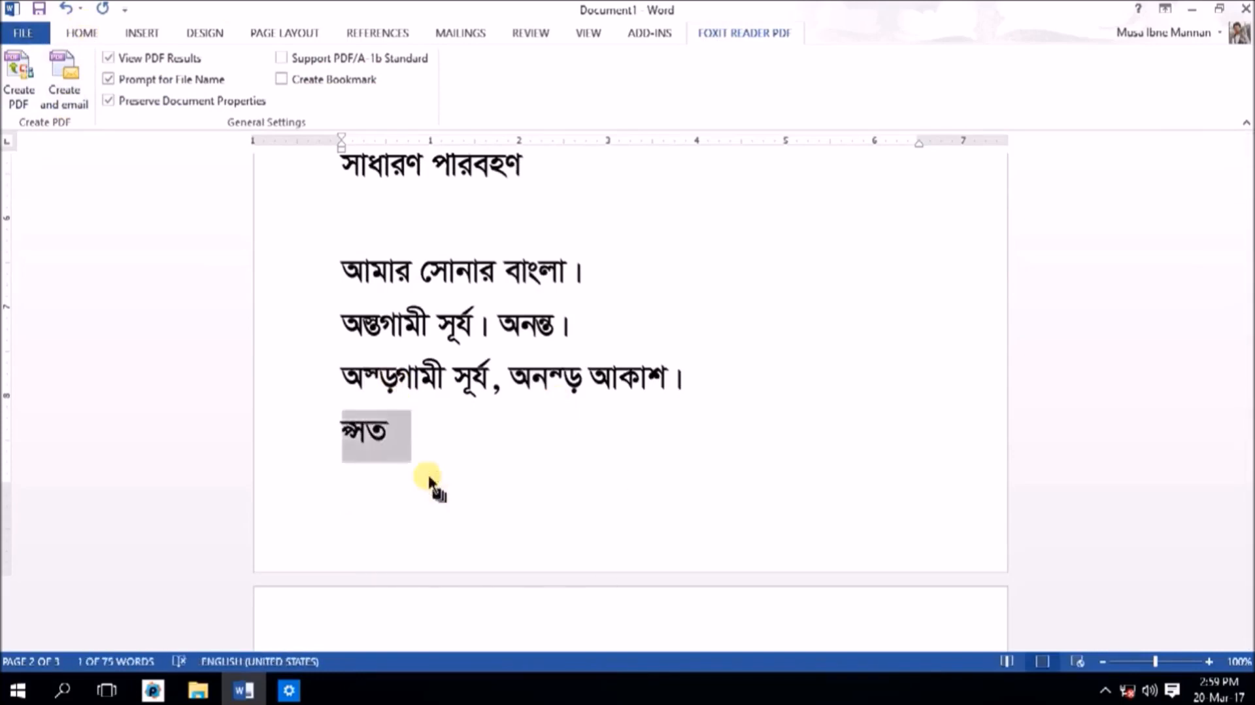
{"action": "key", "text": "BackSpace"}
{"action": "key", "text": "BackSpace"}
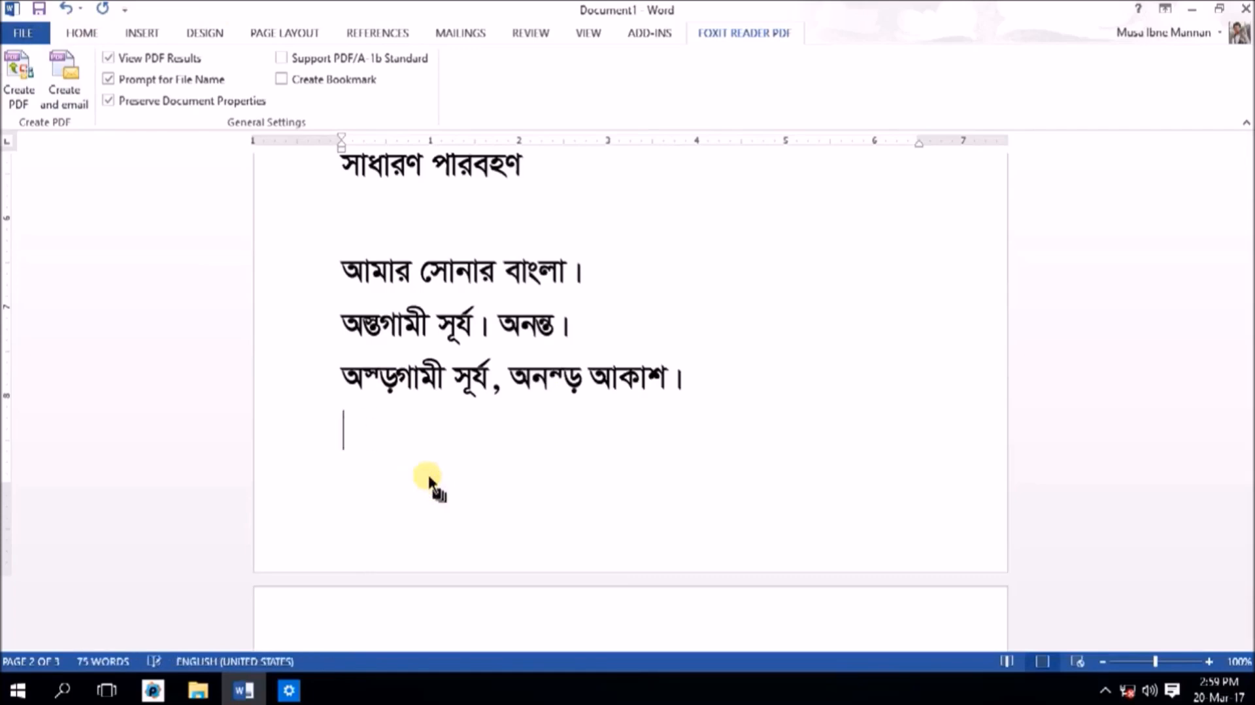
Step: Write "অস্তগামী সূর্য।" on the empty line below the last sentence
{"action": "type", "text": "ostogami "}
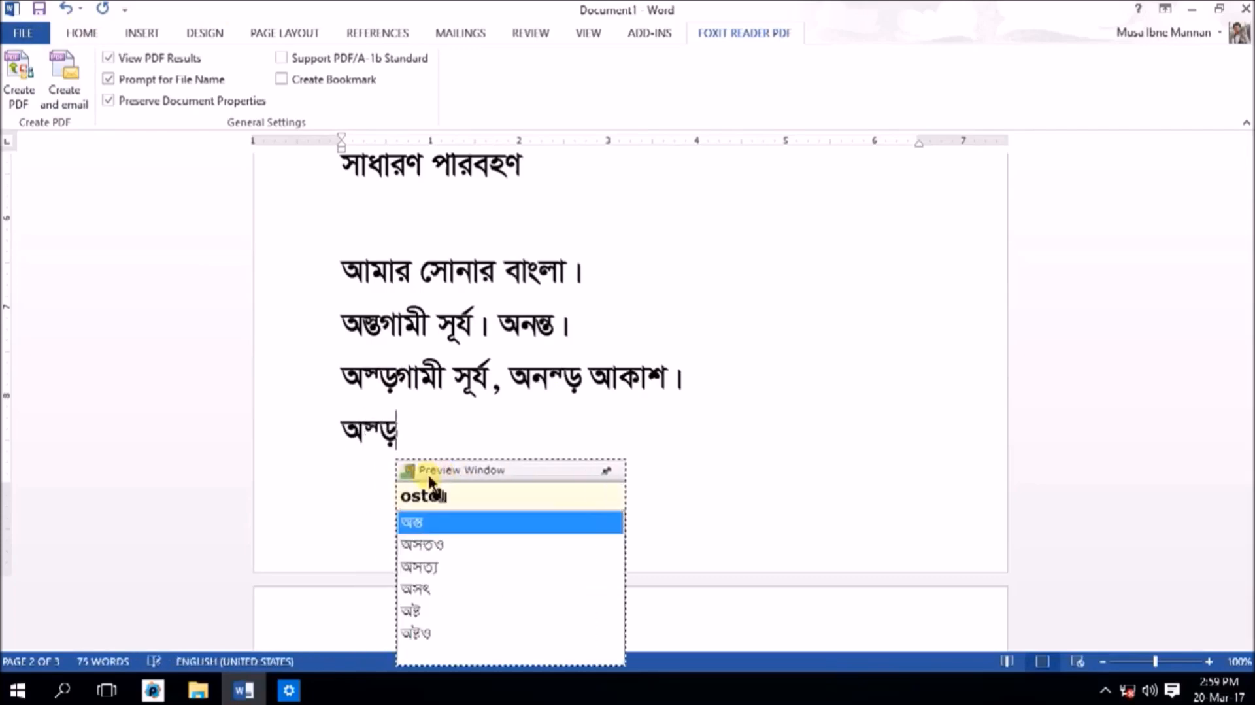
{"action": "type", "text": "sUrrz"}
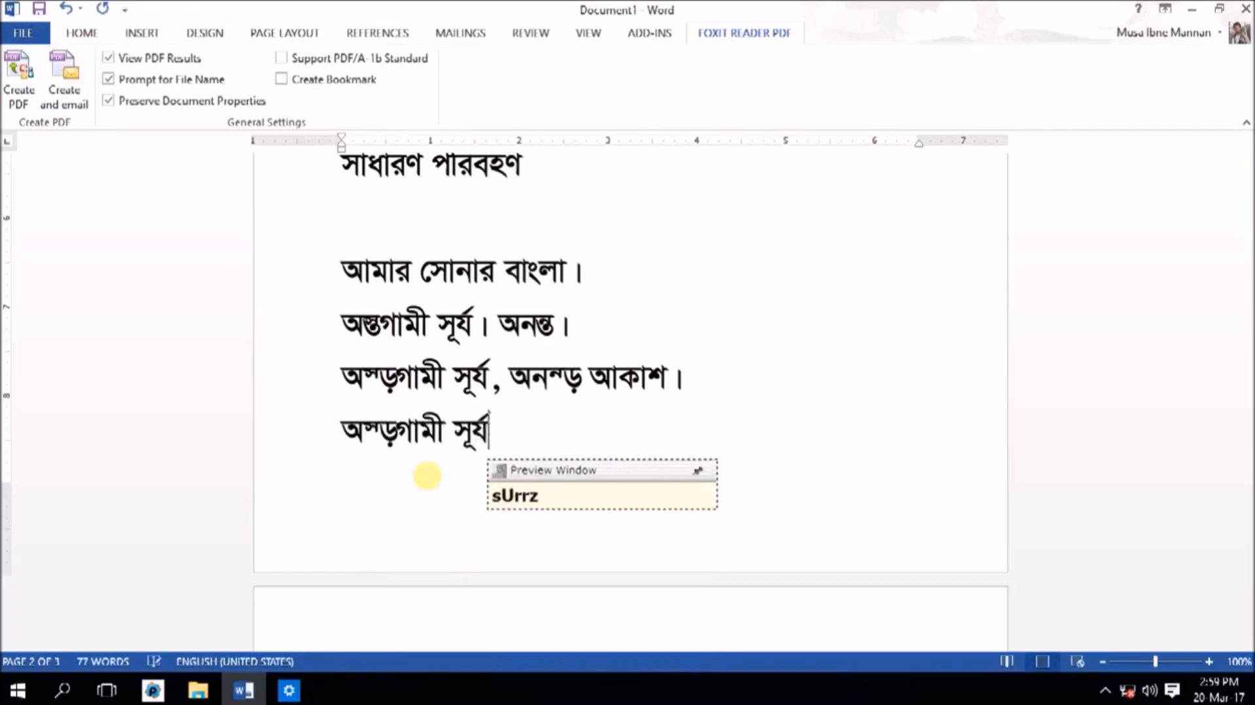
{"action": "type", "text": "."}
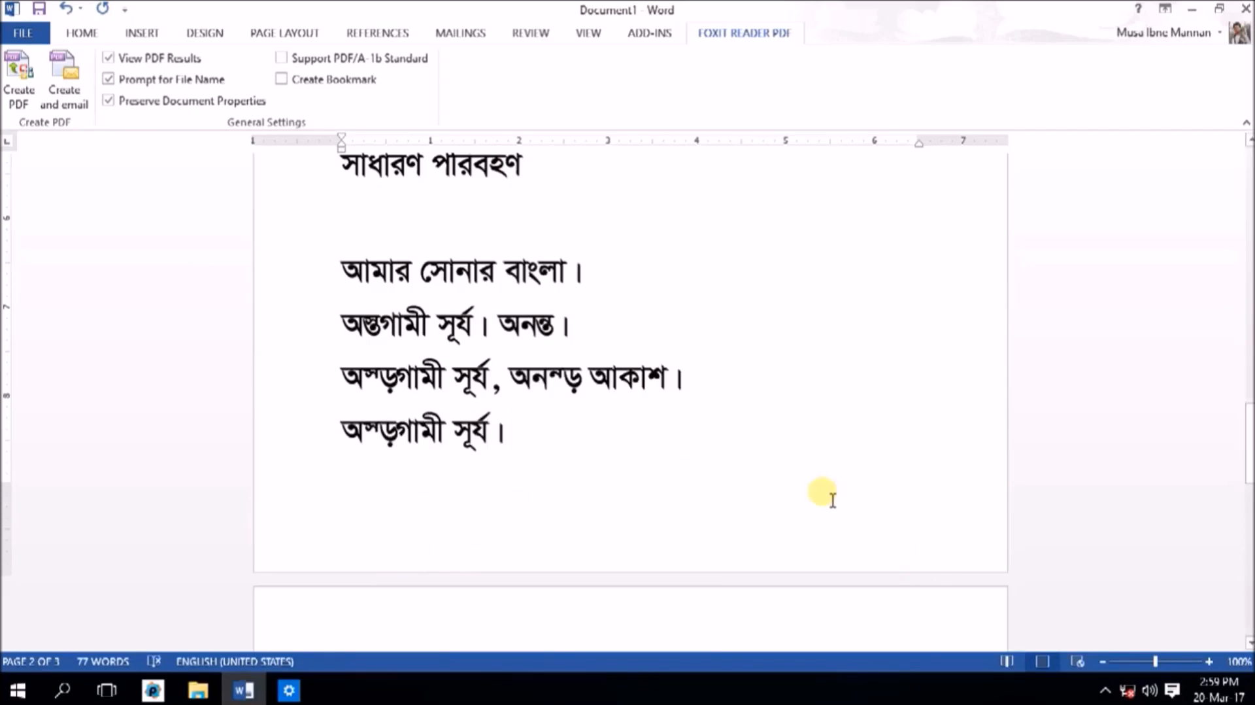
Step: Add the random letters "sasadasdaswadafasdaw" at the end of the last line and set their font to Calibri (Body)
{"action": "type", "text": "ংধংধফধংফধংধিফধভধংফধা"}
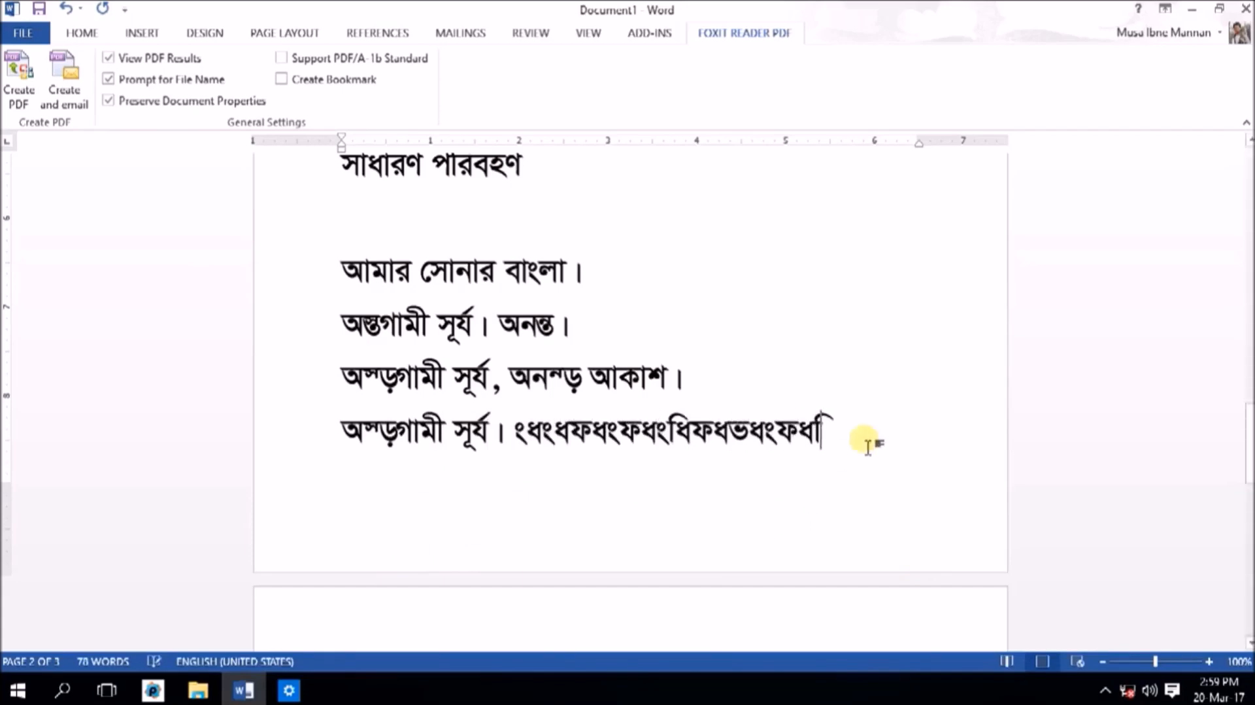
{"action": "left_click_drag", "start_coordinate": [838, 435], "coordinate": [506, 456]}
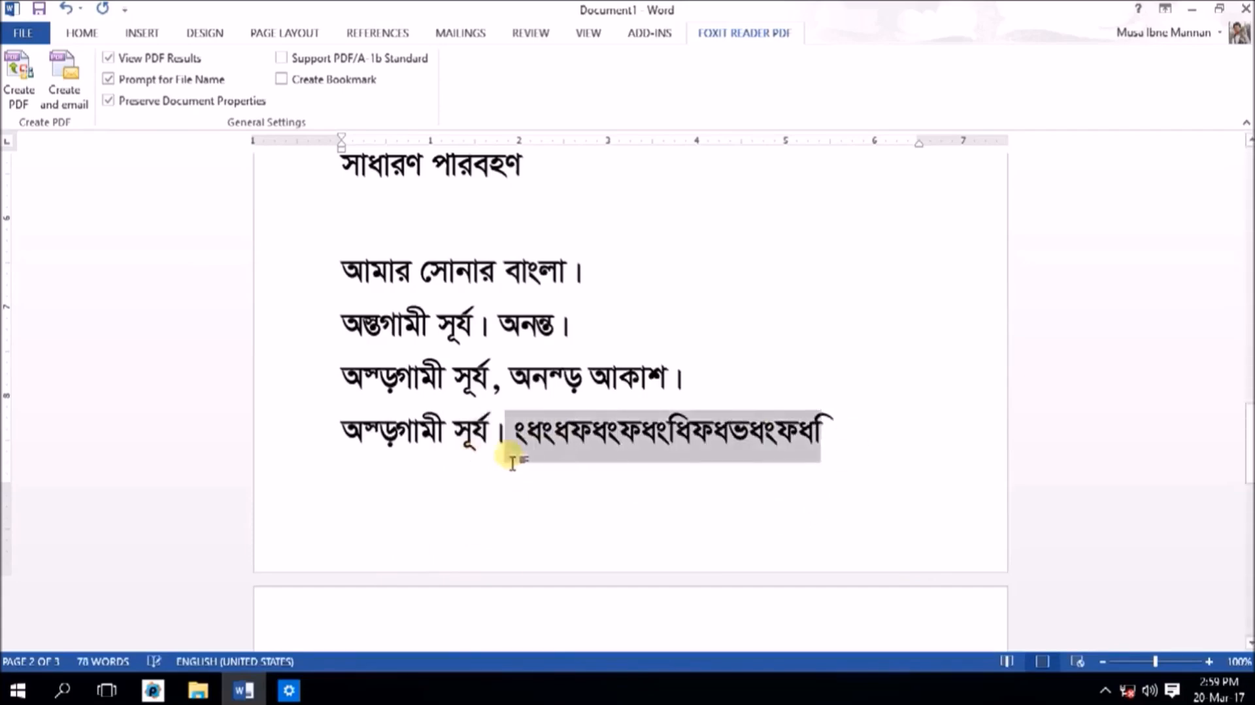
{"action": "left_click", "coordinate": [92, 34]}
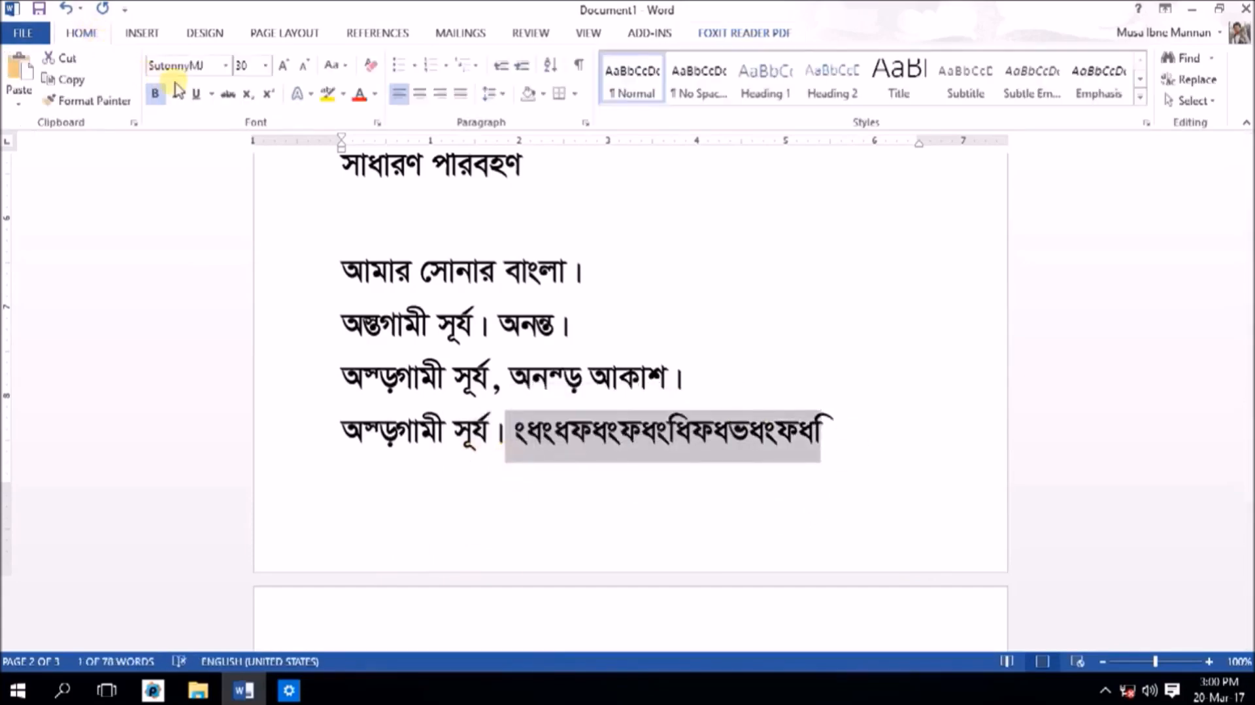
{"action": "left_click", "coordinate": [225, 66]}
{"action": "left_click", "coordinate": [211, 134]}
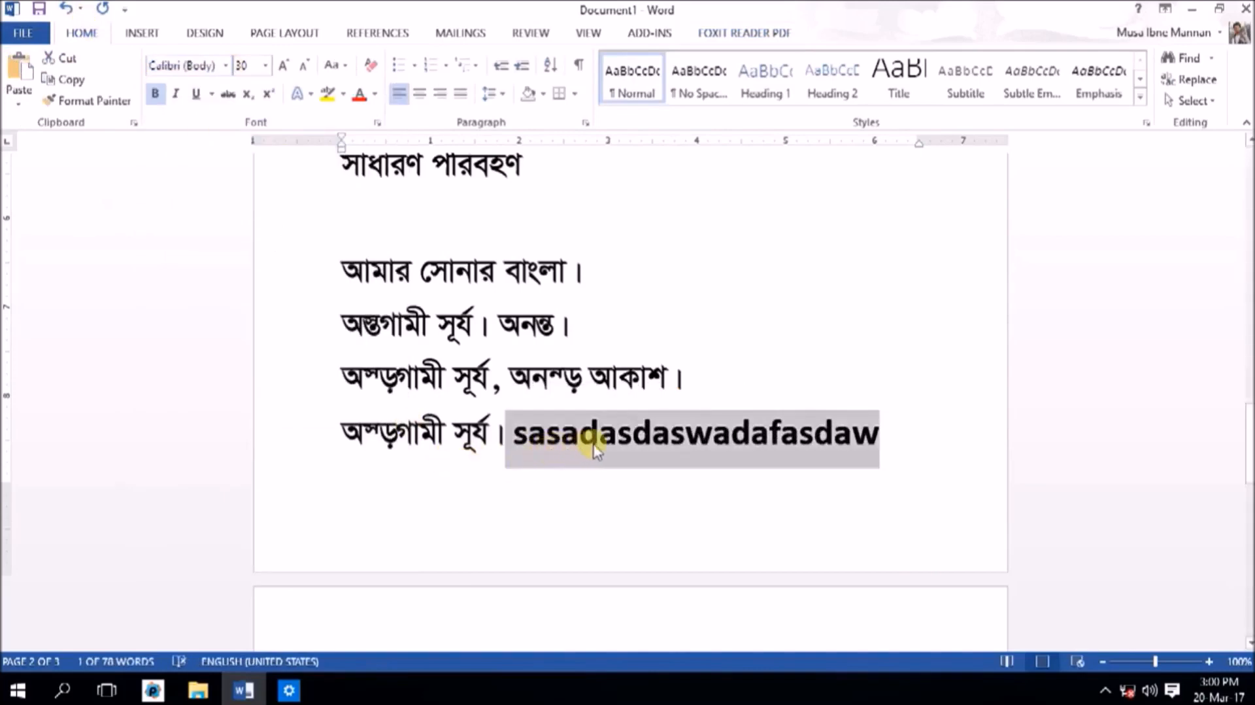
Step: Start a new line after the random letters and switch on the Bijoy Bayanno keyboard
{"action": "left_click", "coordinate": [882, 444]}
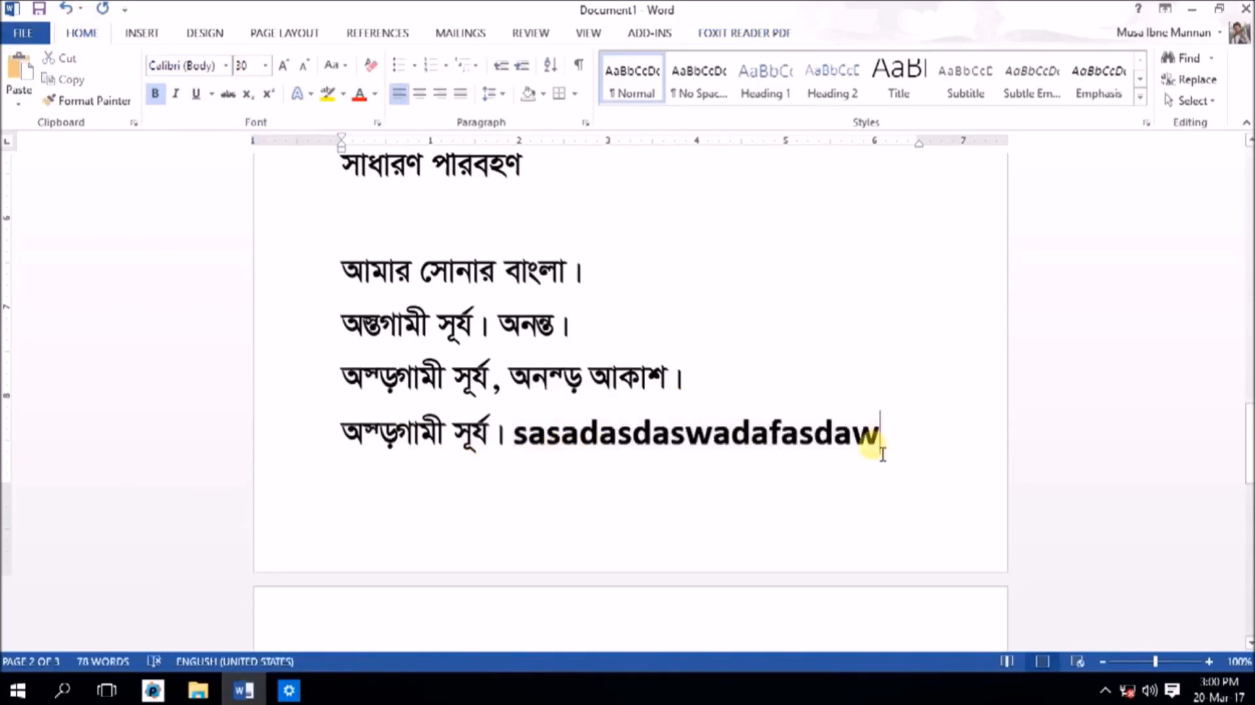
{"action": "key", "text": "Return"}
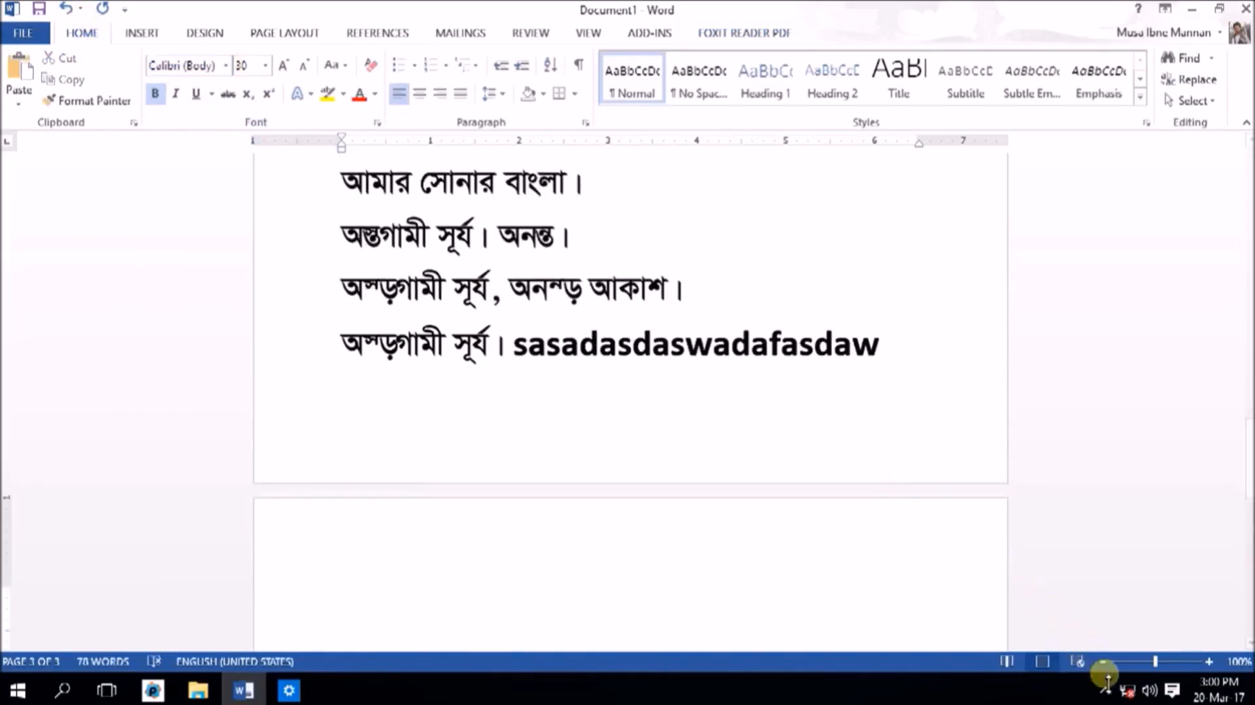
{"action": "left_click", "coordinate": [1105, 686]}
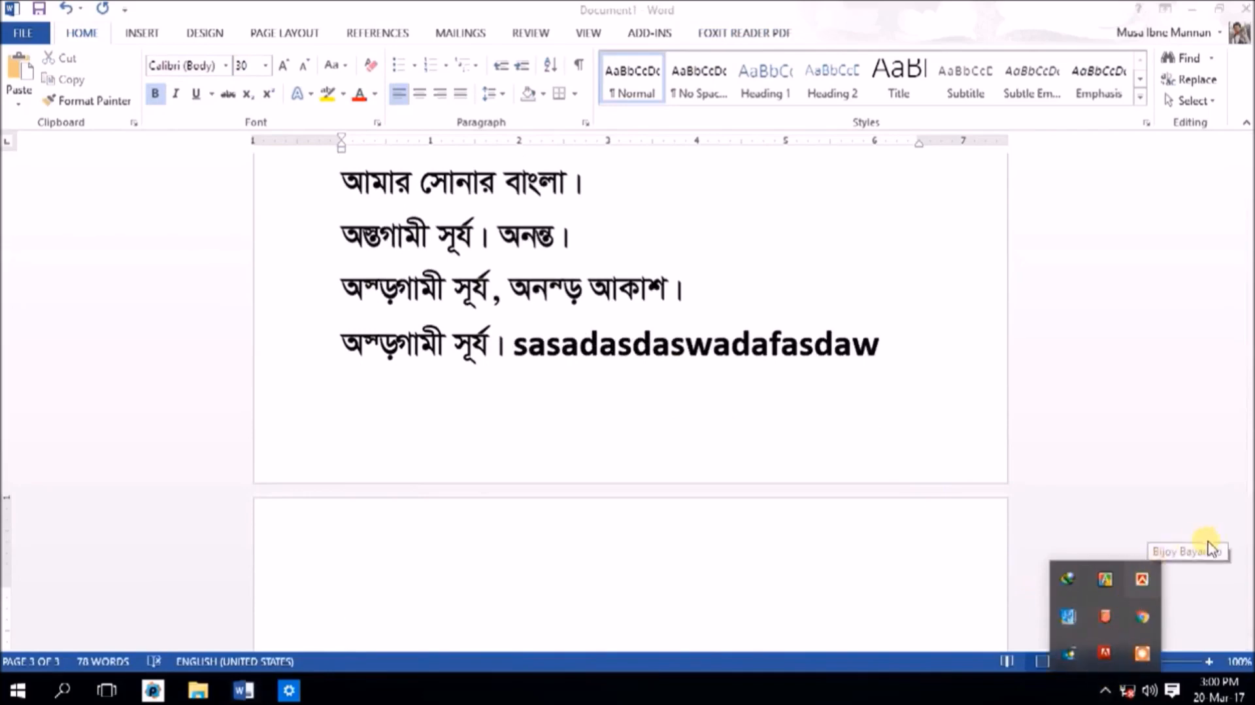
{"action": "left_click", "coordinate": [1144, 580]}
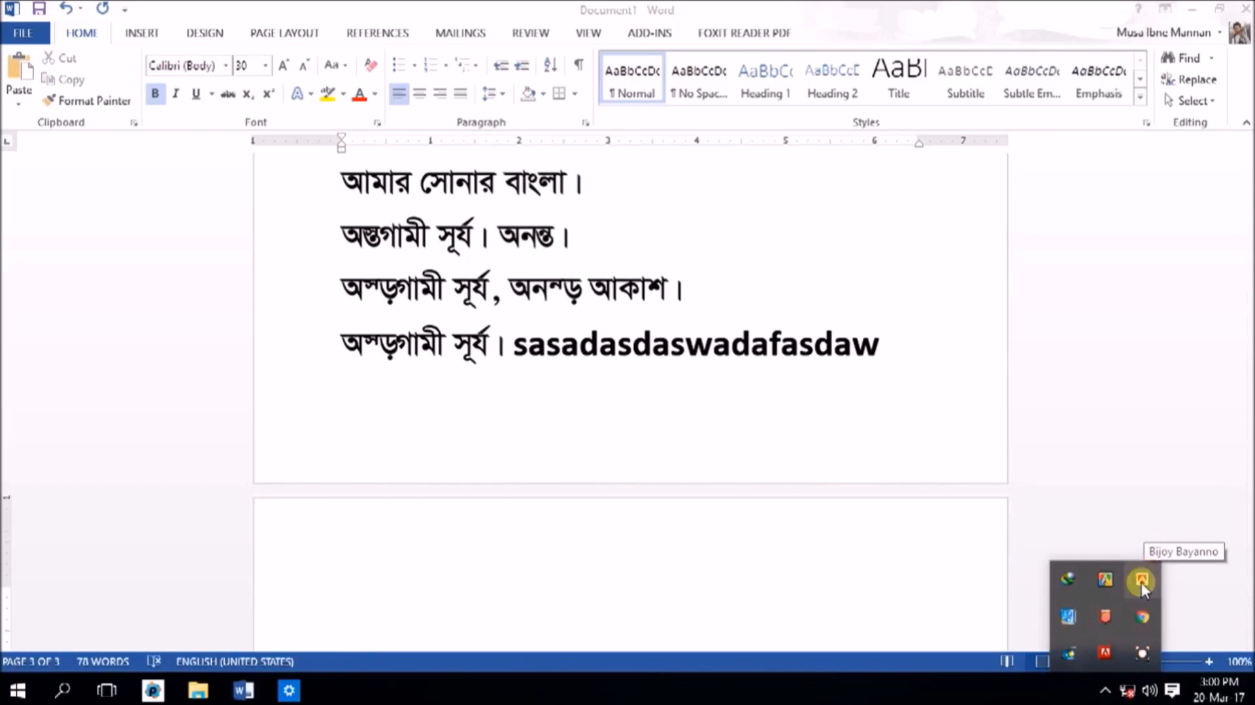
{"action": "left_click", "coordinate": [1142, 582]}
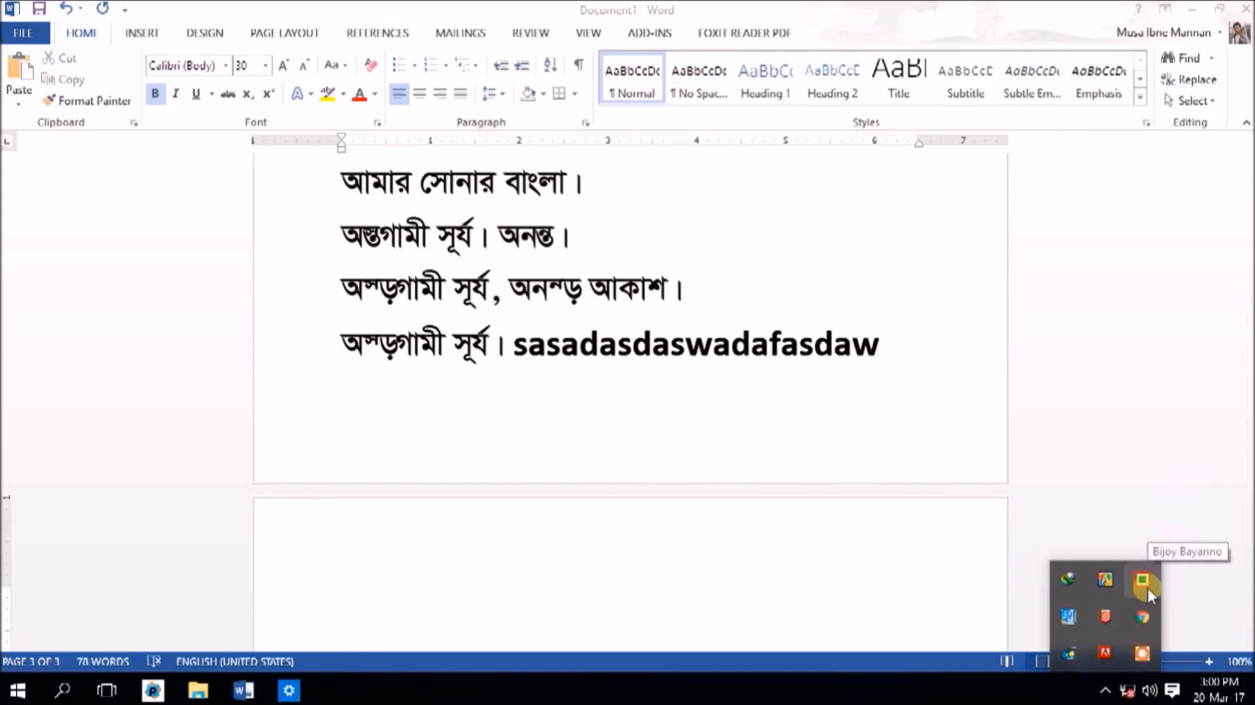
{"action": "left_click", "coordinate": [678, 404]}
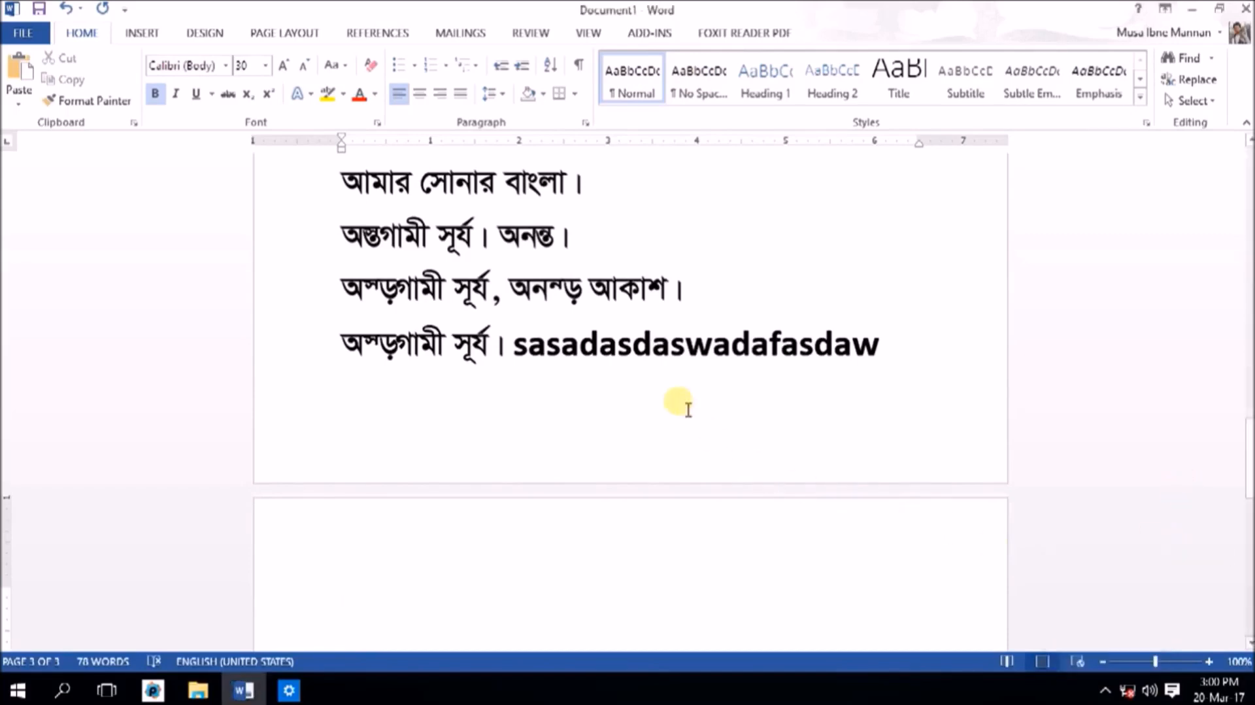
Step: Enter the characters "ev" on the empty line at the start of page 3 and set their font to SutonnyMJ
{"action": "scroll", "coordinate": [683, 543], "scroll_direction": "down", "scroll_amount": 4}
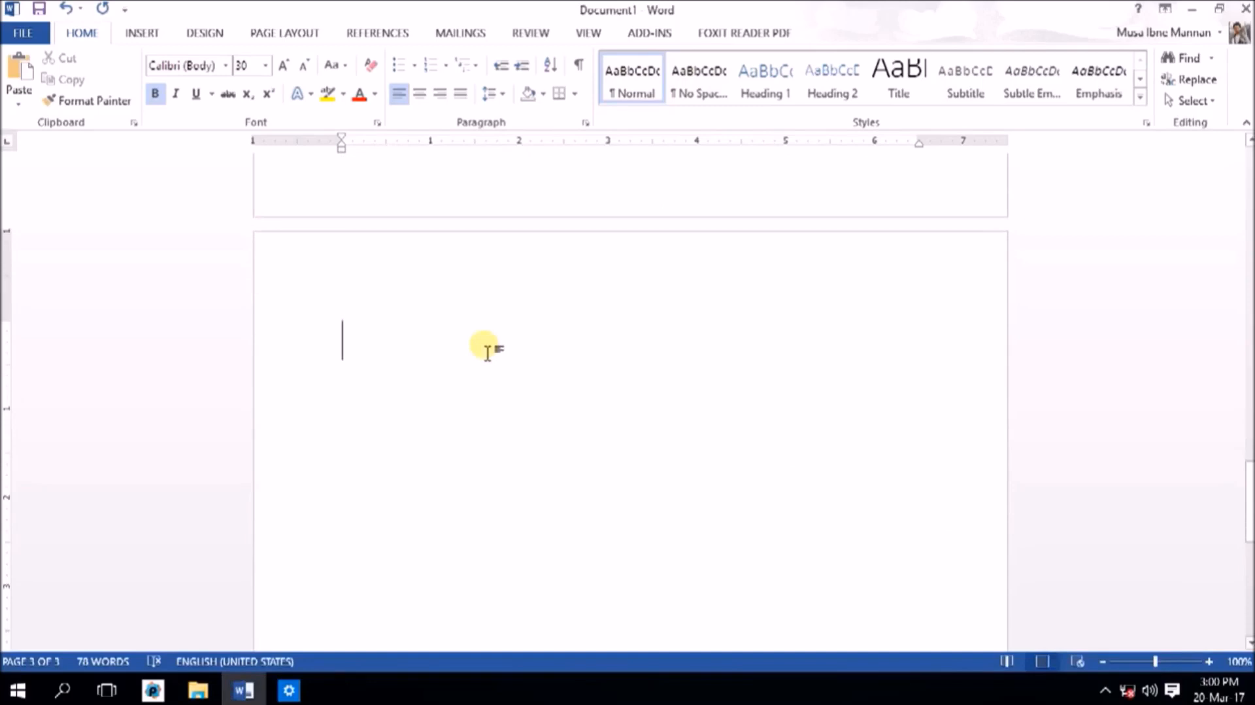
{"action": "type", "text": "ev"}
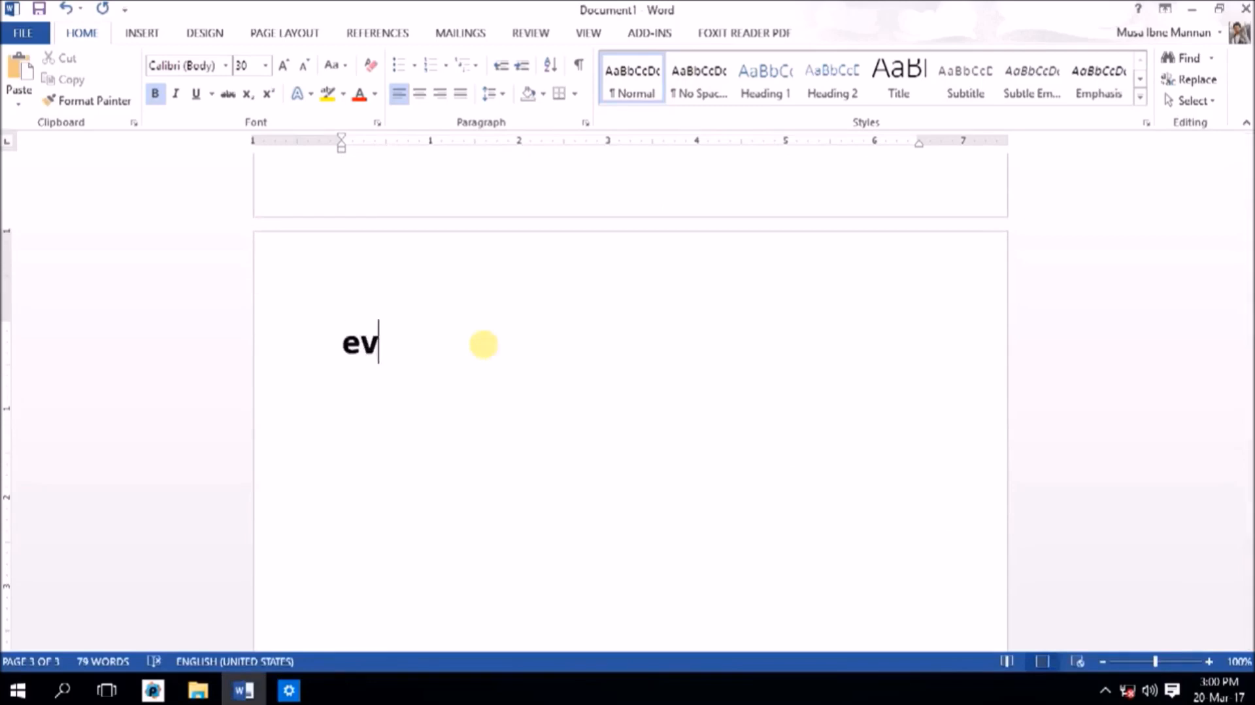
{"action": "triple_click", "coordinate": [484, 345]}
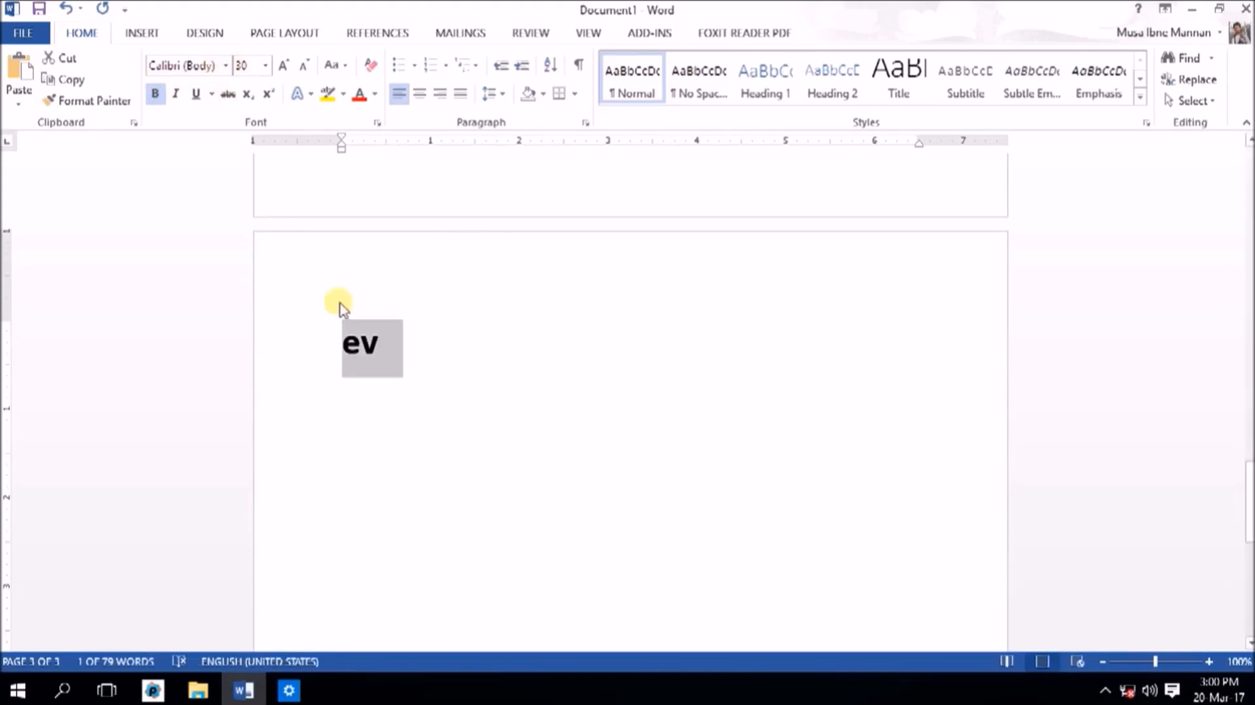
{"action": "left_click", "coordinate": [226, 65]}
{"action": "left_click", "coordinate": [190, 221]}
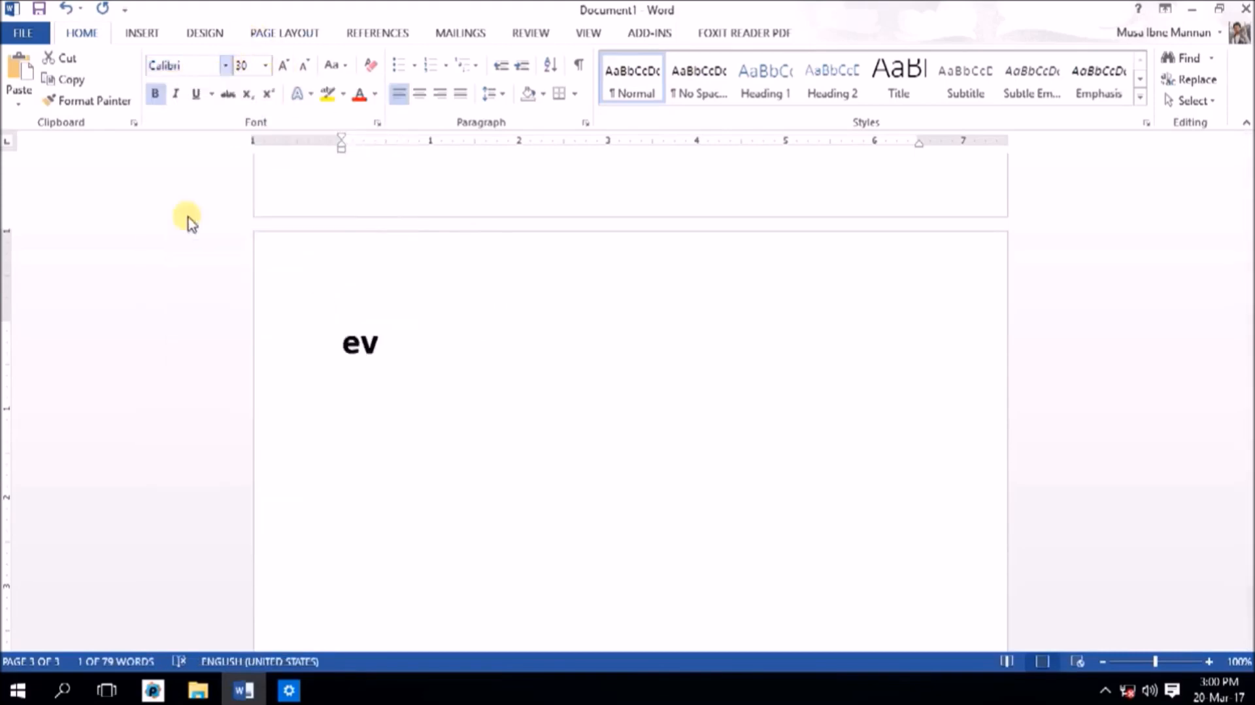
{"action": "left_click", "coordinate": [445, 333]}
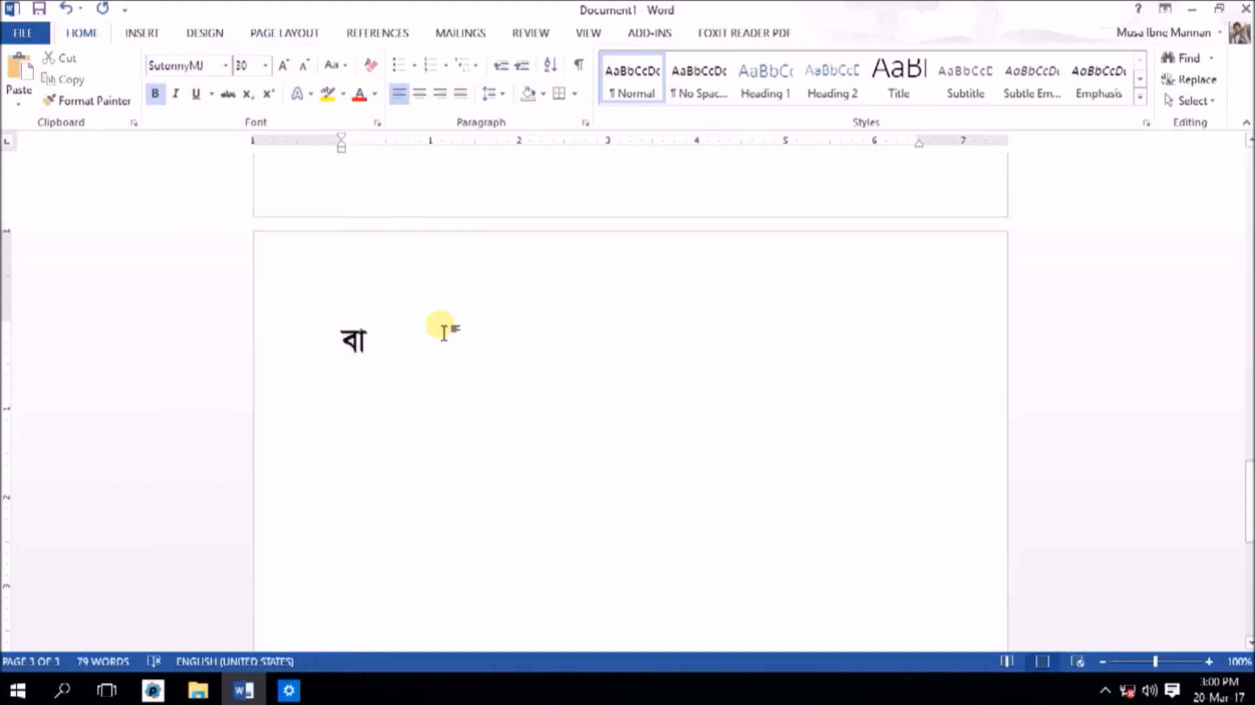
Step: Extend the line to "বাংলা বাংলা বাংলা", entering the first word with Bijoy and the second with Avro phonetic spelling
{"action": "type", "text": "s"}
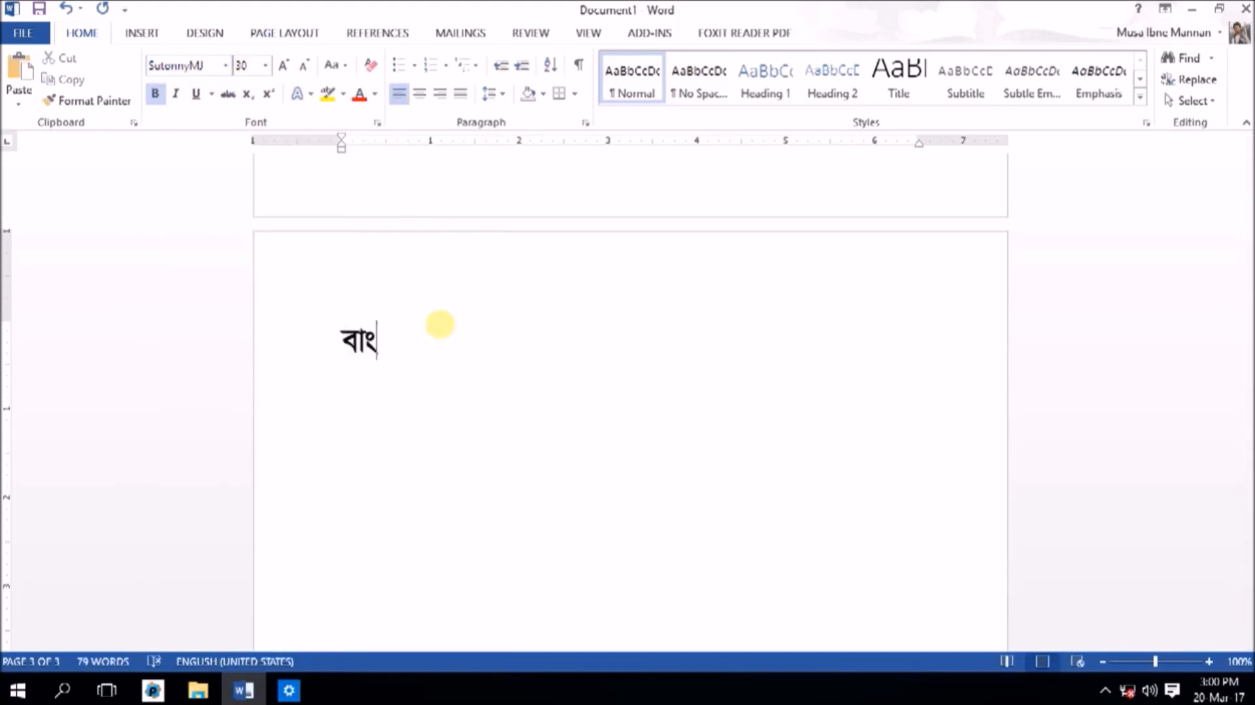
{"action": "type", "text": "jv ba"}
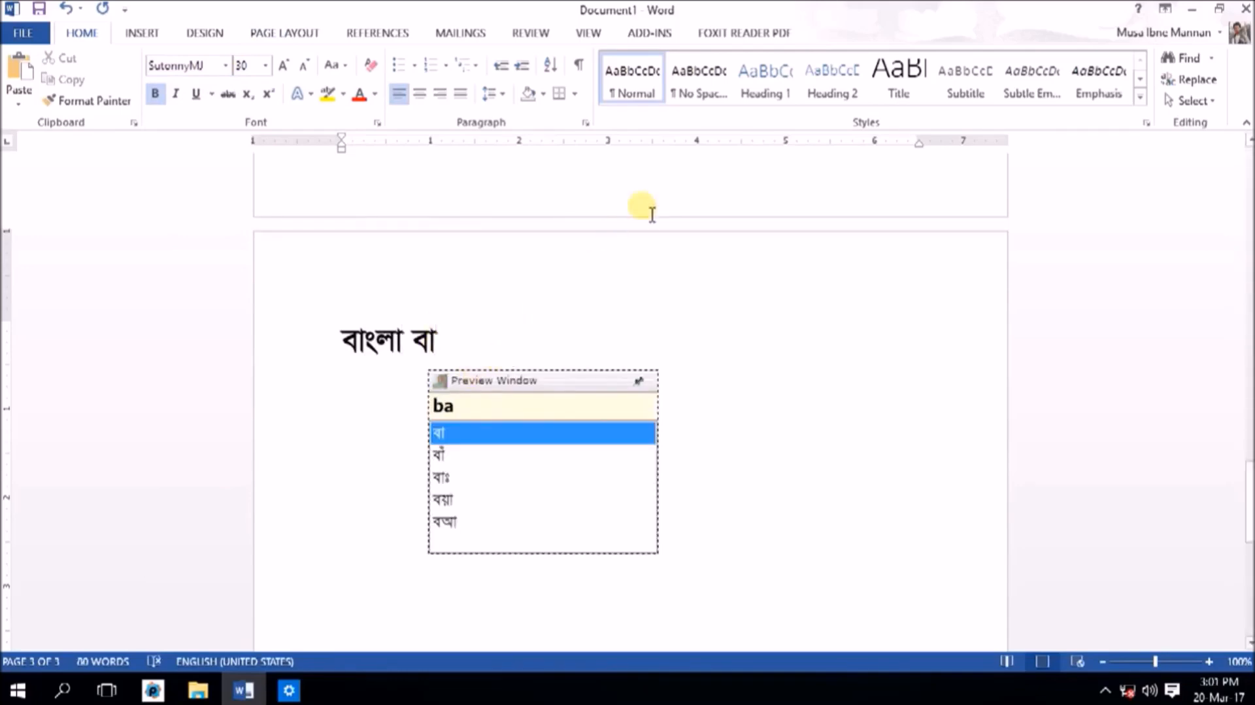
{"action": "type", "text": "ngla "}
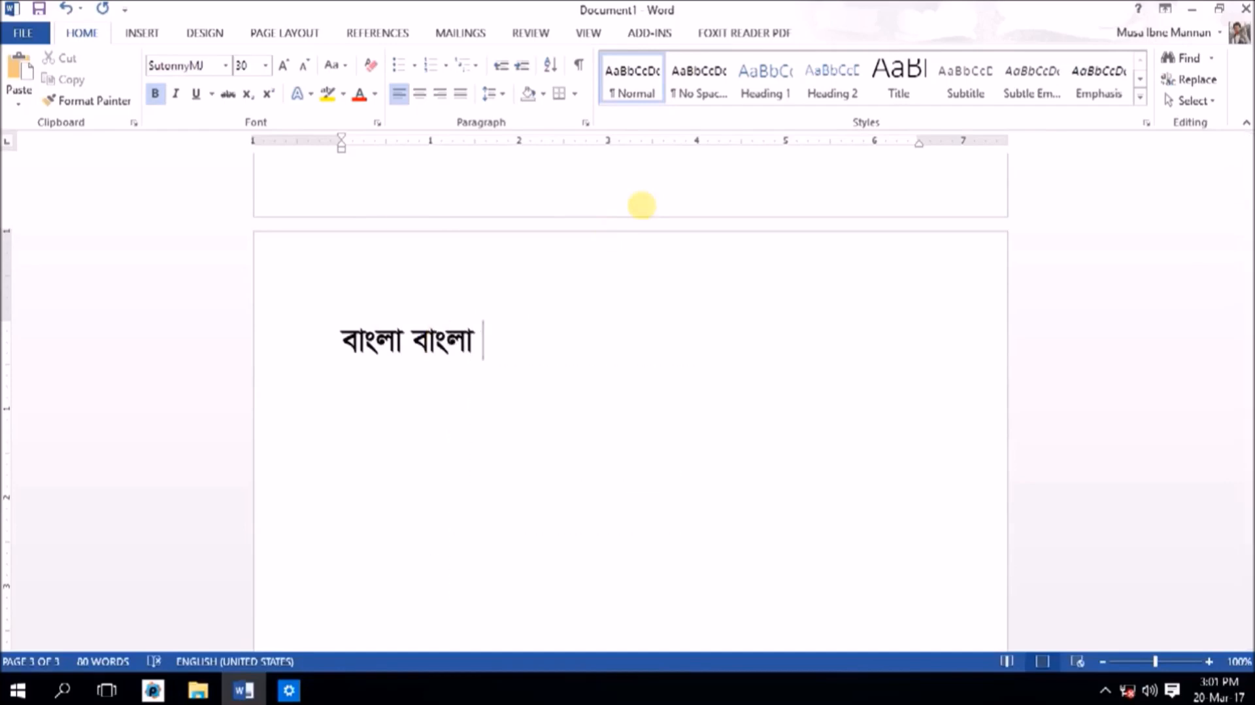
{"action": "type", "text": "bangl"}
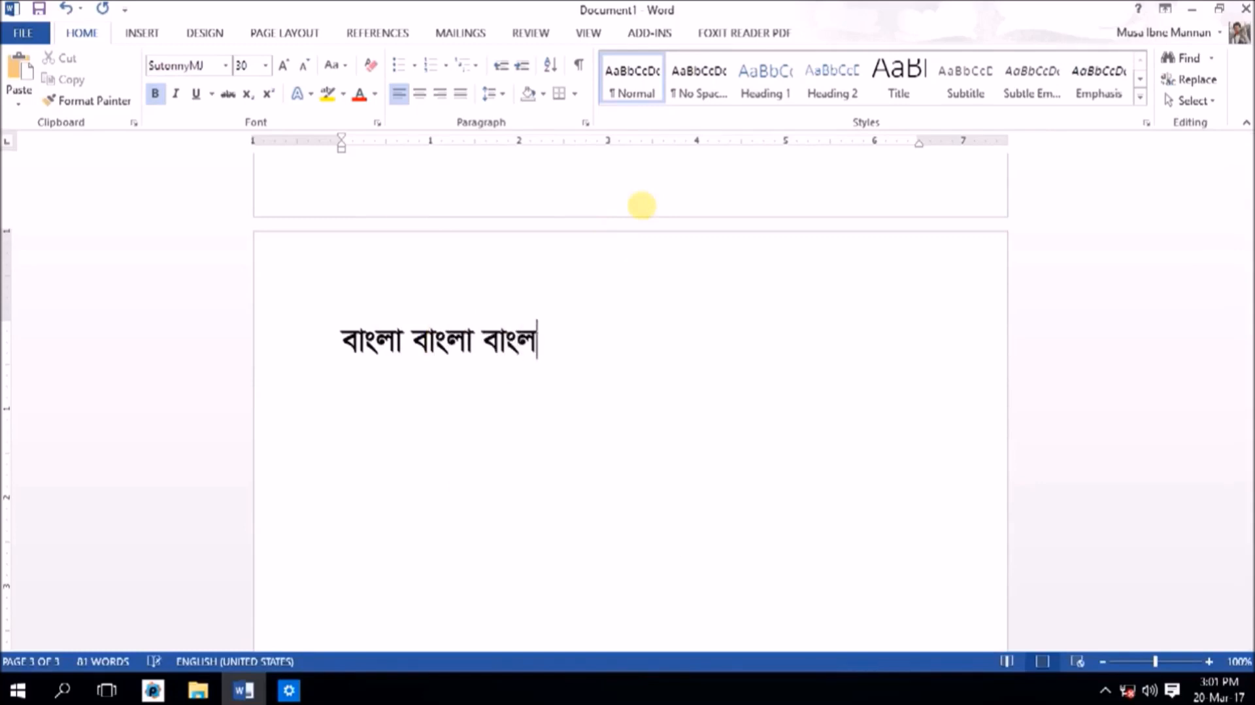
{"action": "type", "text": "a"}
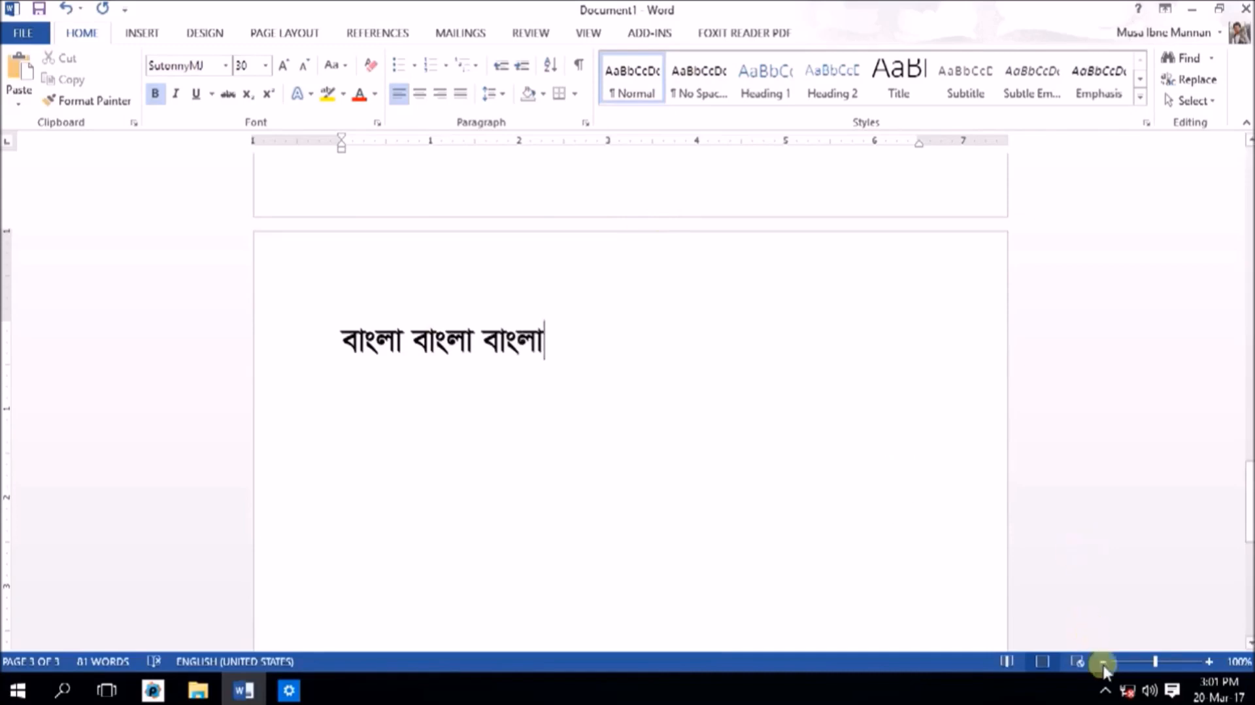
Step: Point out Bijoy Bayanno among the background programs, add a fourth "বাংলা" with Avro, and start a new line
{"action": "left_click", "coordinate": [1105, 691]}
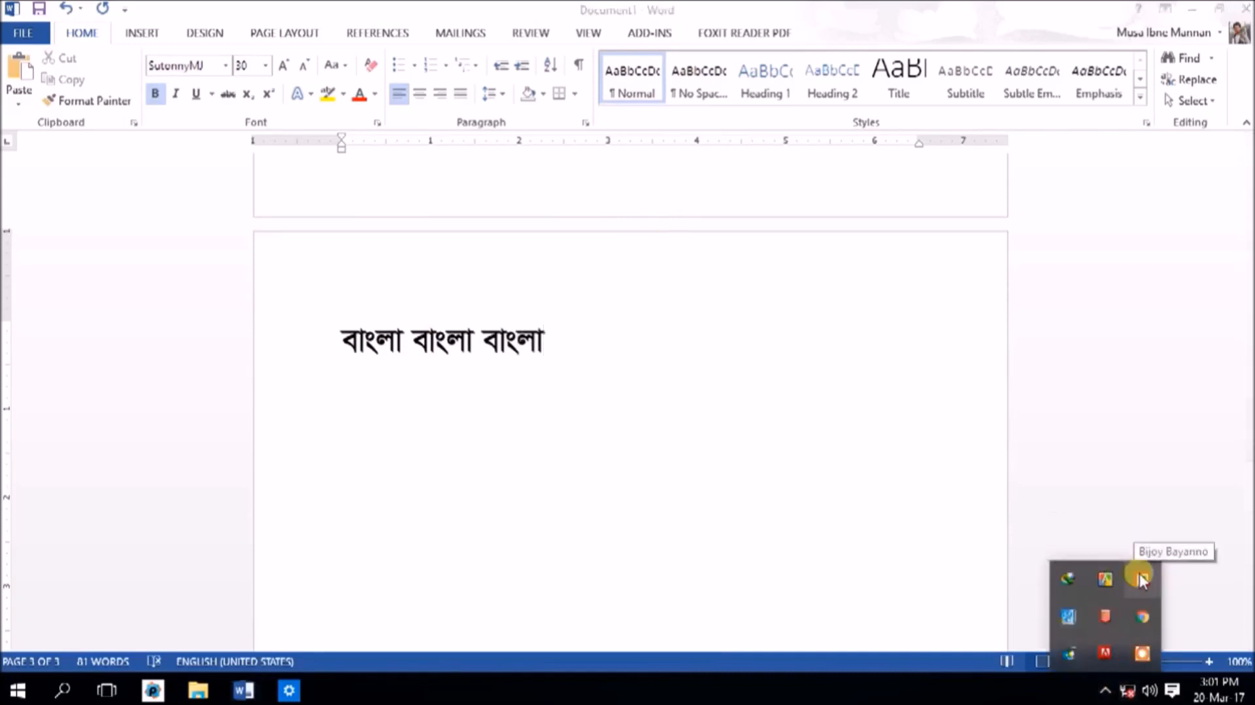
{"action": "left_click", "coordinate": [633, 348]}
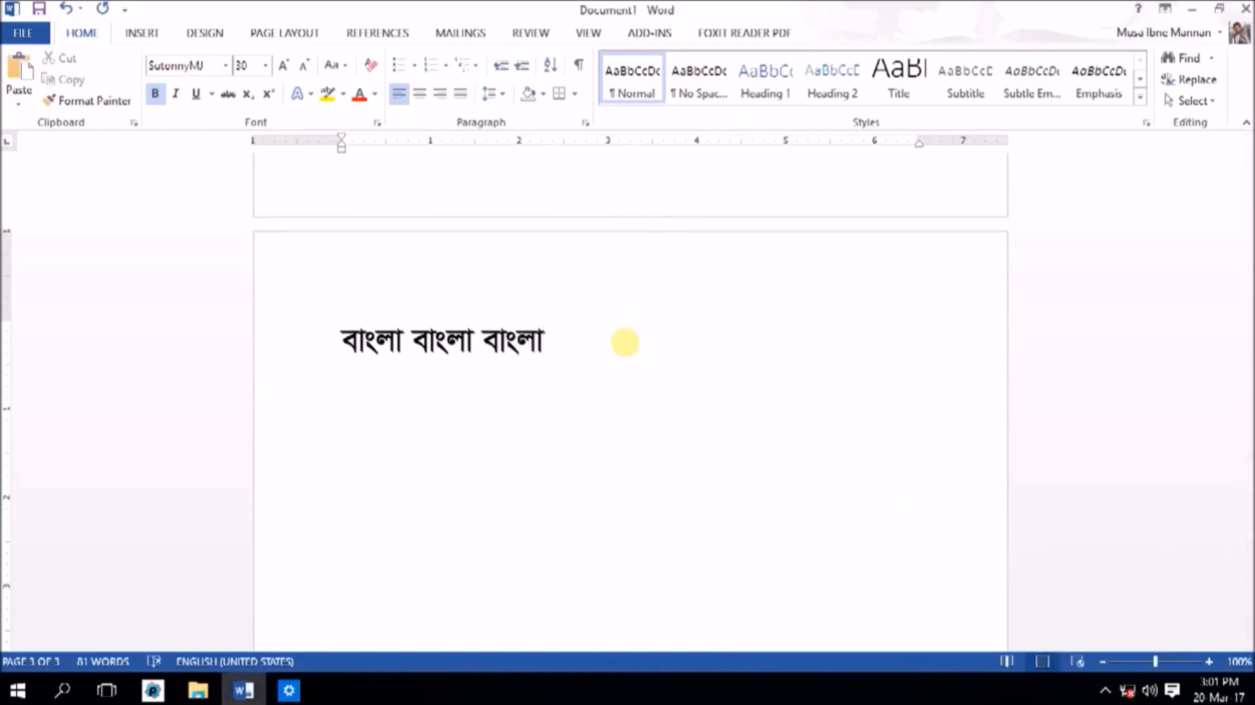
{"action": "type", "text": "bangla"}
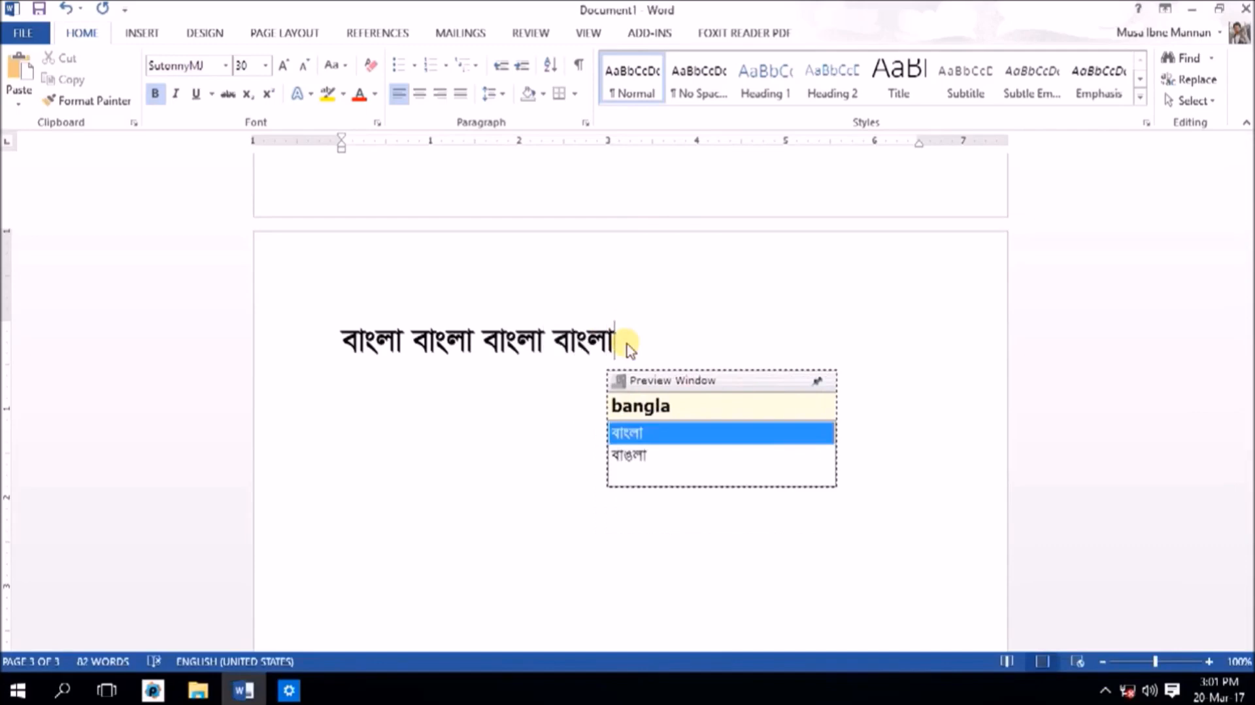
{"action": "key", "text": "Return"}
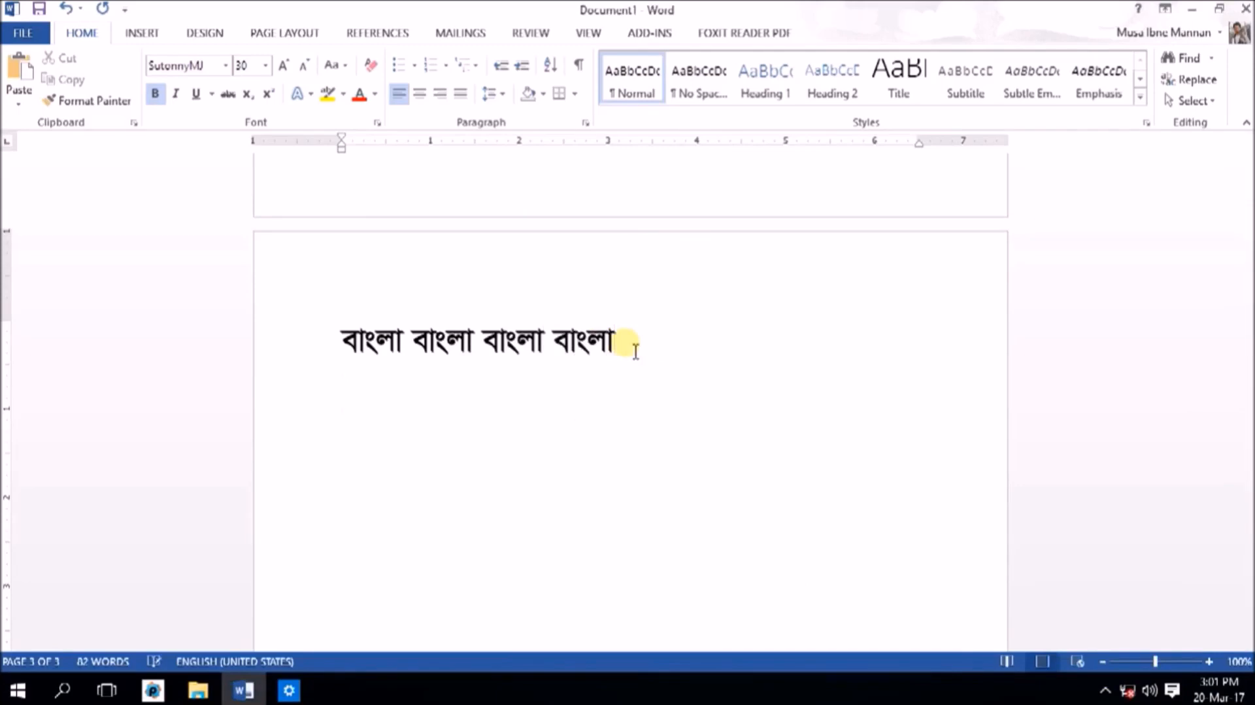
Step: Write "নাম নাম" on the second line, using Avro for the second word, and start a new line
{"action": "type", "text": "না"}
{"action": "type", "text": "ম"}
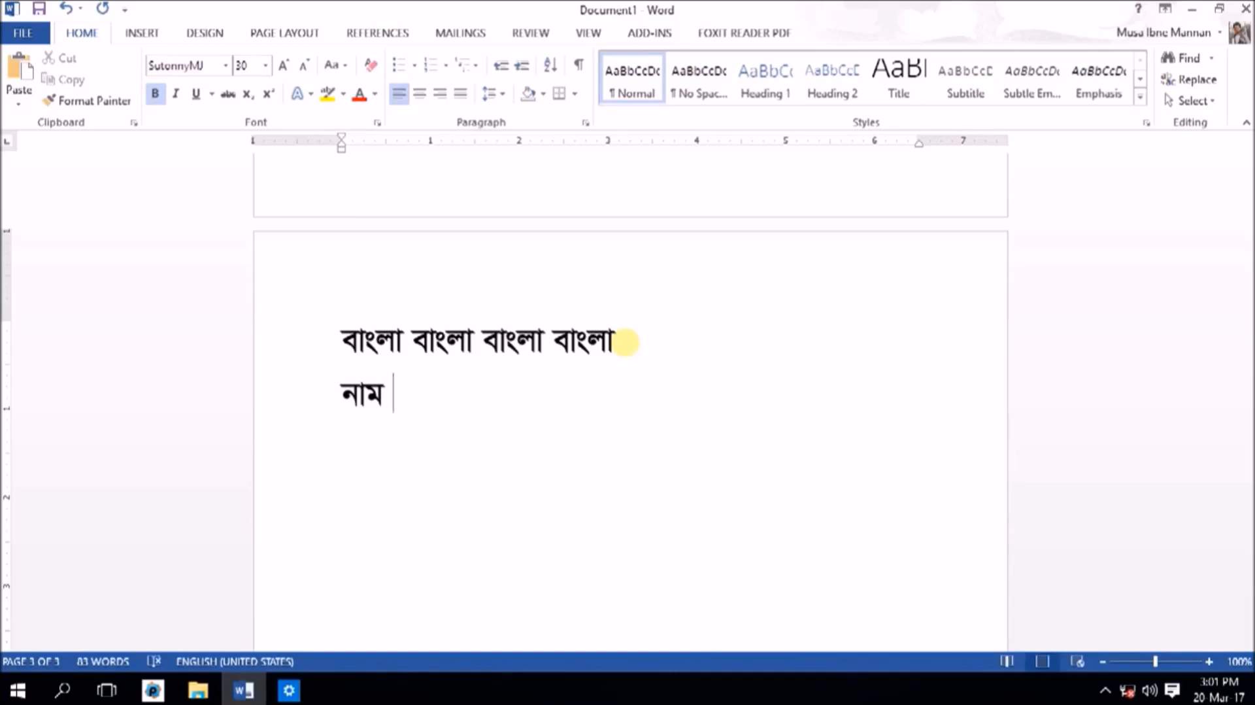
{"action": "type", "text": "ba"}
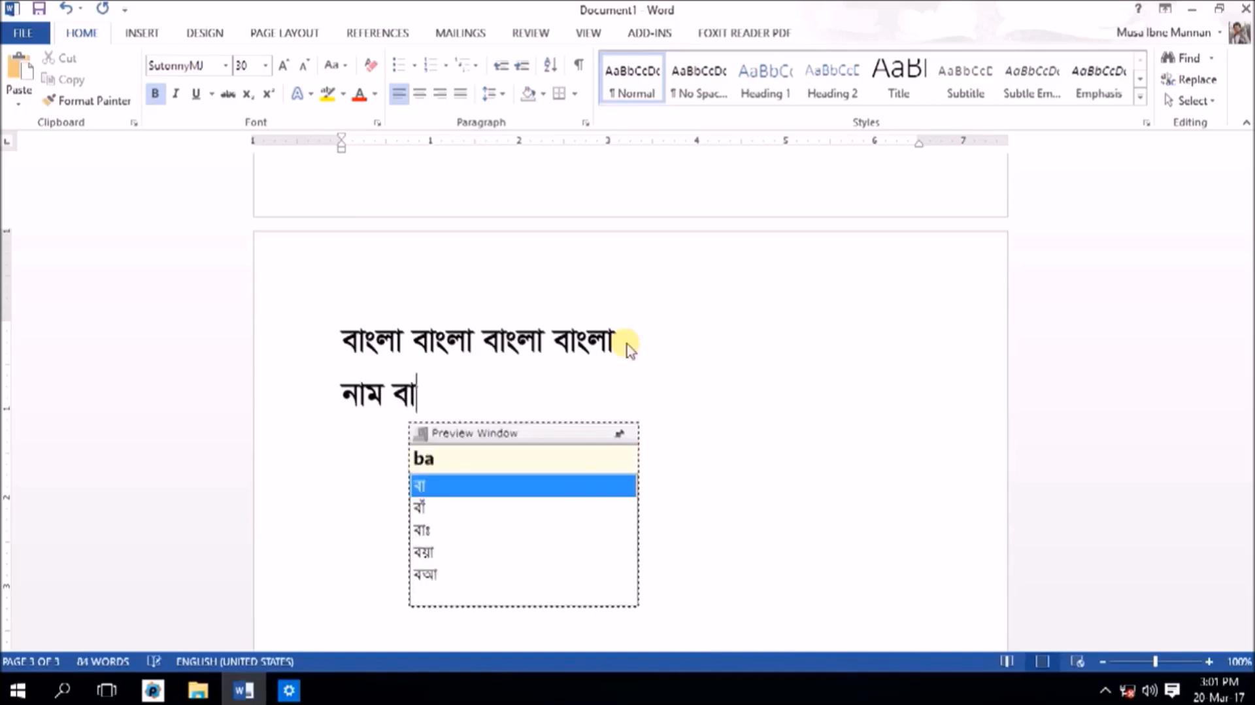
{"action": "key", "text": "BackSpace"}
{"action": "key", "text": "BackSpace"}
{"action": "type", "text": "na"}
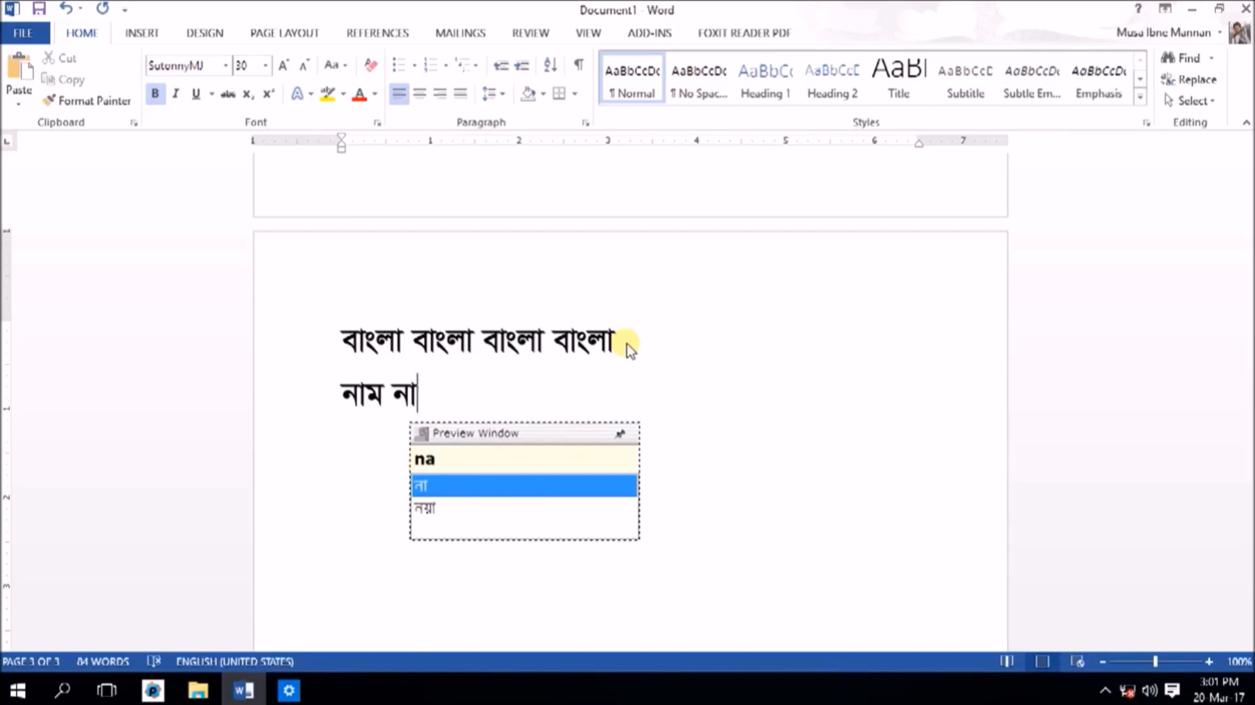
{"action": "type", "text": "m"}
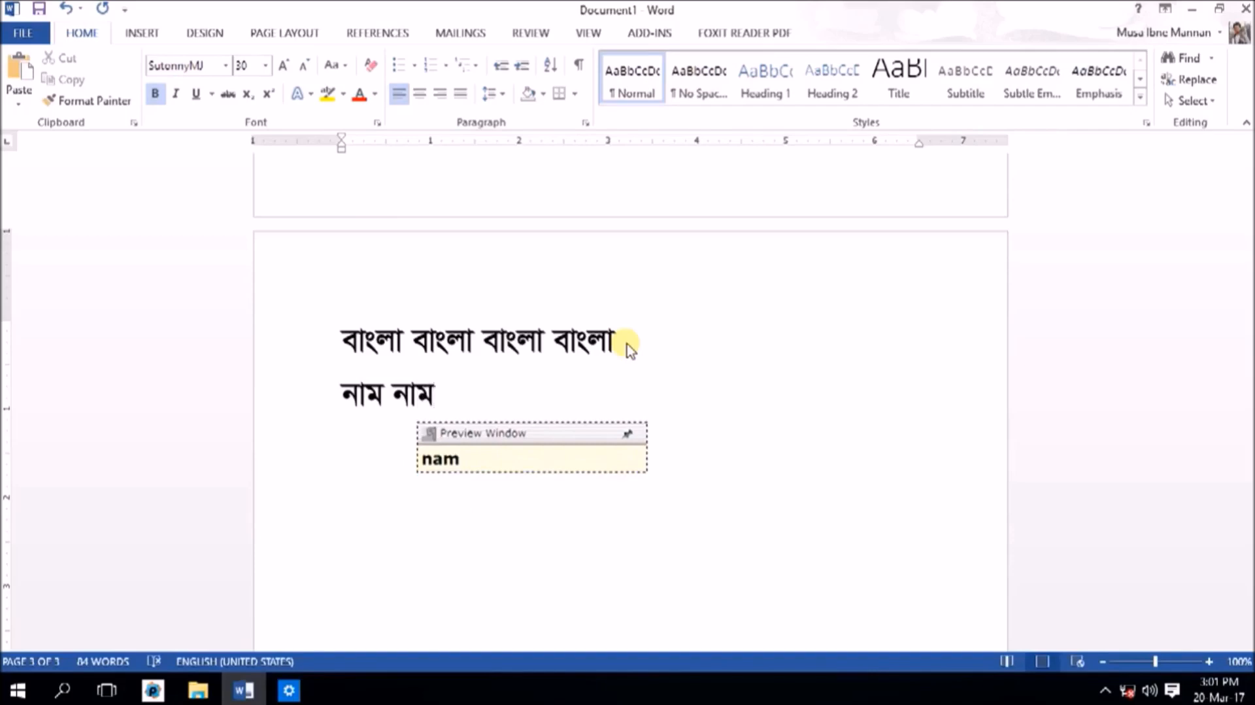
{"action": "key", "text": "Return"}
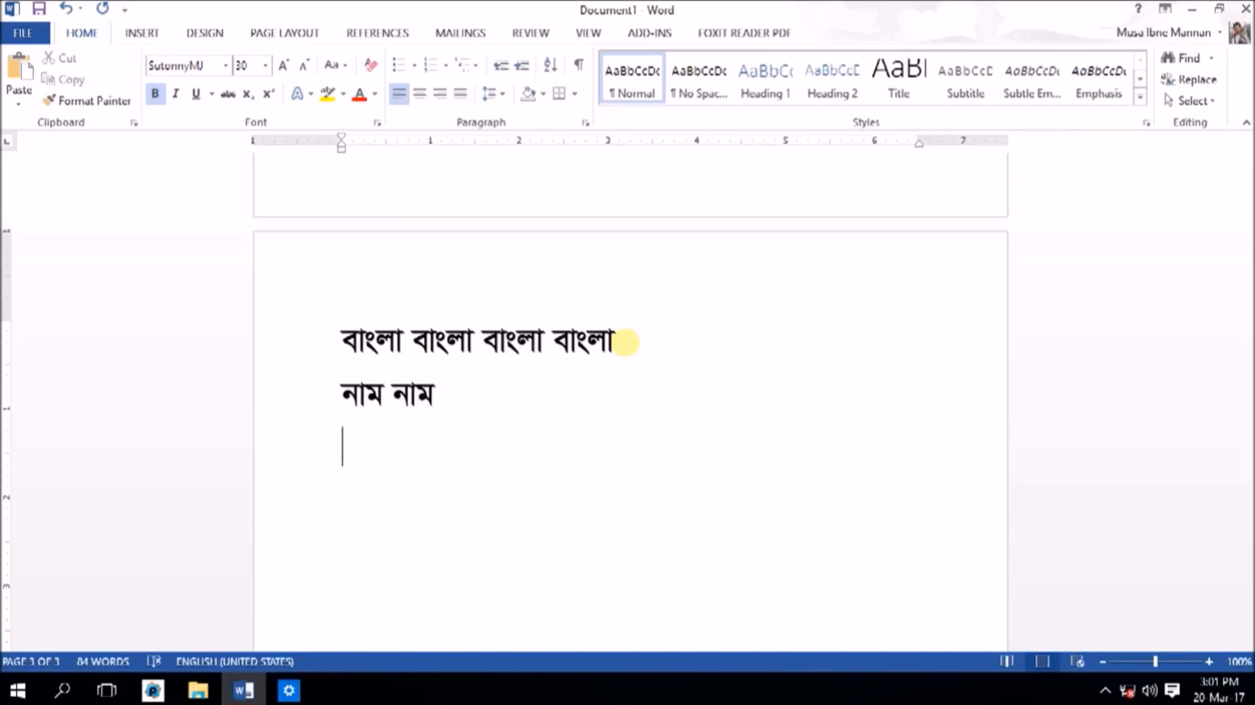
Step: Write "অস্তগামী সূর্য।" on the third line with Avro phonetic typing
{"action": "type", "text": "ostogami sUrrz"}
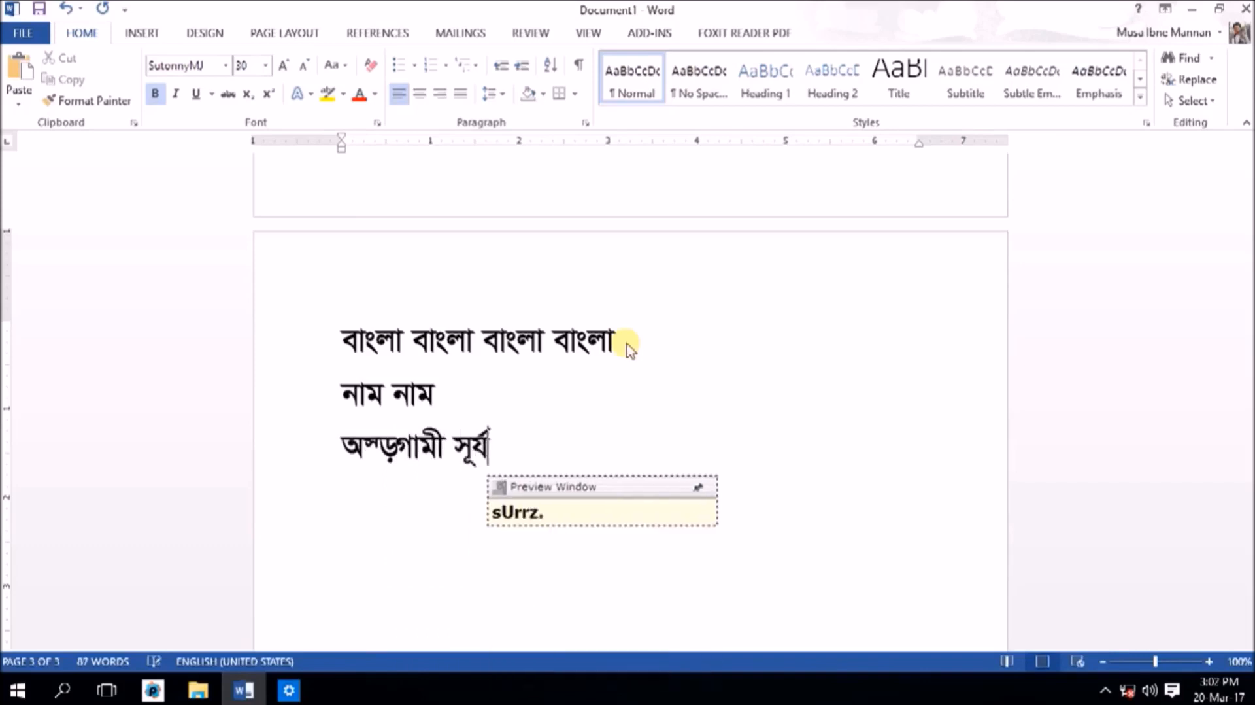
{"action": "type", "text": "."}
{"action": "key", "text": "Left"}
{"action": "key", "text": "Left"}
{"action": "key", "text": "Left"}
{"action": "key", "text": "Left"}
{"action": "key", "text": "Left"}
{"action": "key", "text": "Left"}
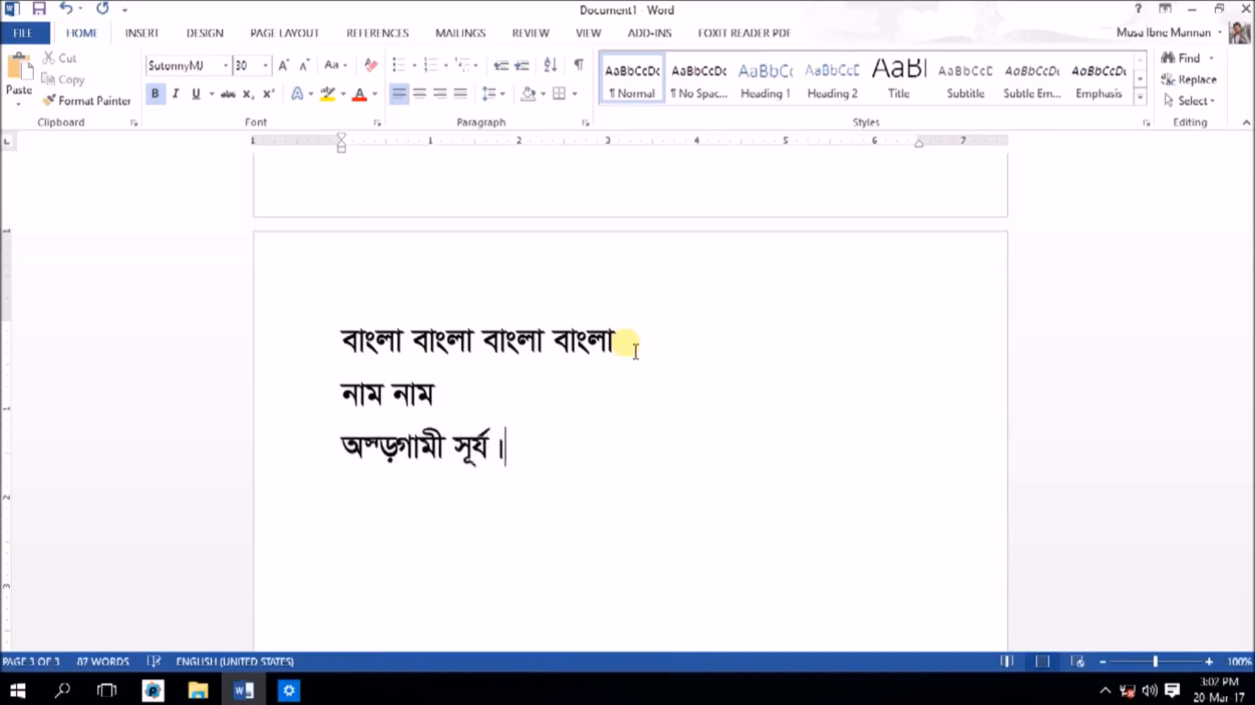
Step: Write "অনন্ত আকাশ। অনন্ত বাতাস।" on the fourth line with Avro
{"action": "key", "text": "Down"}
{"action": "type", "text": "onont akaS."}
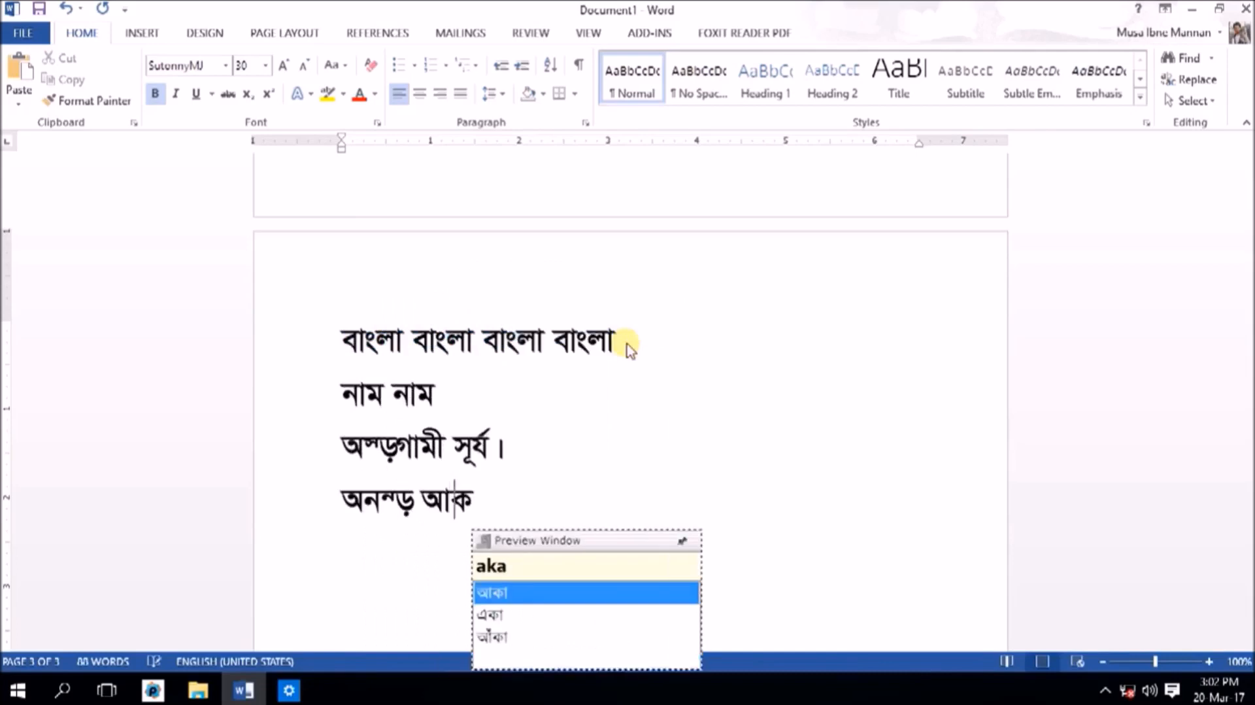
{"action": "type", "text": " ononto batas."}
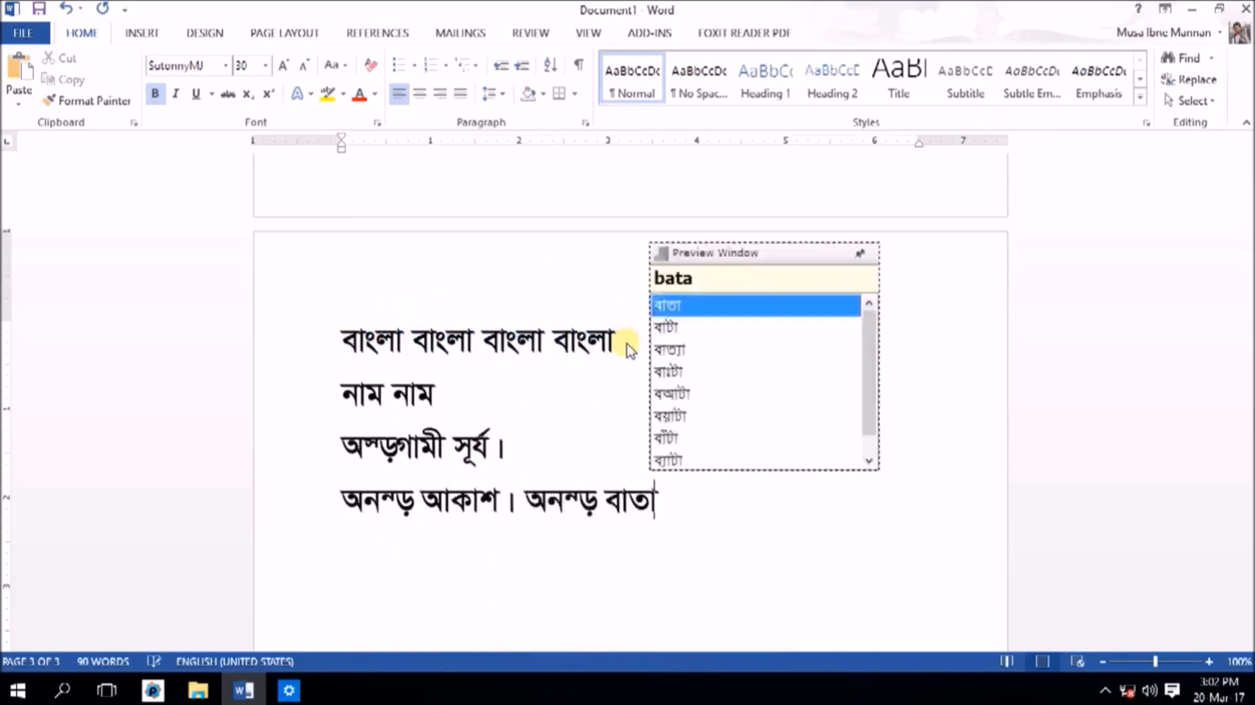
{"action": "key", "text": "Return"}
Step: Replace the broken conjunct in the third line's first word with "স্ত"
{"action": "key", "text": "Up"}
{"action": "key", "text": "Up"}
{"action": "key", "text": "Right"}
{"action": "key", "text": "shift+Right"}
{"action": "key", "text": "shift+Right"}
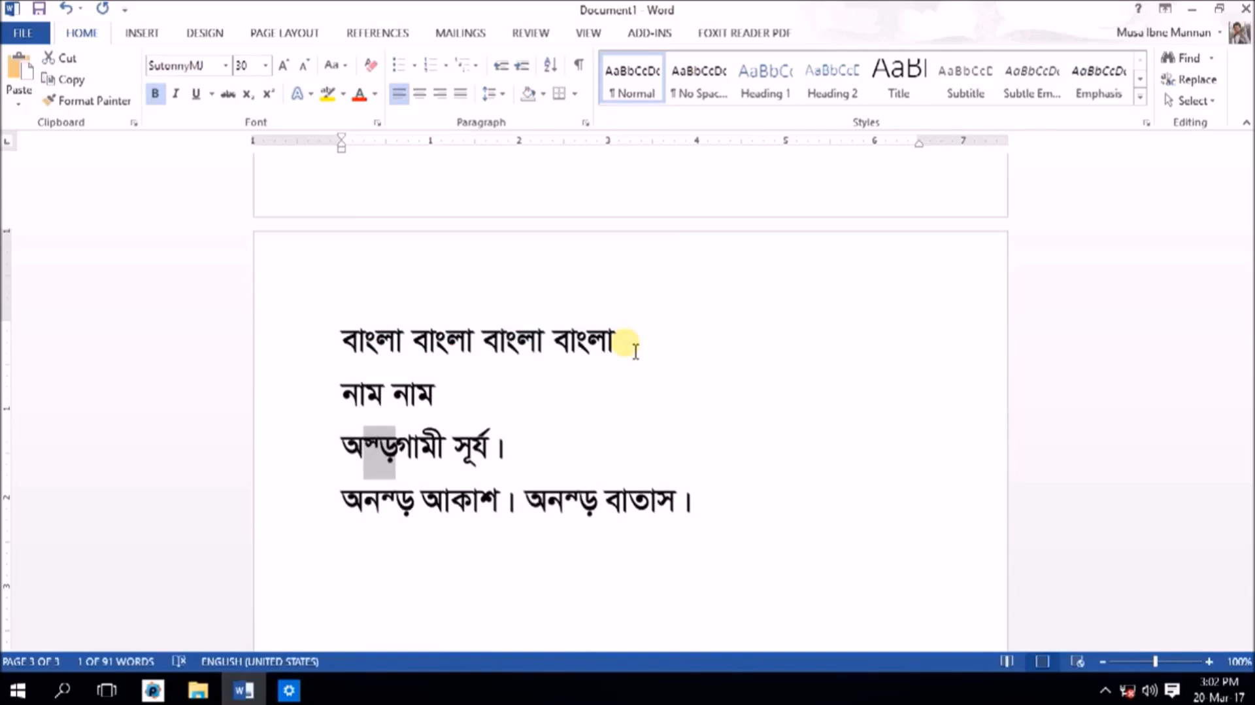
{"action": "type", "text": "স্ত"}
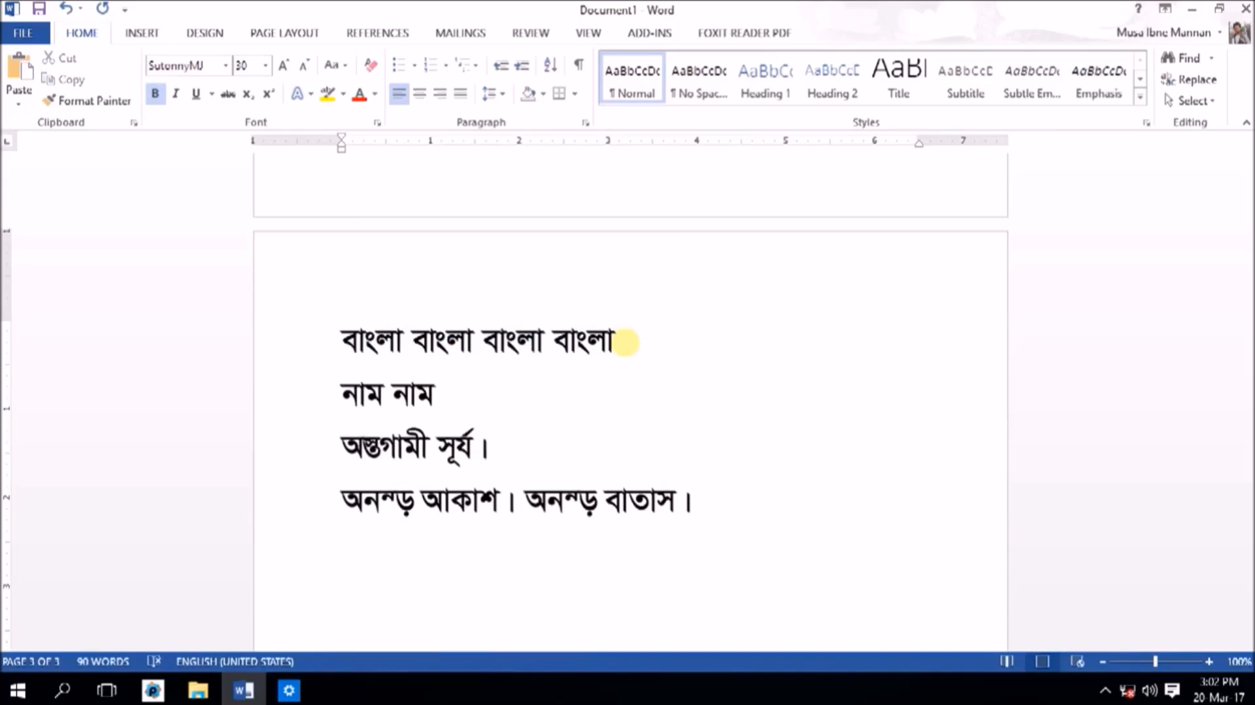
Step: Replace the broken conjunct in the fourth line's first word, before "আকাশ", with "ন্ত"
{"action": "key", "text": "Down"}
{"action": "key", "text": "Left"}
{"action": "key", "text": "shift+Right"}
{"action": "key", "text": "shift+Right"}
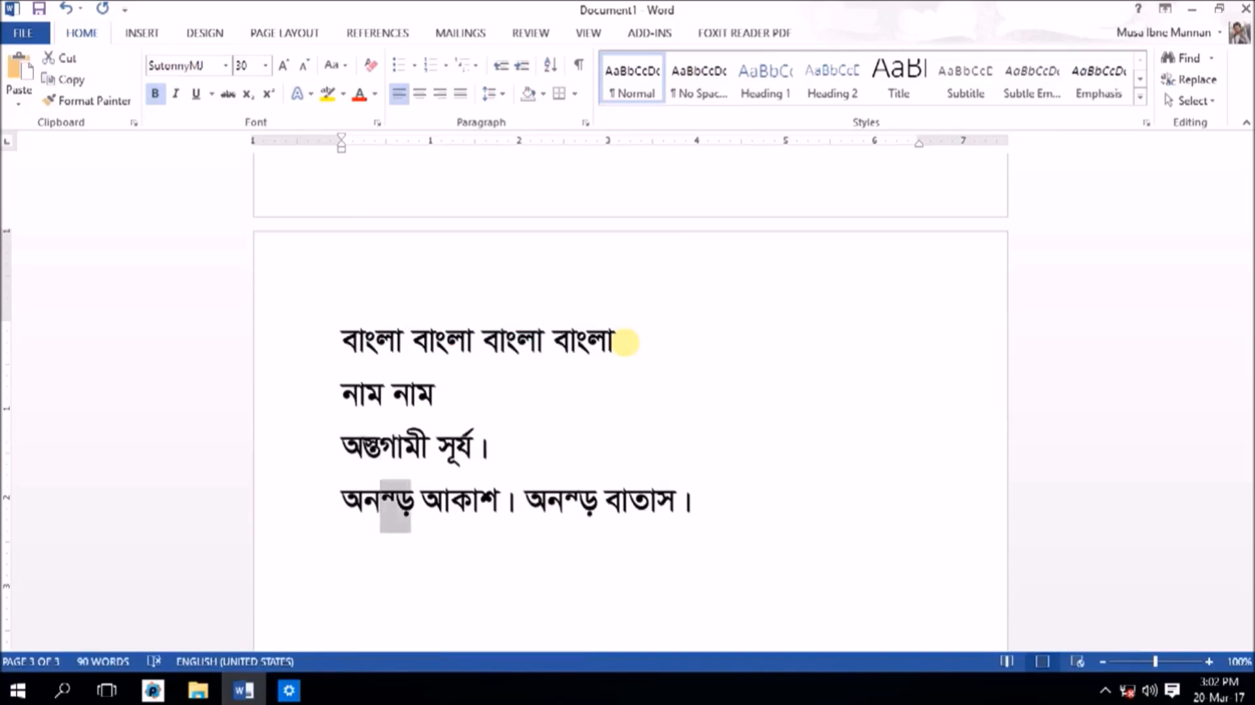
{"action": "type", "text": "ন্ত"}
Step: Replace the broken conjunct in the word before "বাতাস" with "ন্ত" and start a new line below
{"action": "key", "text": "Right"}
{"action": "key", "text": "Right"}
{"action": "key", "text": "Right"}
{"action": "key", "text": "Right"}
{"action": "key", "text": "Right"}
{"action": "key", "text": "Right"}
{"action": "key", "text": "Right"}
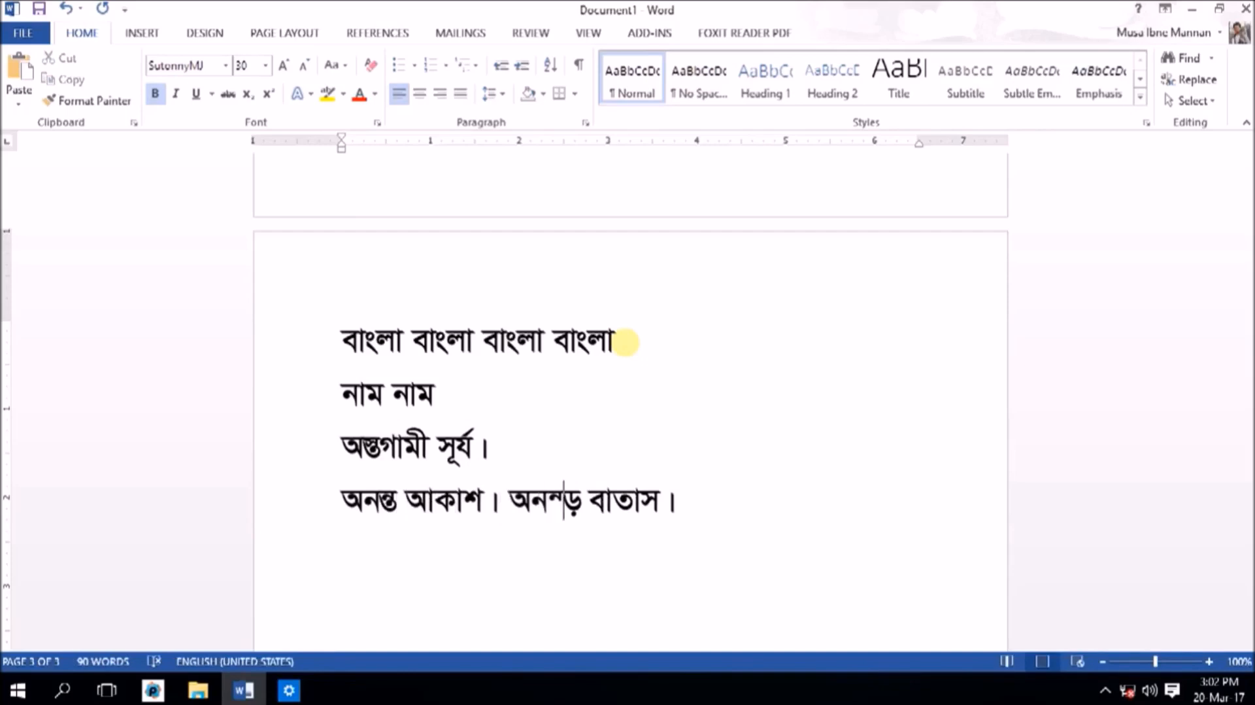
{"action": "key", "text": "Left"}
{"action": "key", "text": "shift+Right"}
{"action": "key", "text": "shift+Right"}
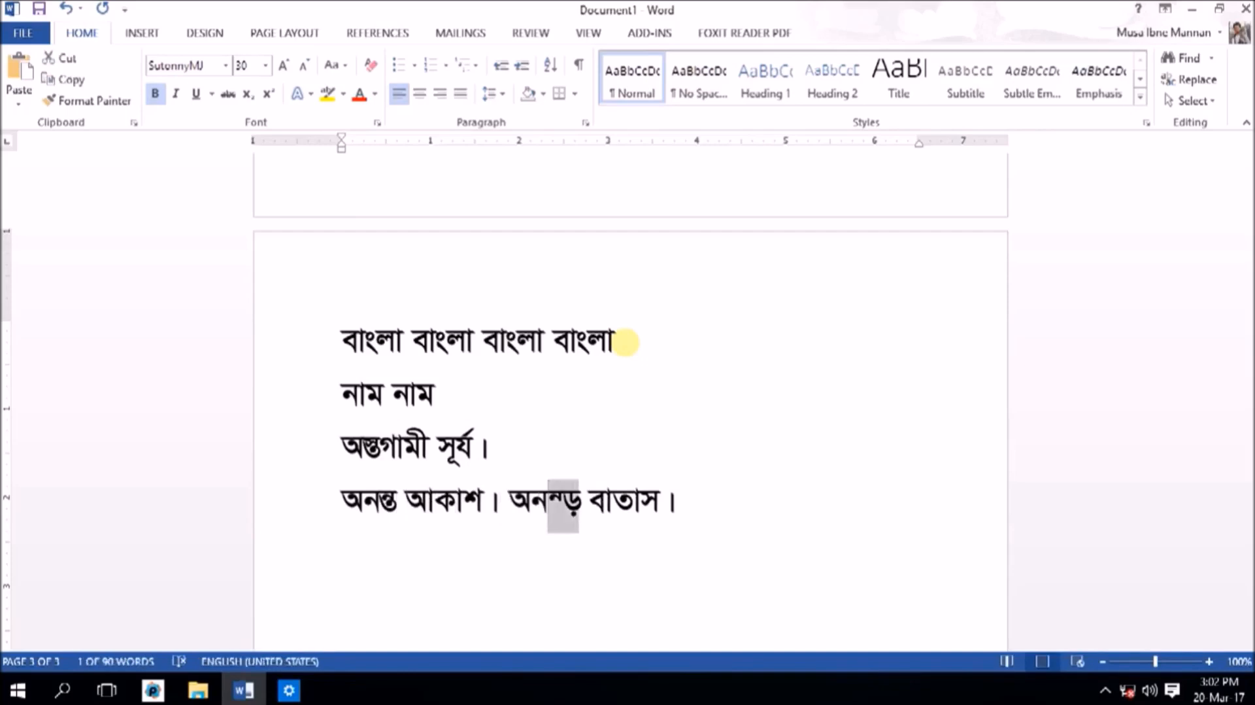
{"action": "type", "text": "ন্ত"}
{"action": "key", "text": "End"}
{"action": "key", "text": "Return"}
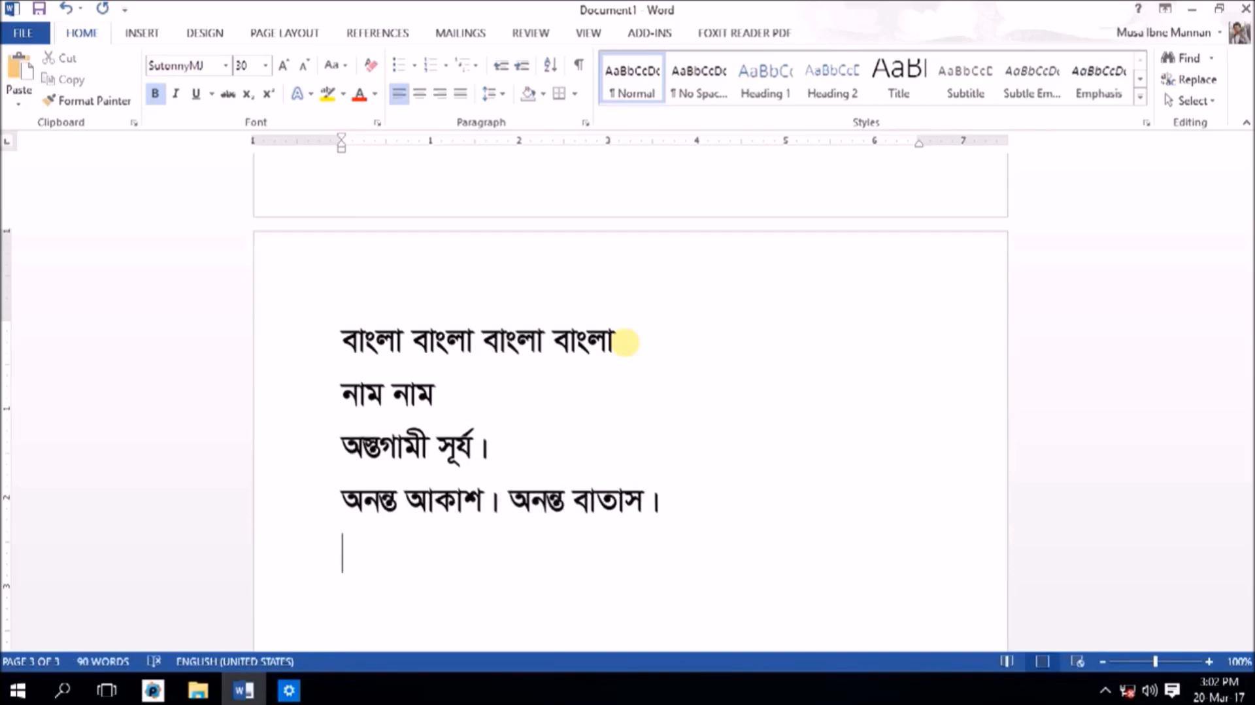
{"action": "type", "text": "ostogami su"}
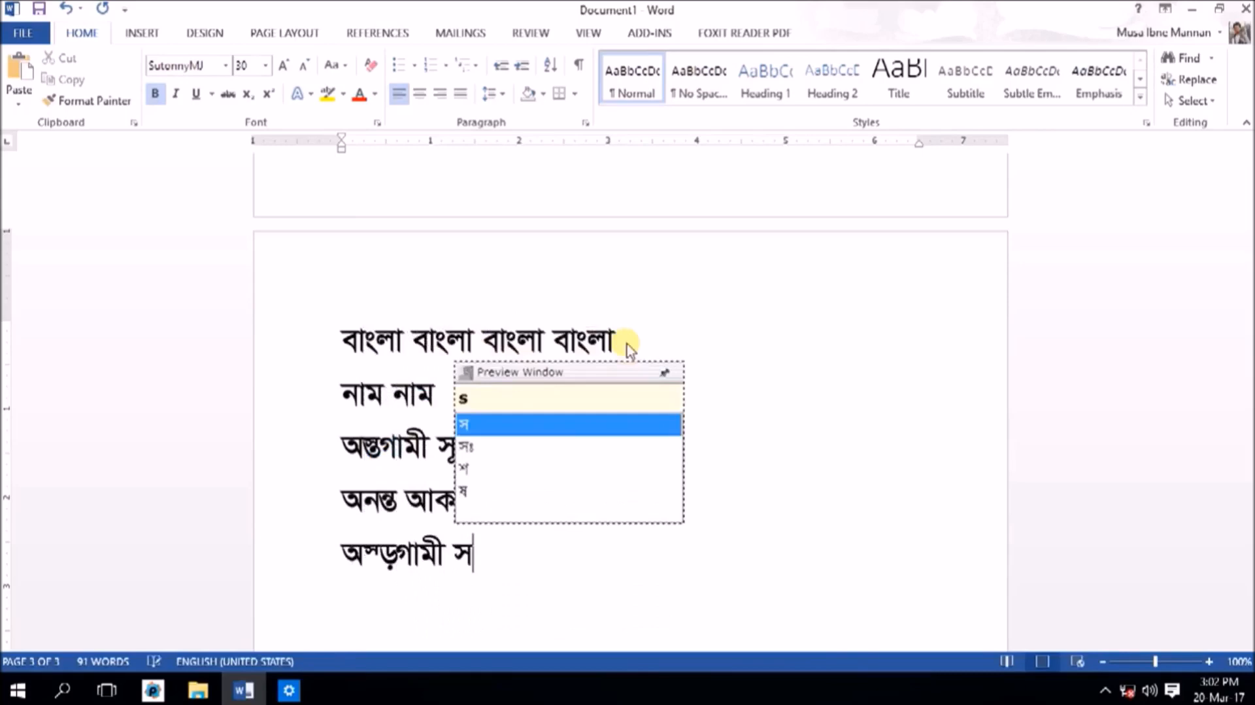
{"action": "key", "text": "shift+Home"}
{"action": "key", "text": "BackSpace"}
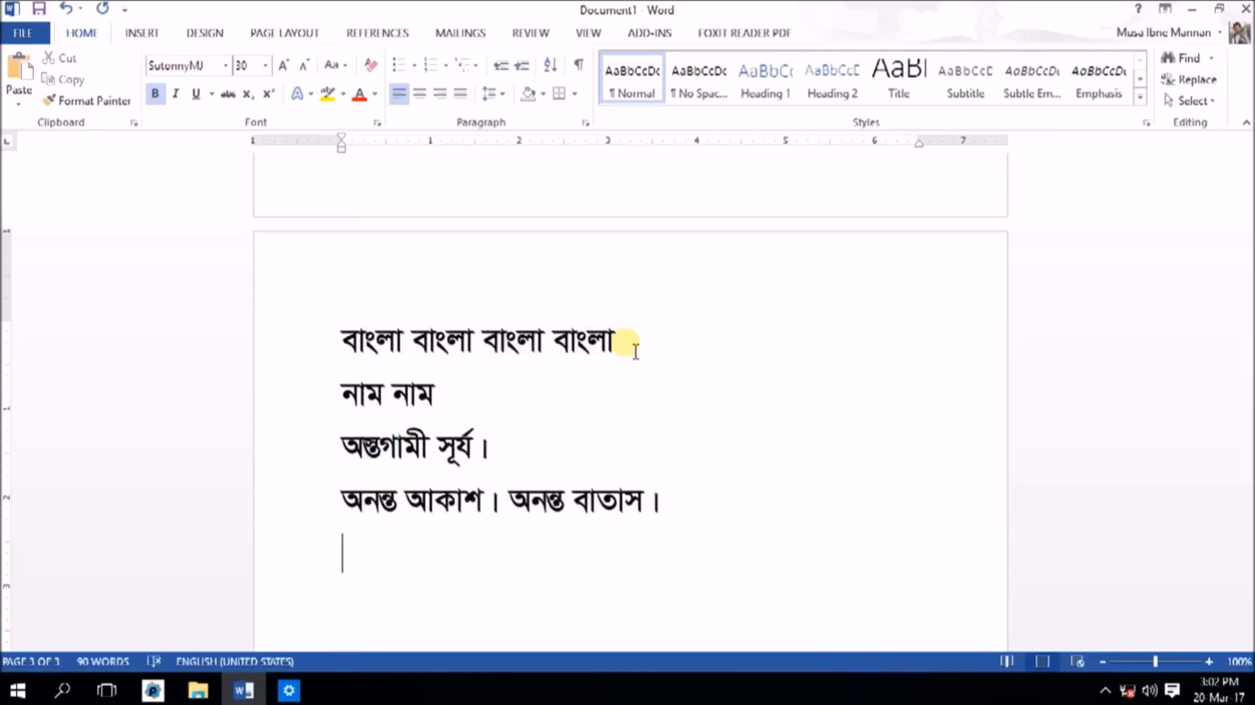
Step: Write "পূর্ব আকাশে তাকিয়ে", the character's name, and "দেখলো, অস্তগামী সূর্য।" on the fifth line, using Bijoy Bayanno for the "স্ত" conjunct
{"action": "type", "text": "pUrrb aka"}
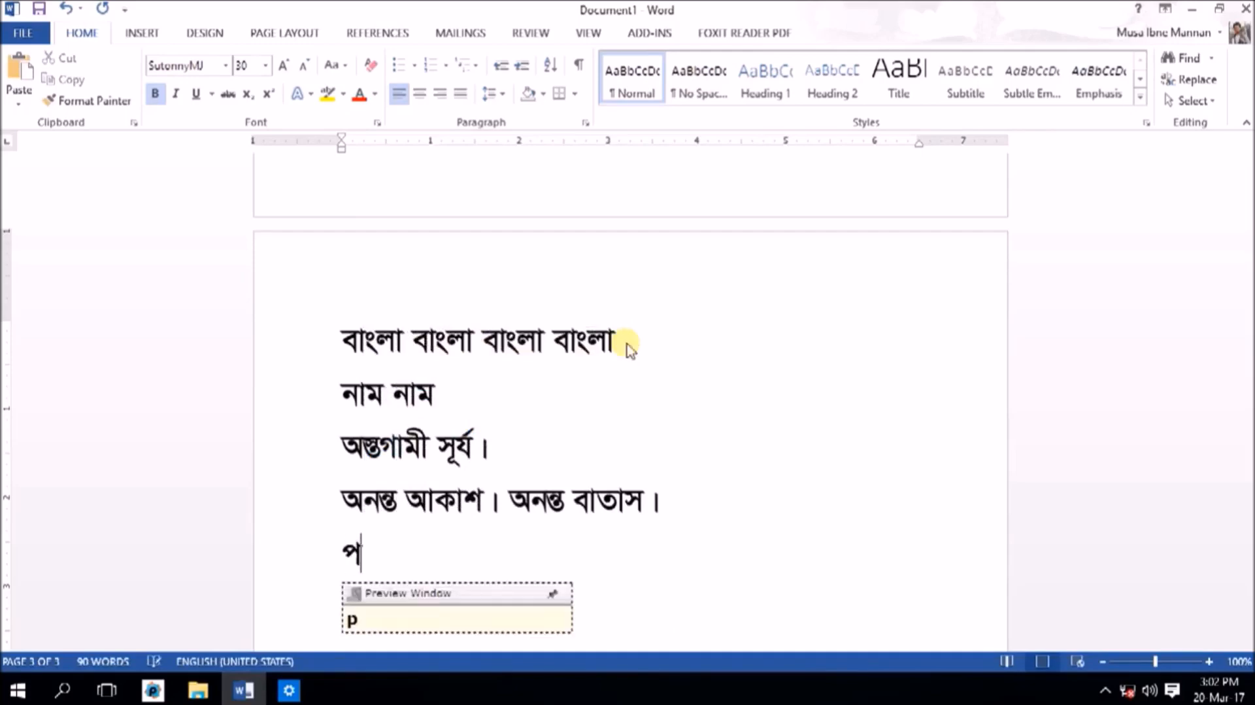
{"action": "type", "text": "she takiye "}
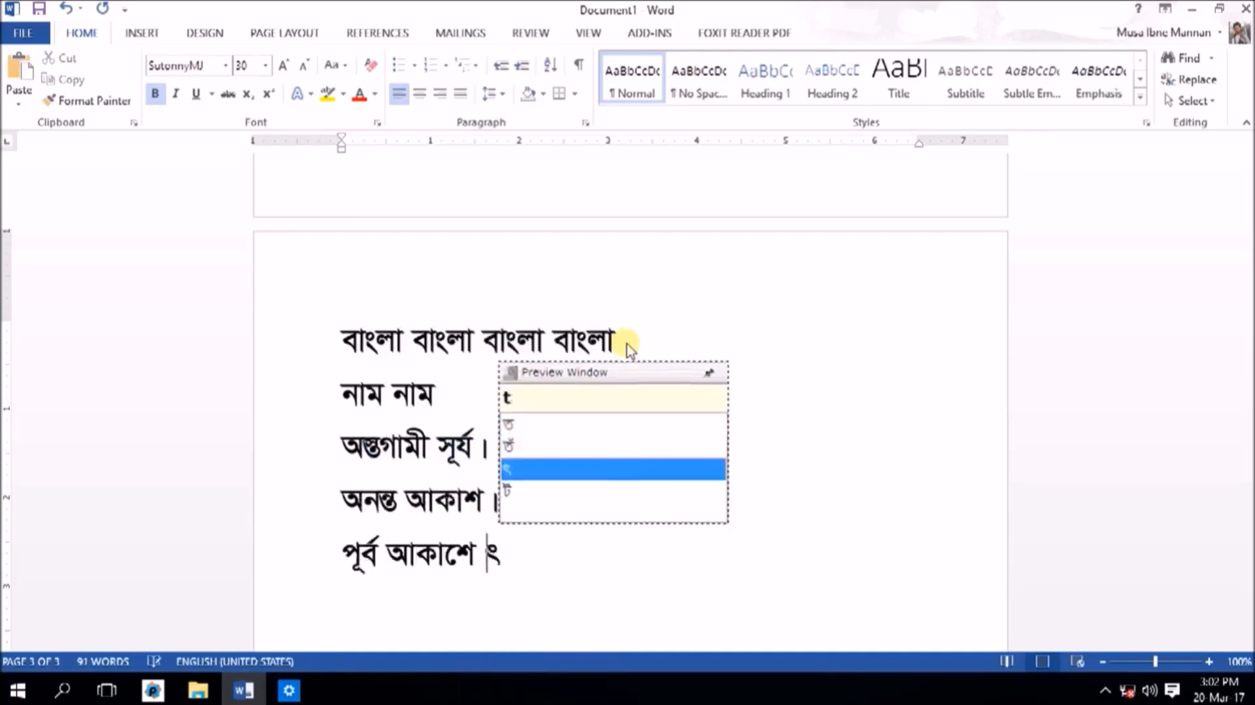
{"action": "type", "text": "onIl dekholO"}
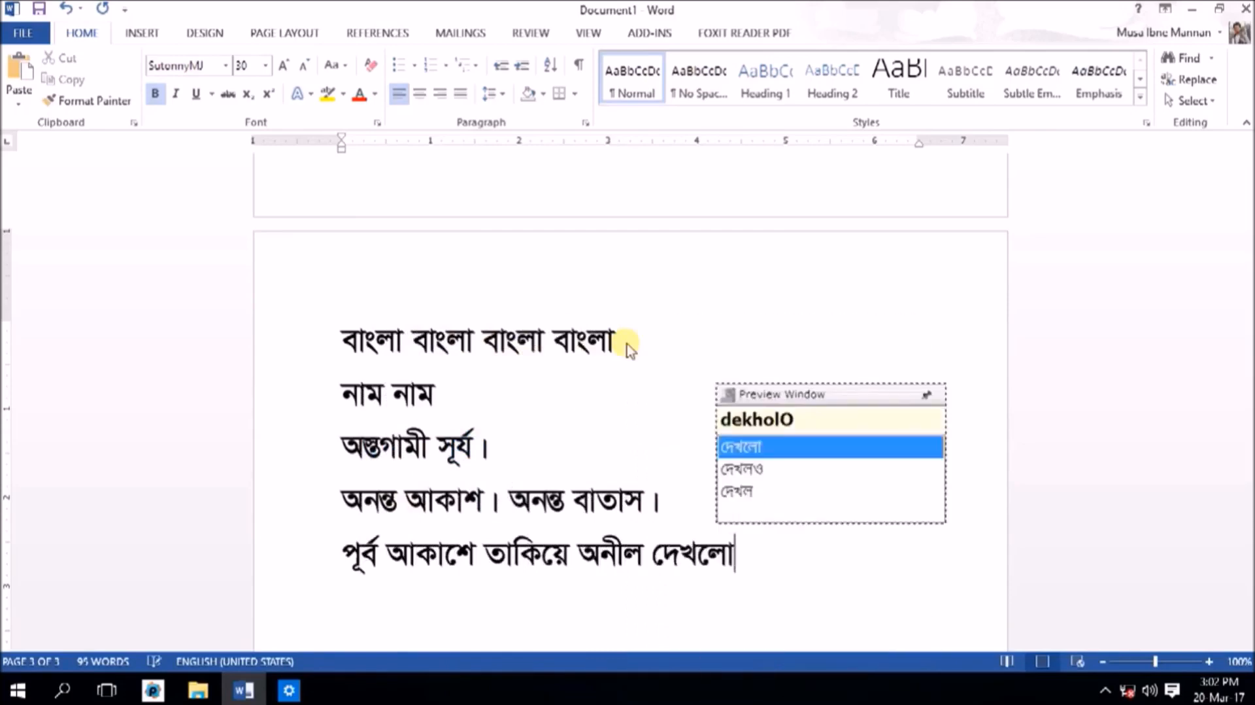
{"action": "type", "text": ", "}
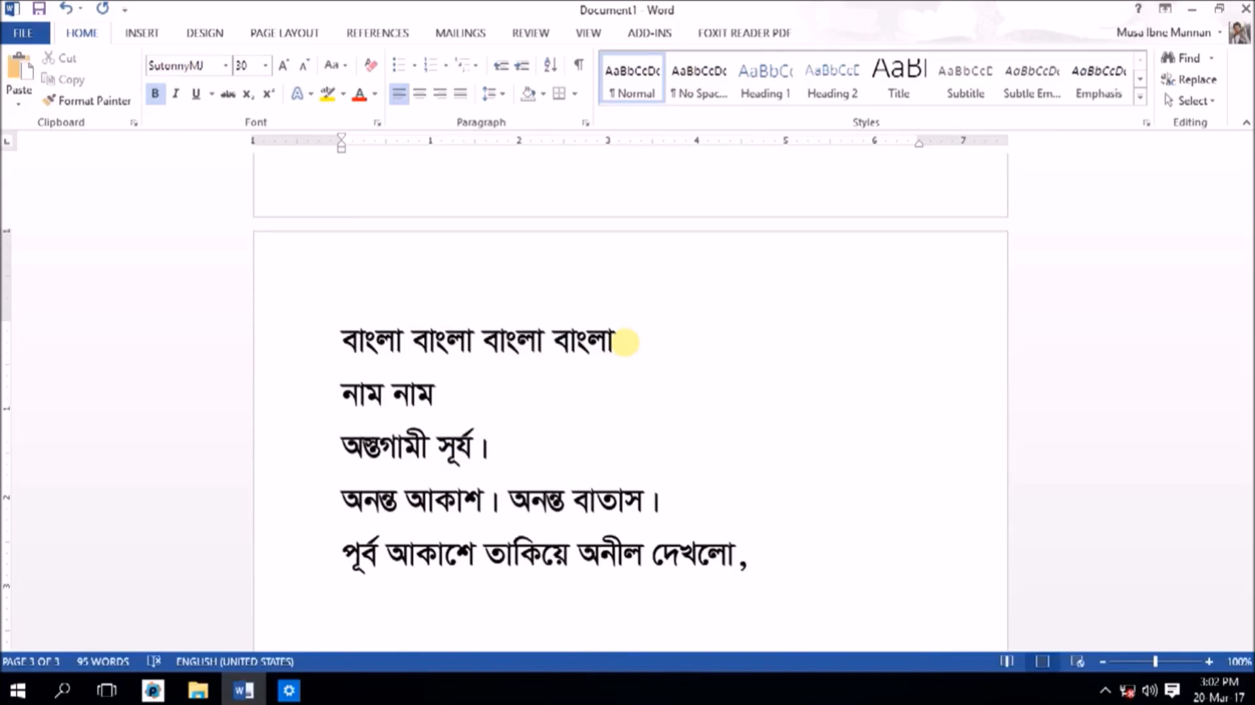
{"action": "type", "text": "o stgamI "}
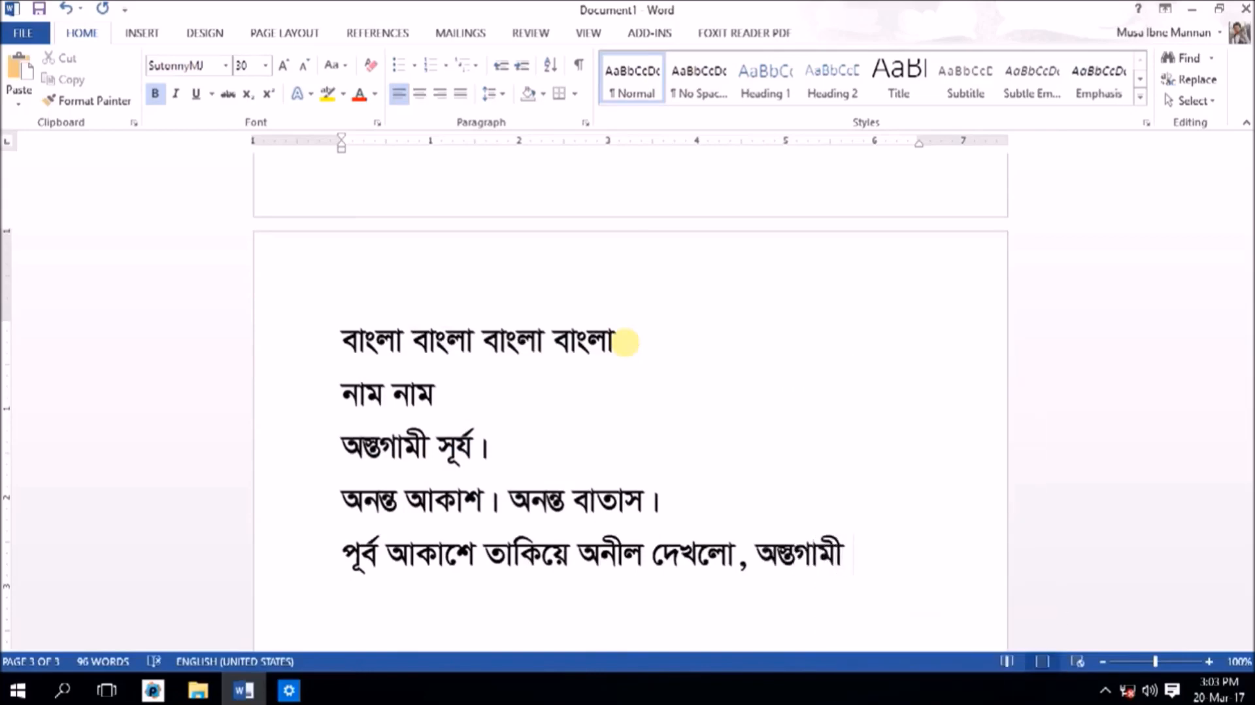
{"action": "type", "text": "sUrz."}
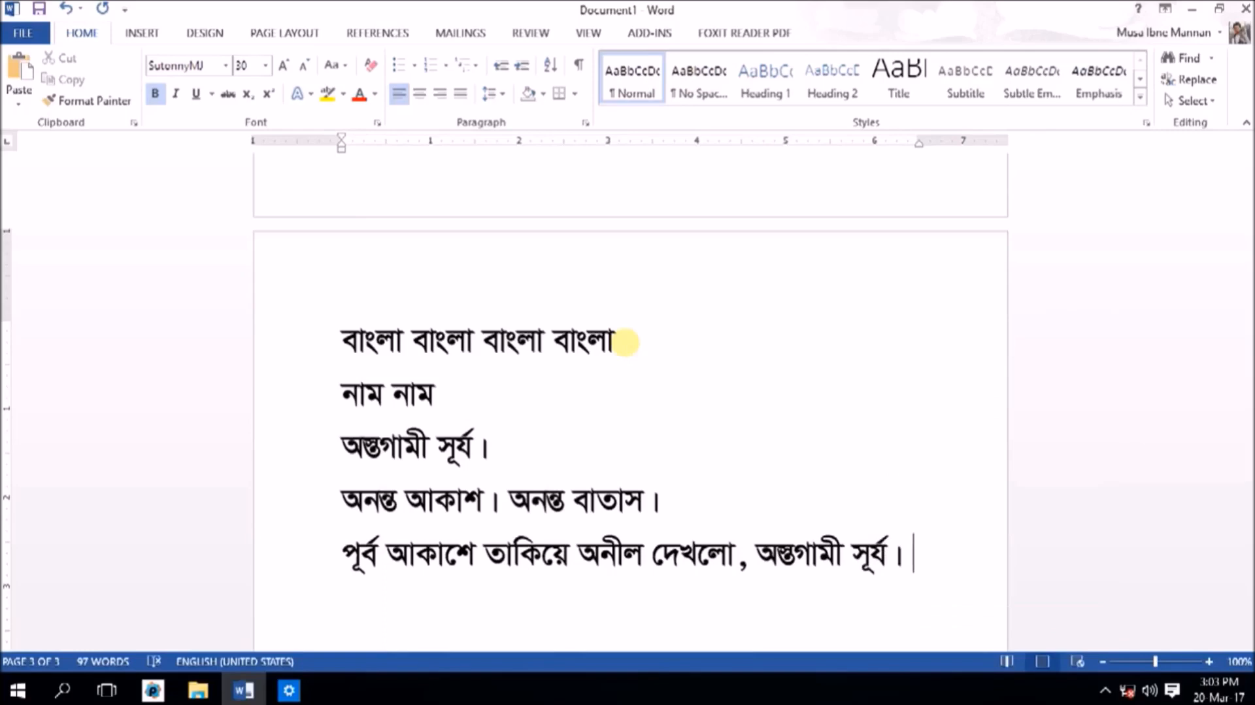
Step: Write "অনন্ত আকাশ, অনন্ত বাতাস।" on the sixth line, switching to Bijoy Bayanno for each "ন্ত" conjunct
{"action": "key", "text": "Return"}
{"action": "type", "text": "ono"}
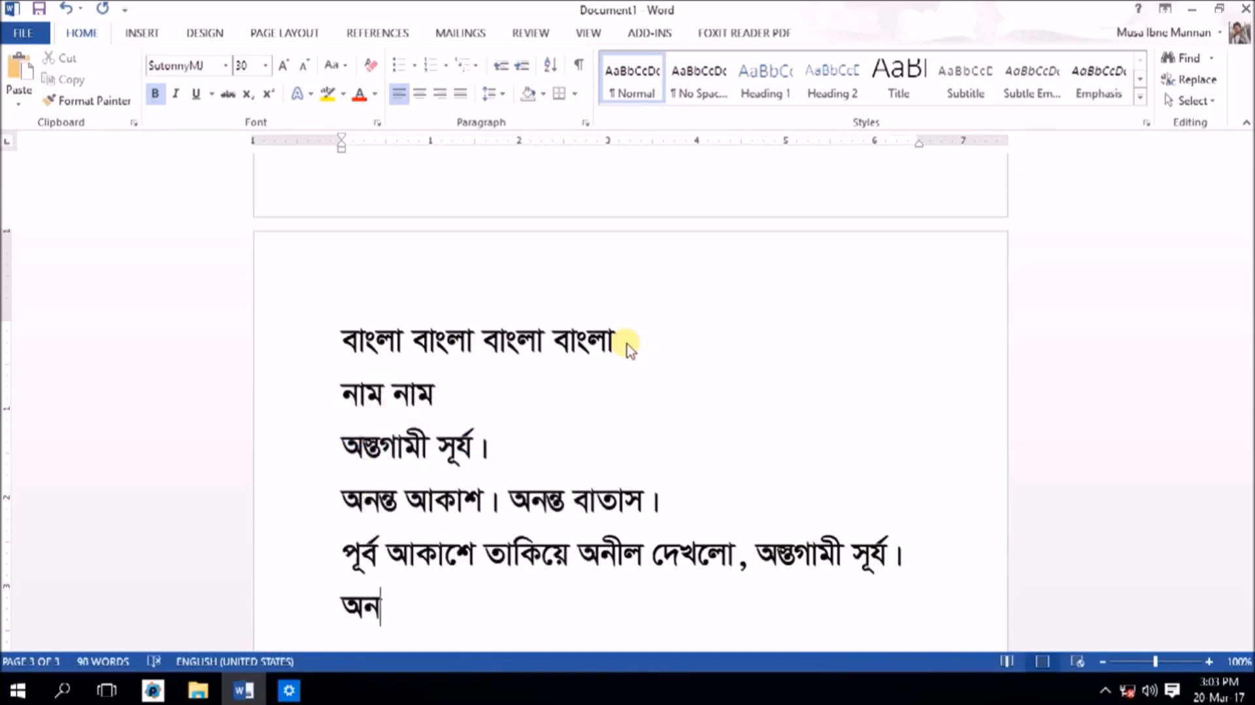
{"action": "type", "text": " nto akaS"}
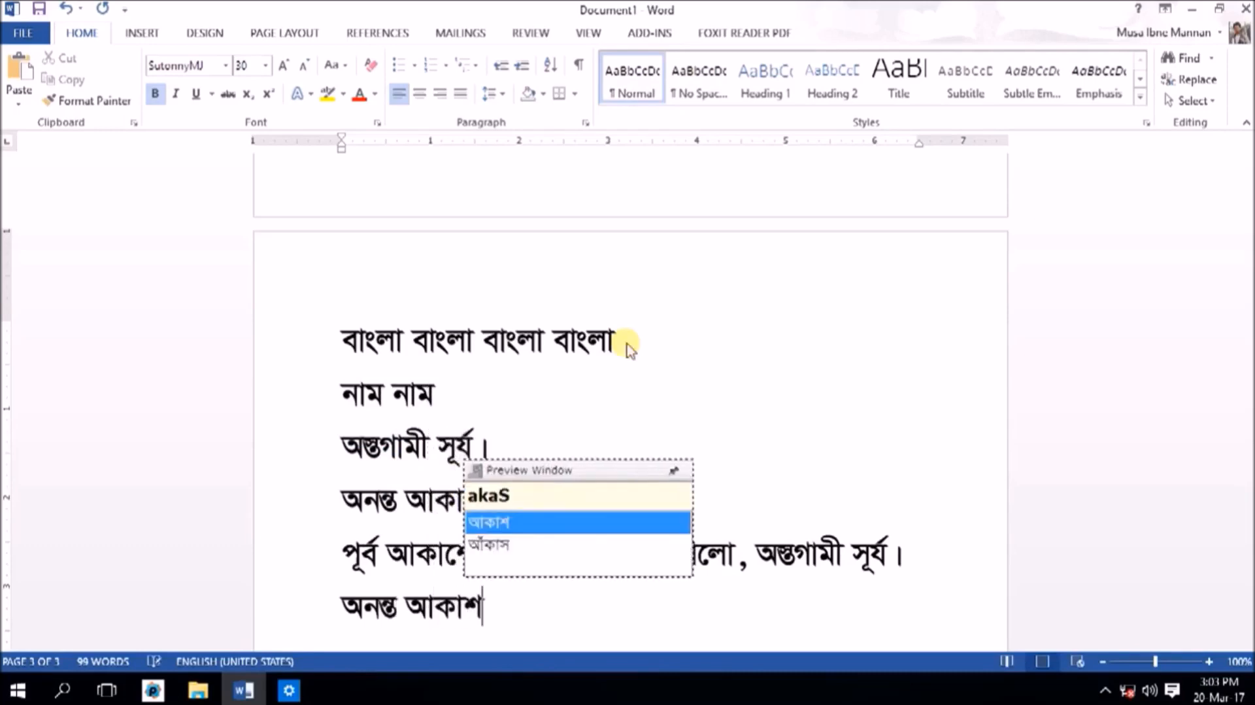
{"action": "type", "text": ", "}
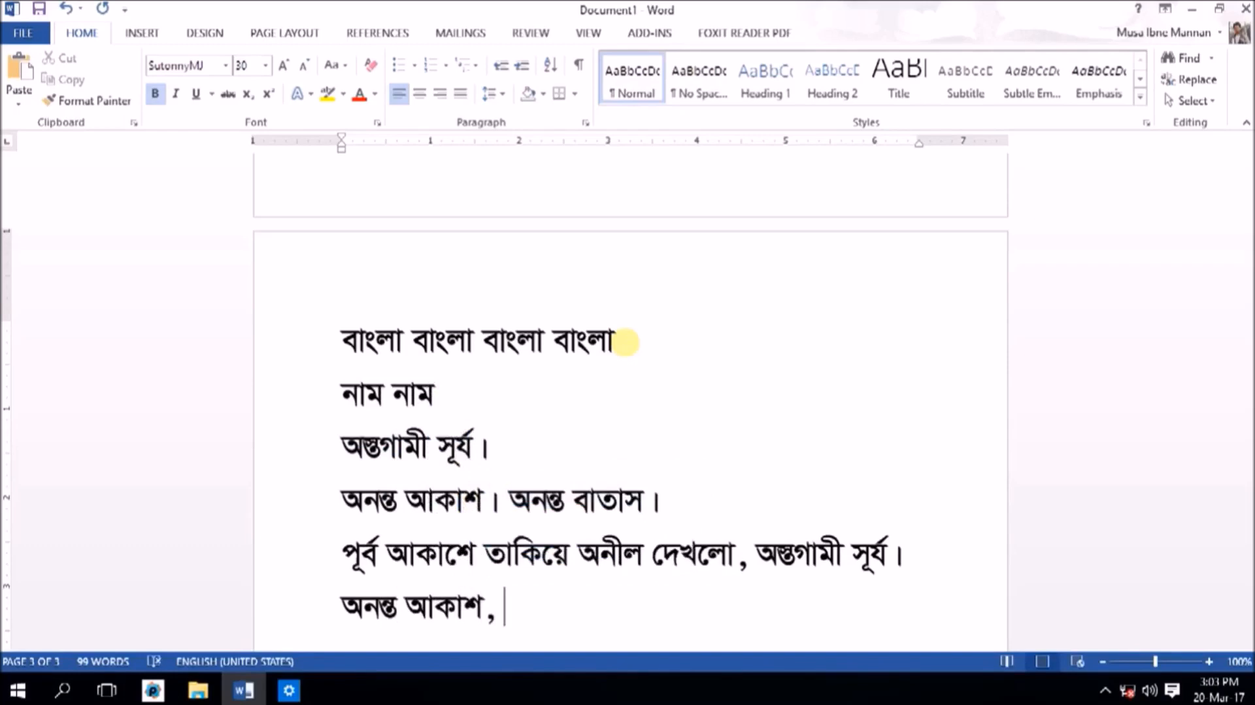
{"action": "type", "text": "onont"}
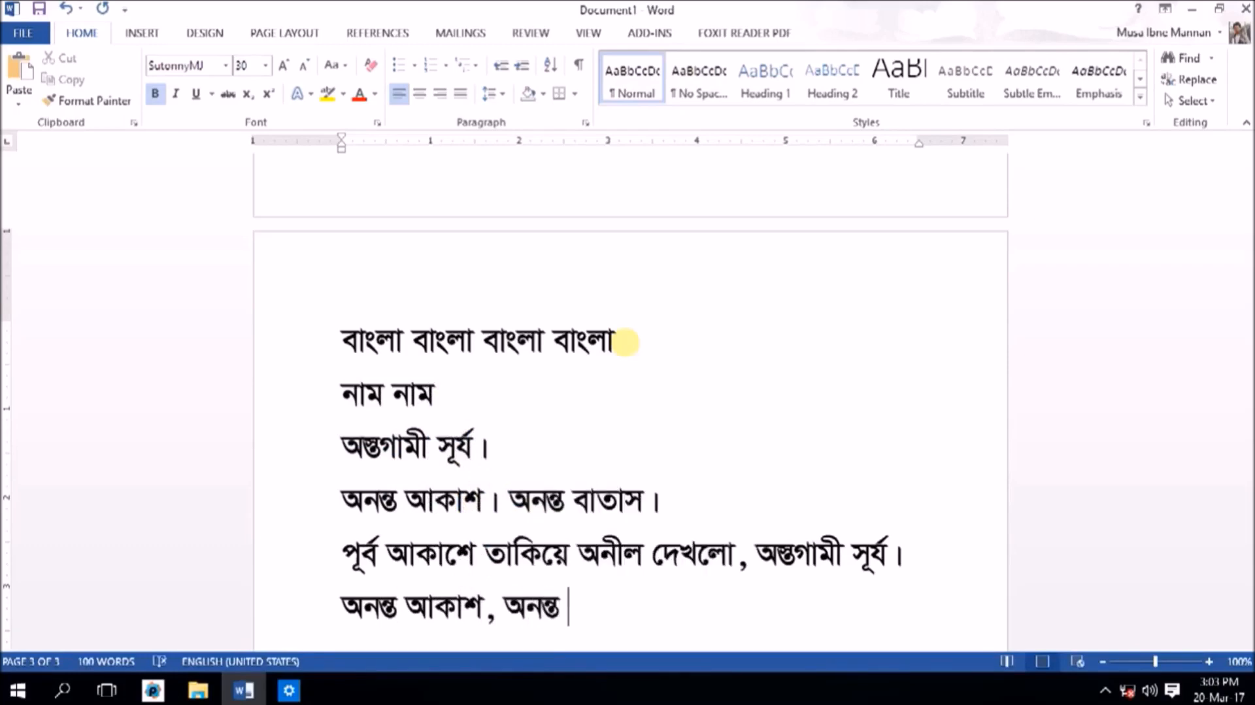
{"action": "type", "text": " batas."}
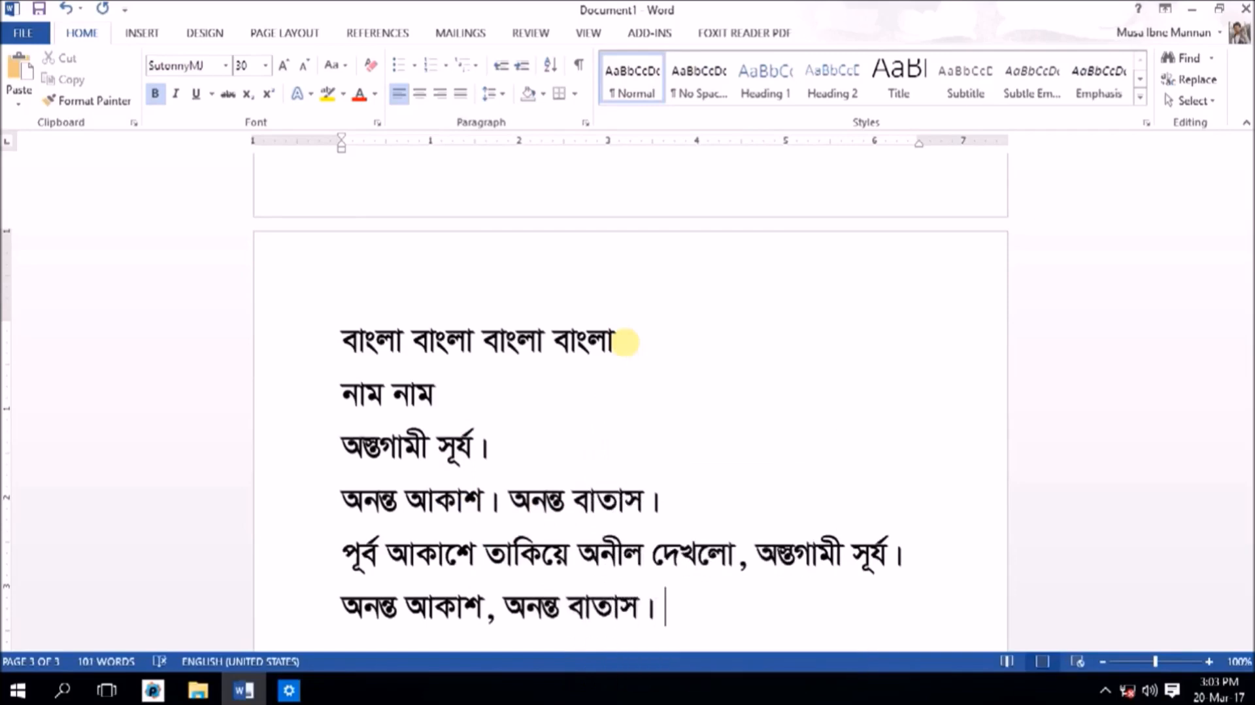
Step: Write the same sentence on the seventh line entirely with Avro, leaving its "ন্ত" conjuncts uncorrected
{"action": "key", "text": "Return"}
{"action": "type", "text": "onont akash"}
{"action": "key", "text": "BackSpace"}
{"action": "type", "text": ", onont batas."}
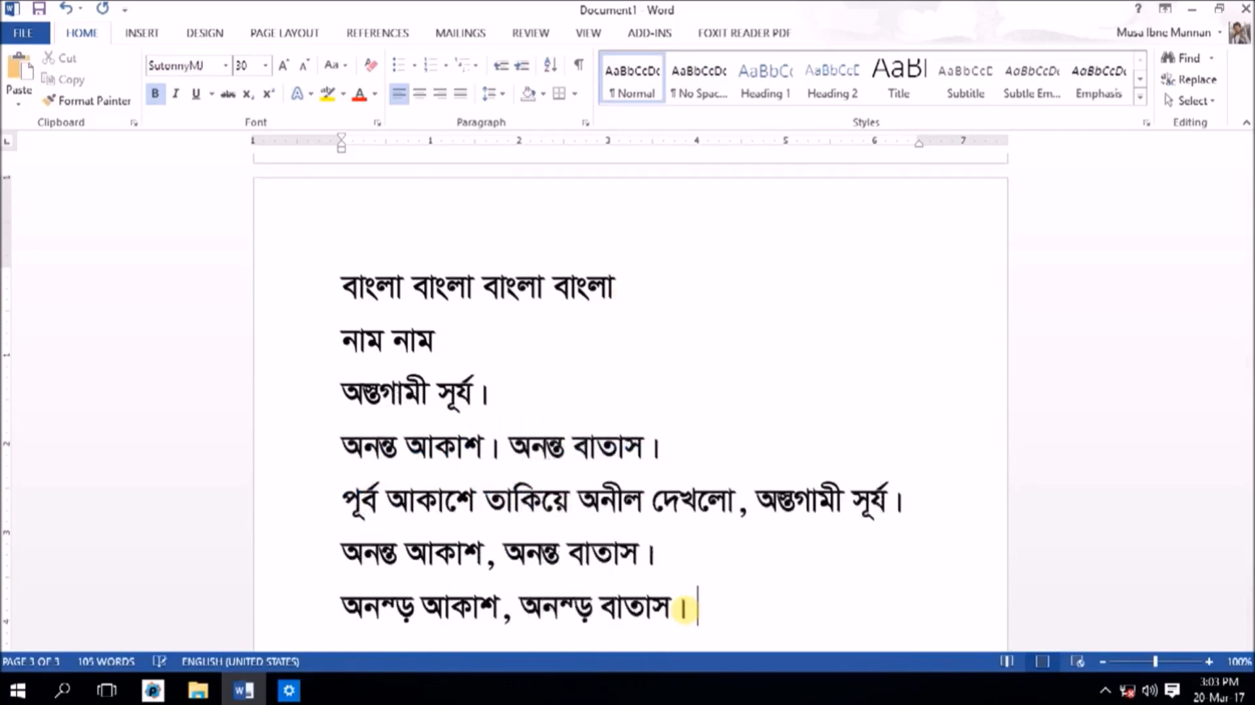
Step: Colour the last two lines, the corrected and the Avro-only versions of the sentence, dark red
{"action": "left_click_drag", "start_coordinate": [294, 552], "coordinate": [571, 636]}
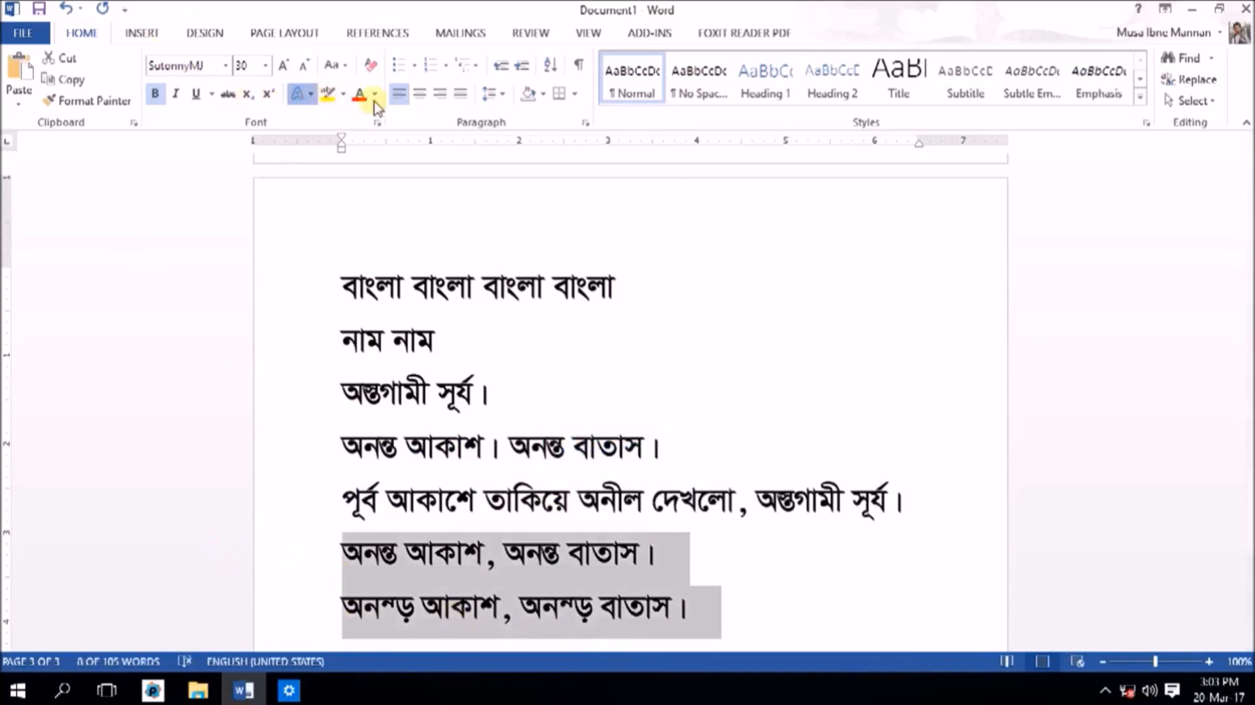
{"action": "left_click", "coordinate": [310, 93]}
{"action": "left_click", "coordinate": [374, 94]}
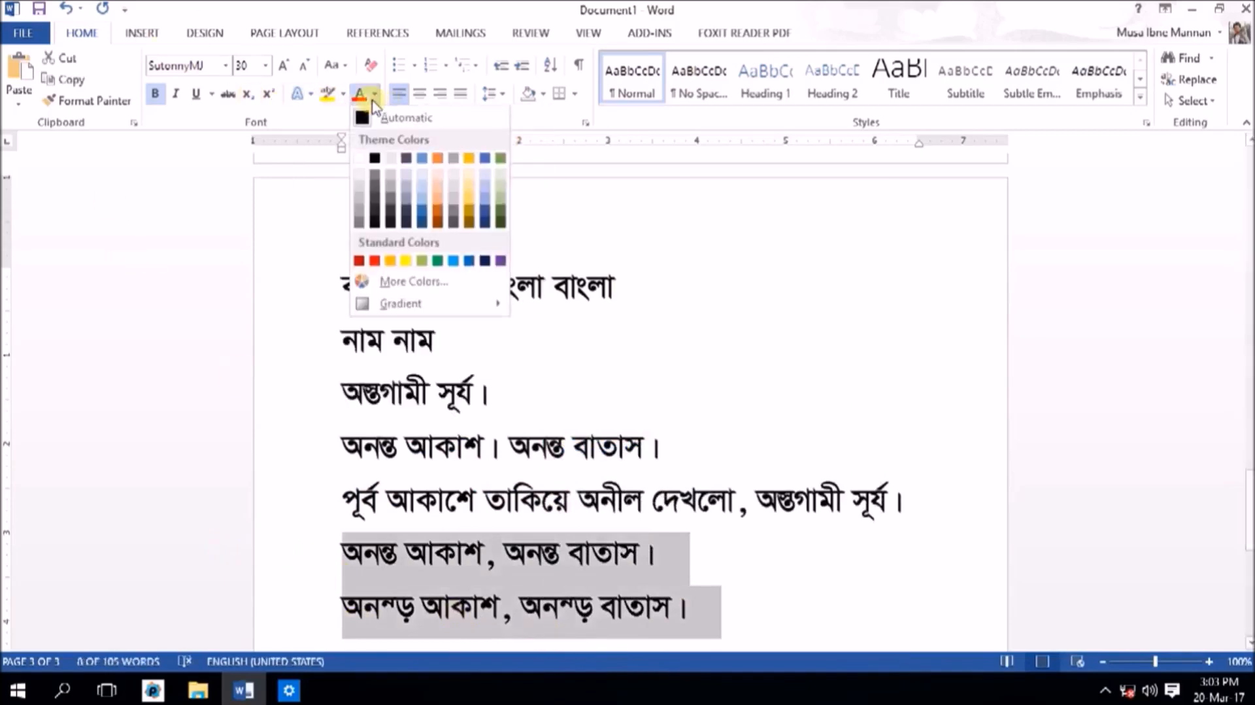
{"action": "left_click", "coordinate": [359, 262]}
{"action": "left_click", "coordinate": [664, 629]}
{"action": "scroll", "coordinate": [611, 541], "scroll_direction": "down", "scroll_amount": 2}
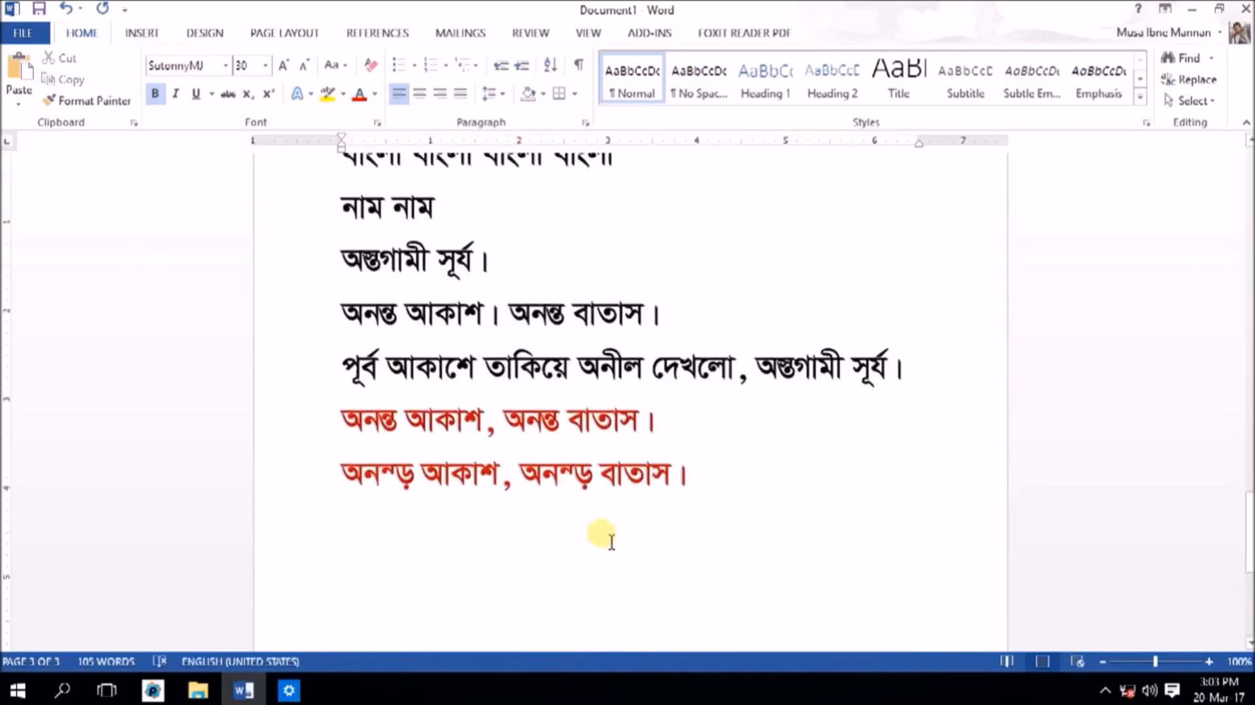
{"action": "left_click", "coordinate": [740, 481]}
Step: Compare the fonts of the Unicode and ANSI "বাংলা" samples on the first page and review the Bangla samples on the following pages
{"action": "scroll", "coordinate": [723, 510], "scroll_direction": "up", "scroll_amount": 8}
{"action": "scroll", "coordinate": [724, 513], "scroll_direction": "down", "scroll_amount": 2}
{"action": "scroll", "coordinate": [653, 484], "scroll_direction": "down", "scroll_amount": 3}
{"action": "scroll", "coordinate": [596, 456], "scroll_direction": "up", "scroll_amount": 12}
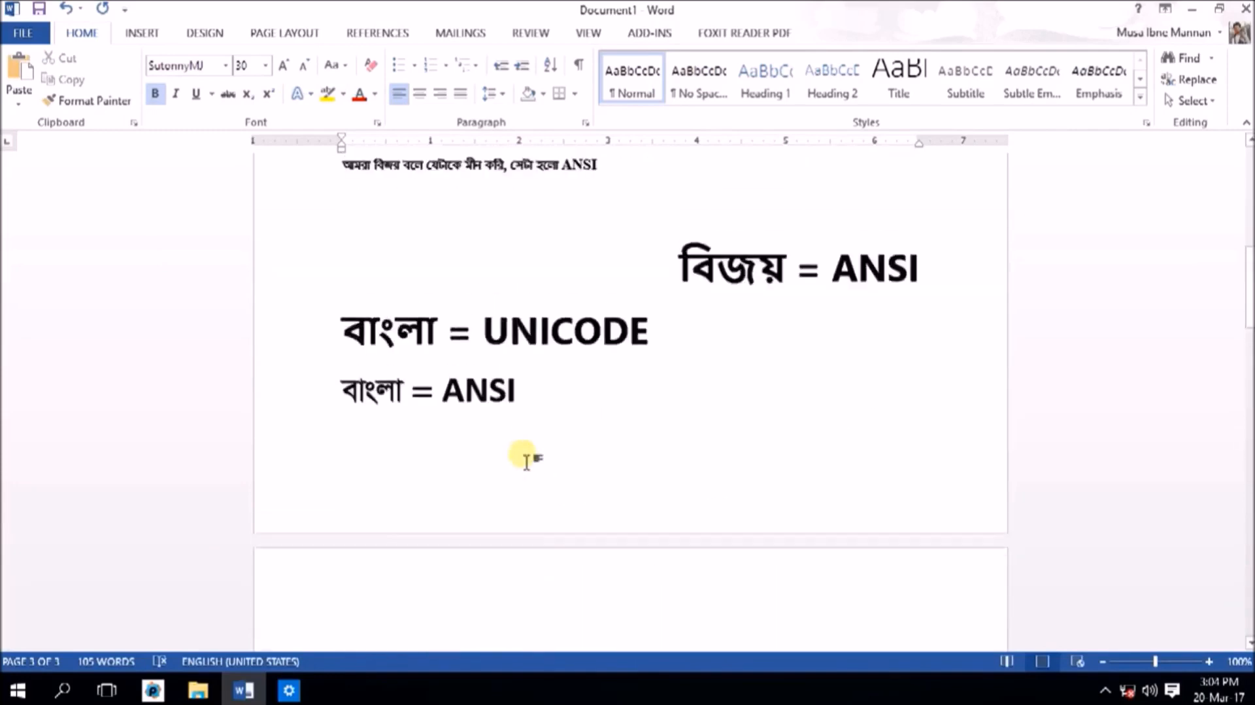
{"action": "scroll", "coordinate": [493, 536], "scroll_direction": "down", "scroll_amount": 3}
{"action": "left_click", "coordinate": [367, 461]}
{"action": "double_click", "coordinate": [367, 461]}
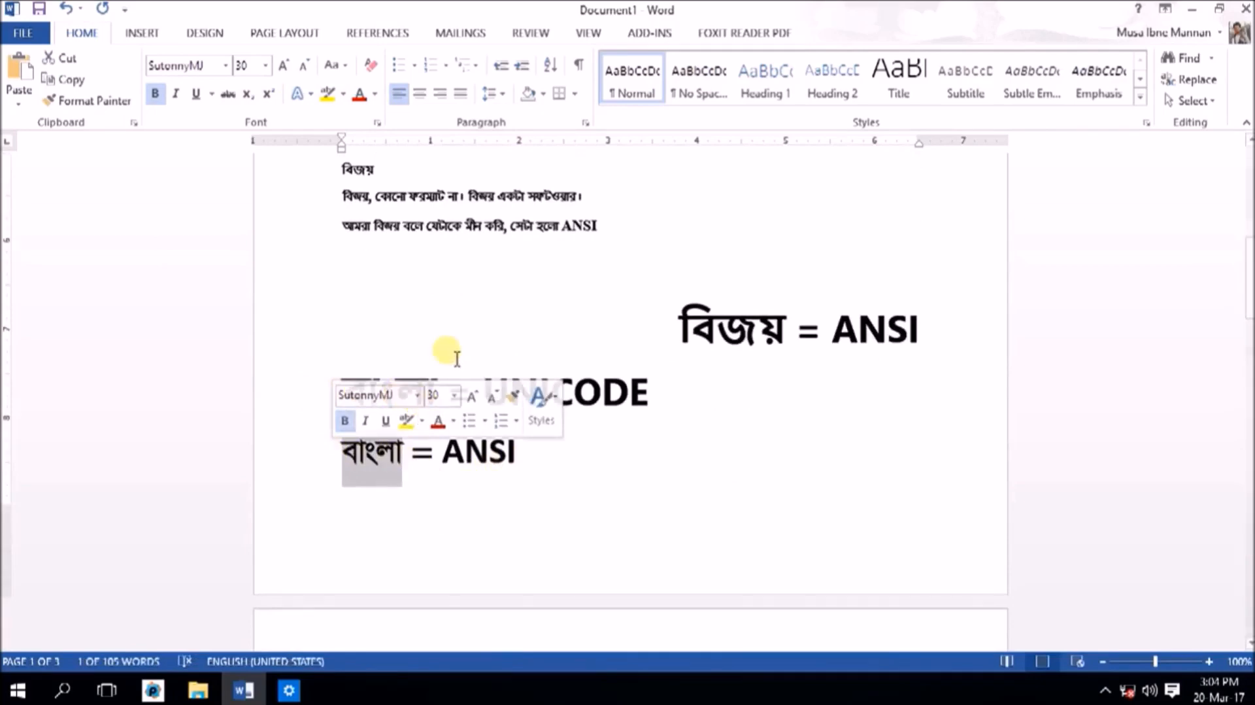
{"action": "left_click_drag", "start_coordinate": [446, 392], "coordinate": [315, 366]}
{"action": "scroll", "coordinate": [516, 438], "scroll_direction": "down", "scroll_amount": 10}
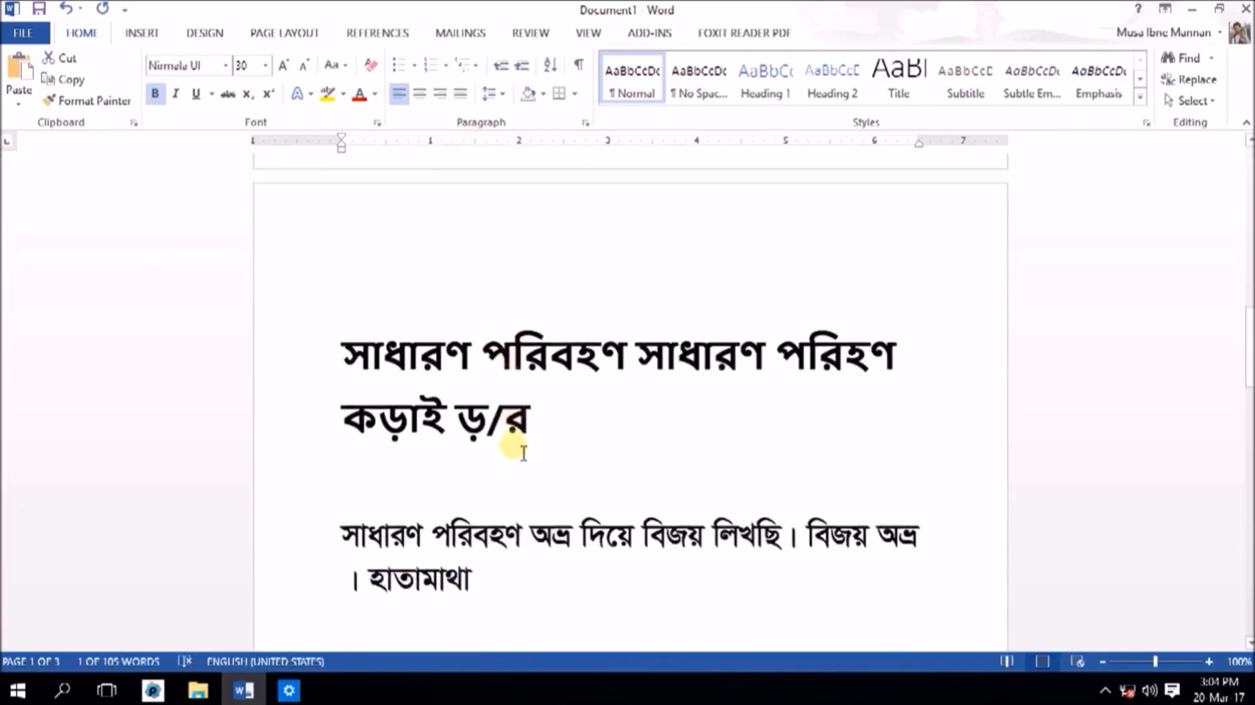
{"action": "scroll", "coordinate": [519, 461], "scroll_direction": "down", "scroll_amount": 15}
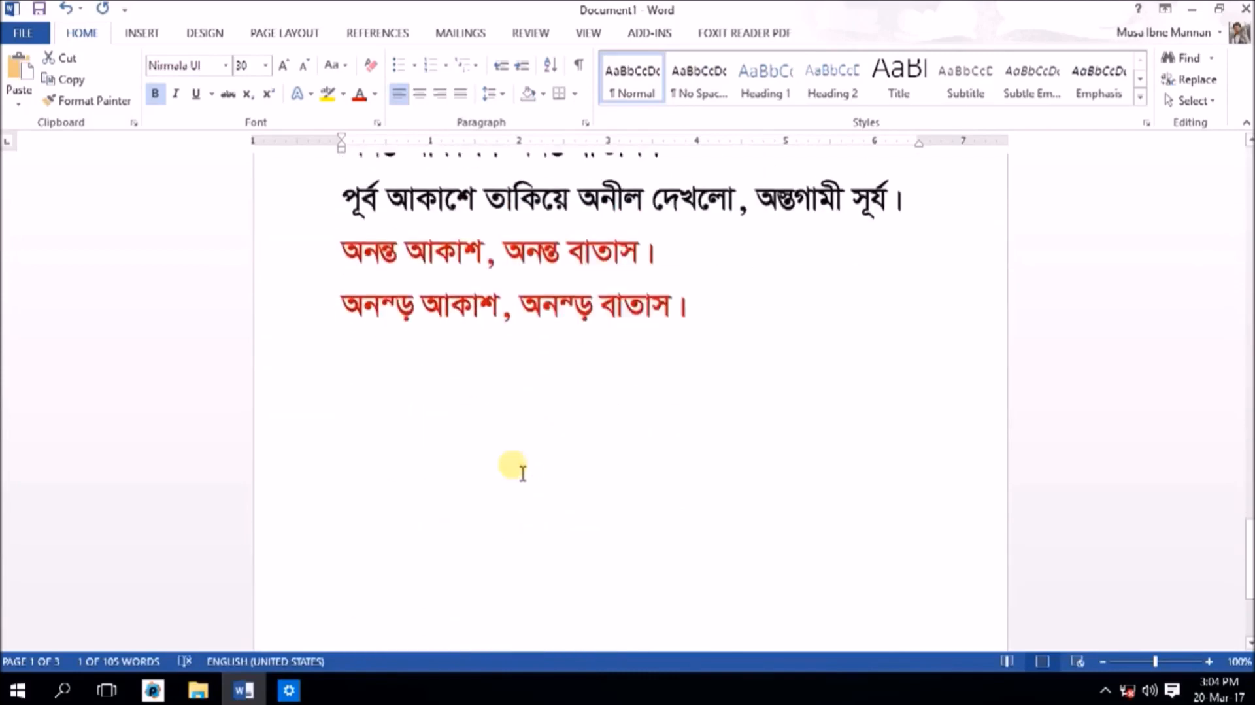
{"action": "left_click", "coordinate": [527, 465]}
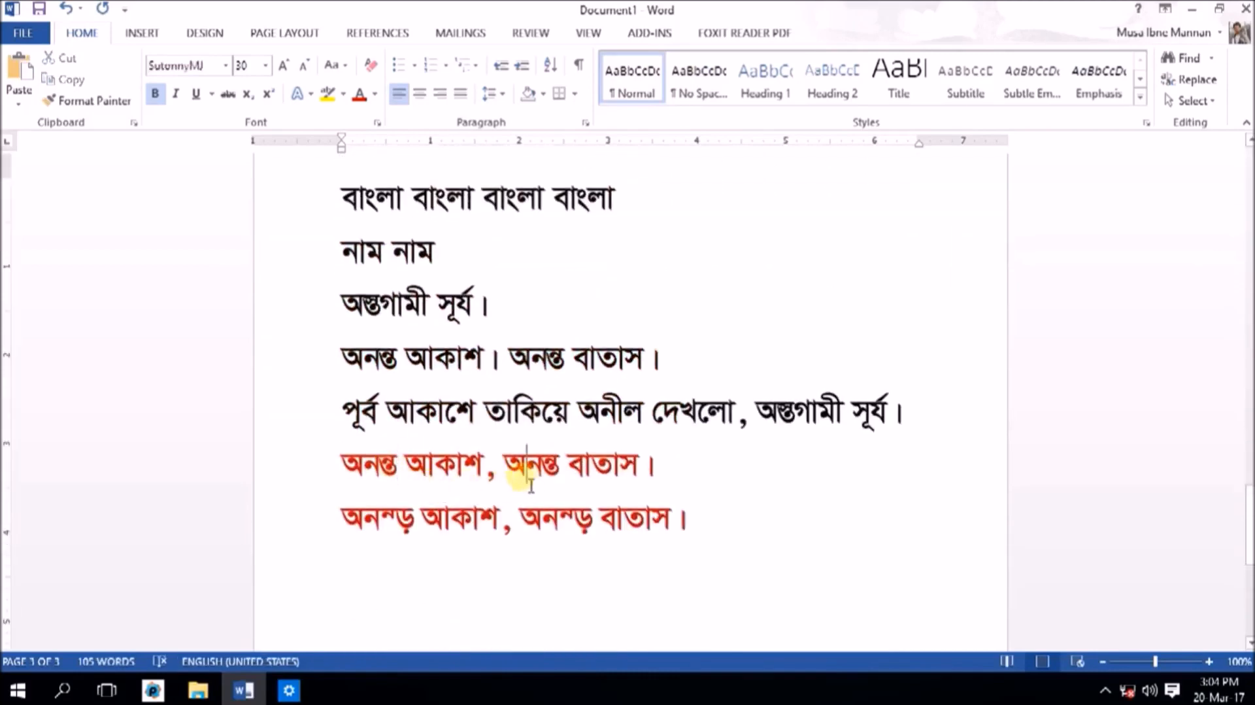
Step: Start a new line below the second red line and check the keyboard programs running in the background
{"action": "left_click", "coordinate": [804, 523]}
{"action": "key", "text": "Return"}
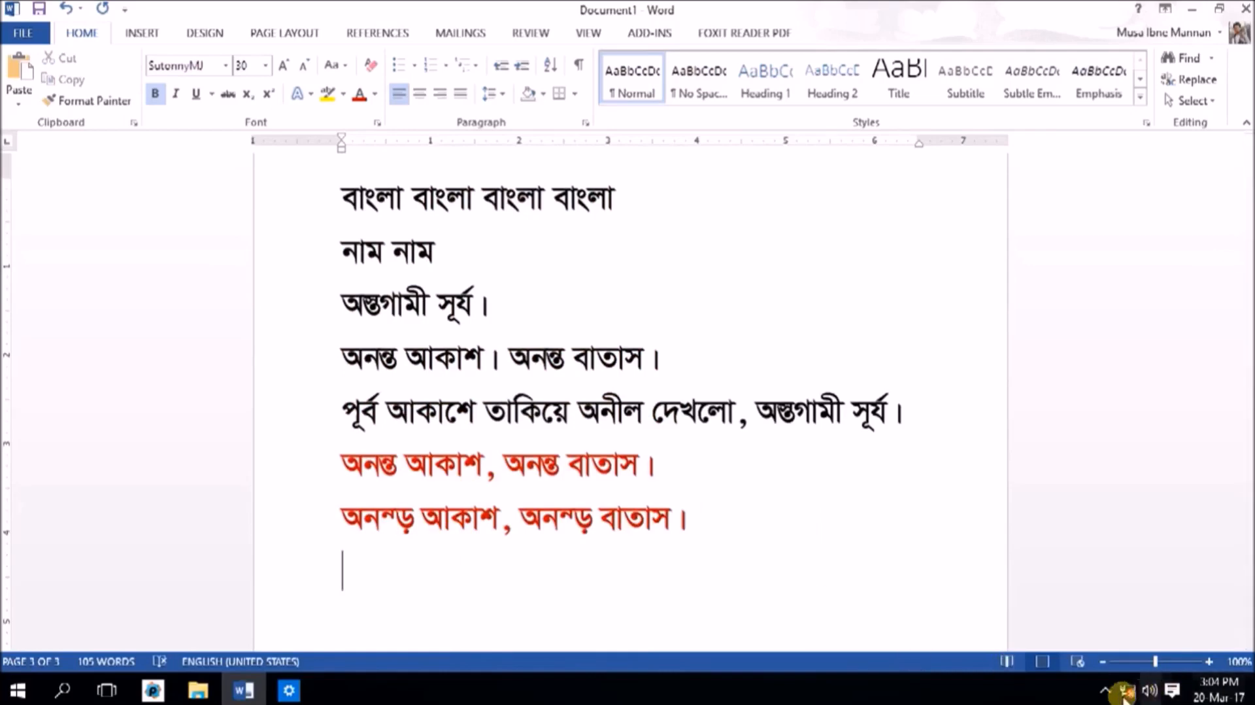
{"action": "left_click", "coordinate": [1105, 690]}
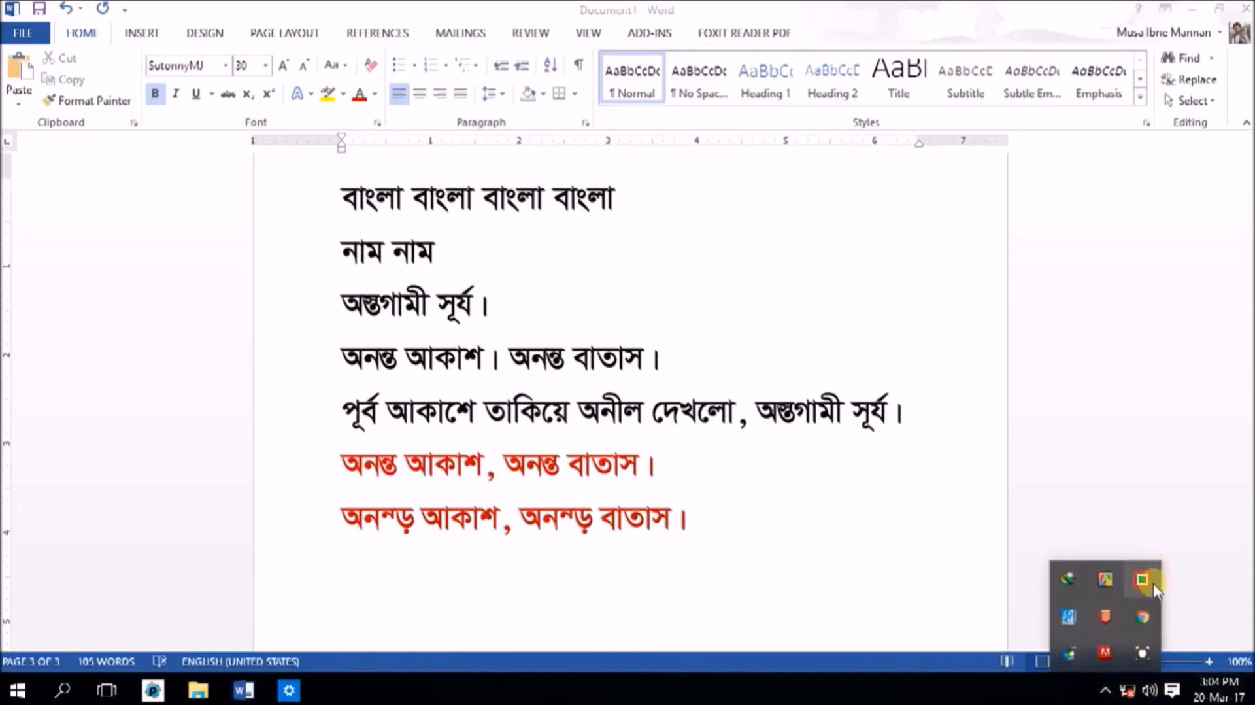
{"action": "left_click", "coordinate": [392, 574]}
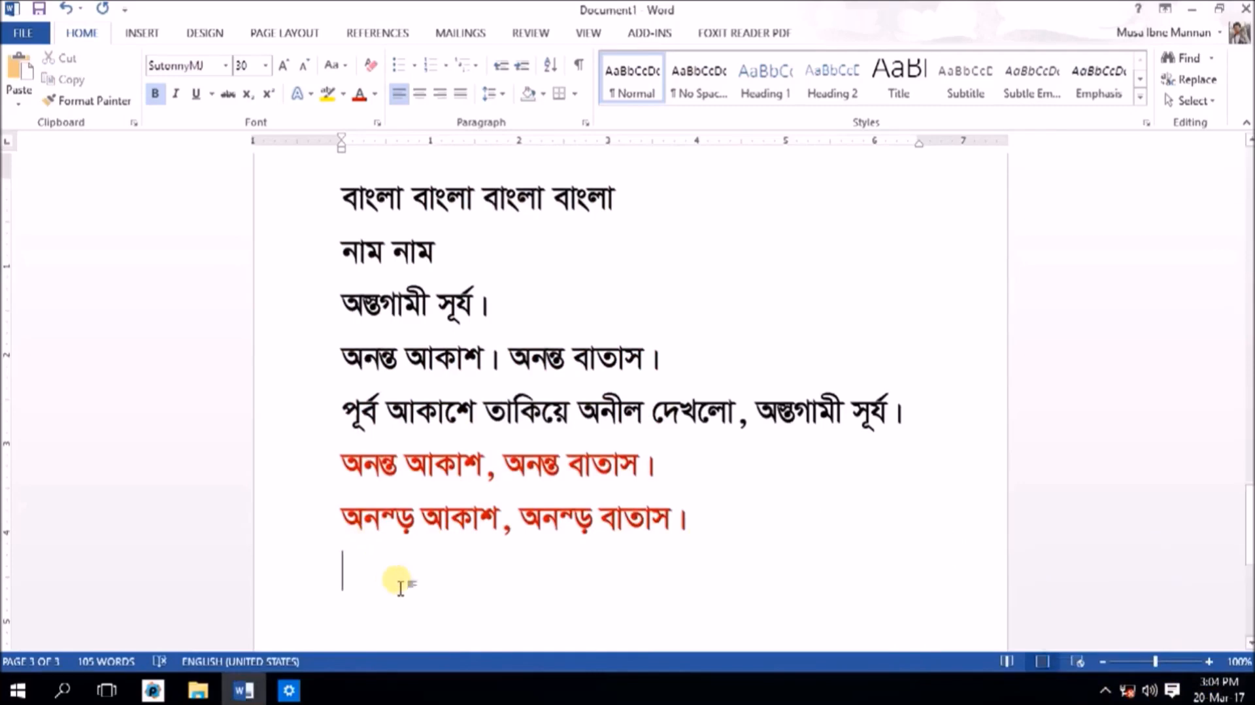
{"action": "type", "text": "ৃুিৃুিৃুি"}
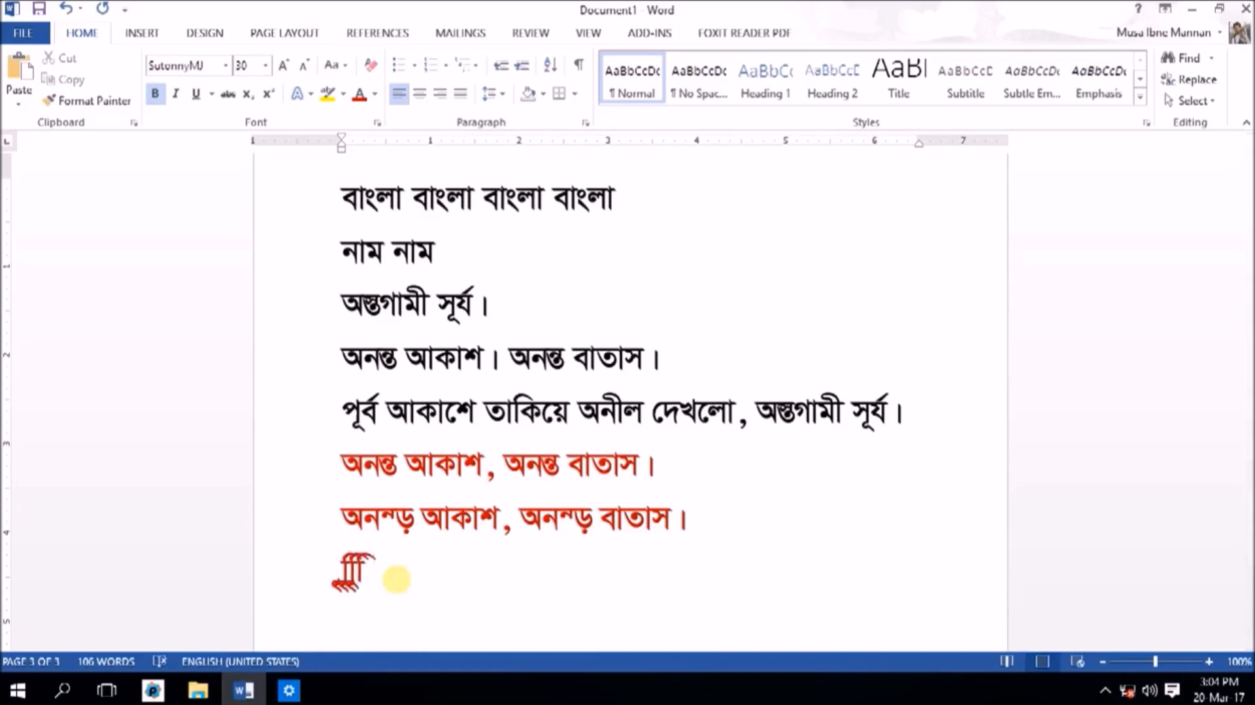
{"action": "key", "text": "shift+Home"}
{"action": "key", "text": "BackSpace"}
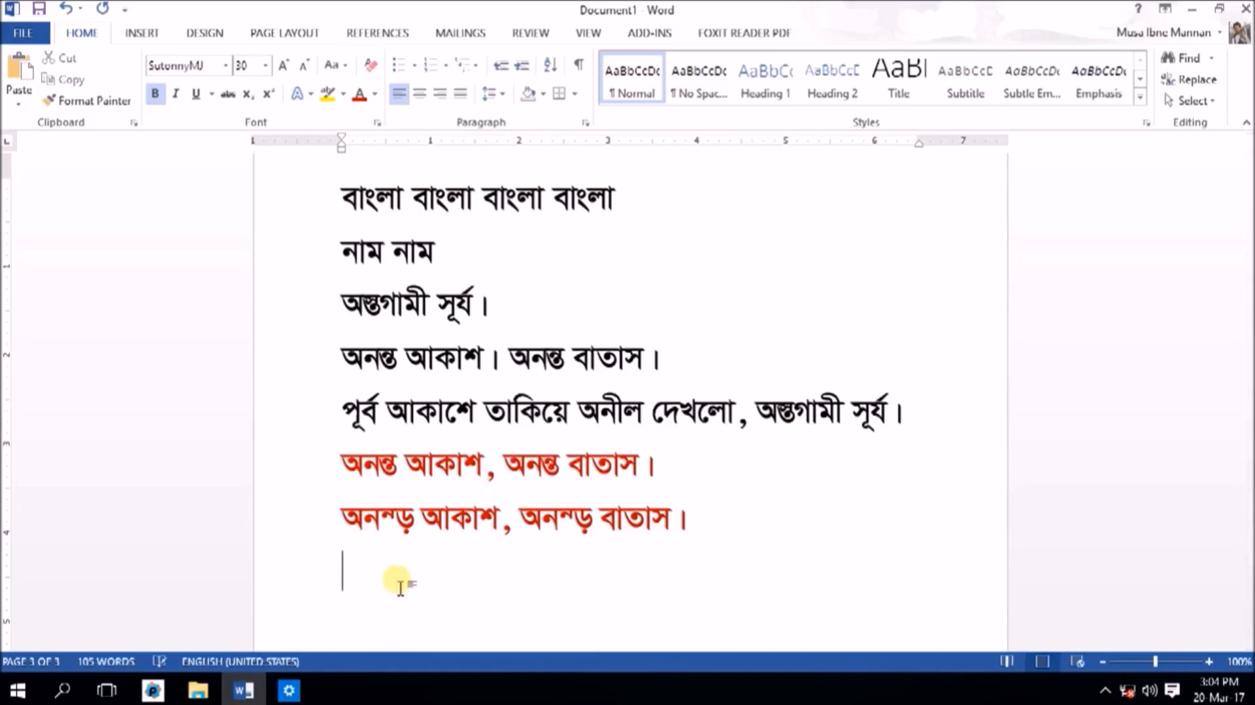
Step: Write "আসদাসদাসদাসদাস" with Avro on the last line, followed by two "ন্ত" conjuncts made with Bijoy Bayanno
{"action": "type", "text": "asdasdasdasdas "}
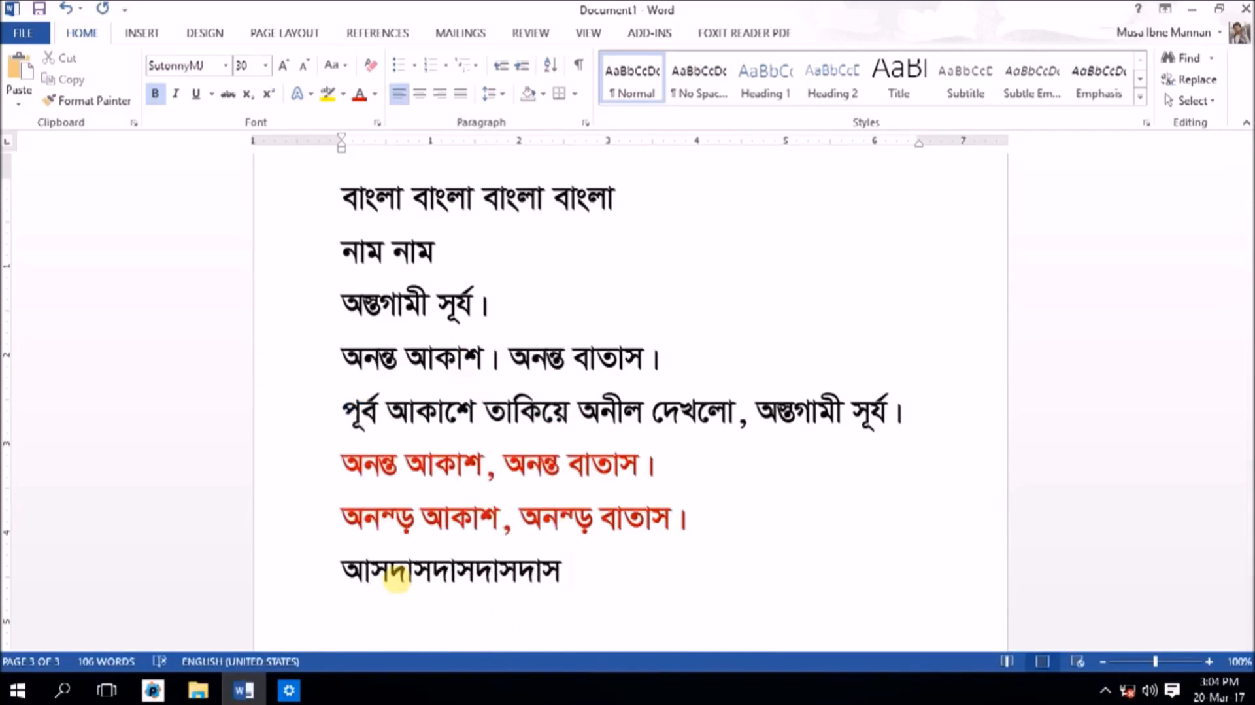
{"action": "type", "text": "nt nt"}
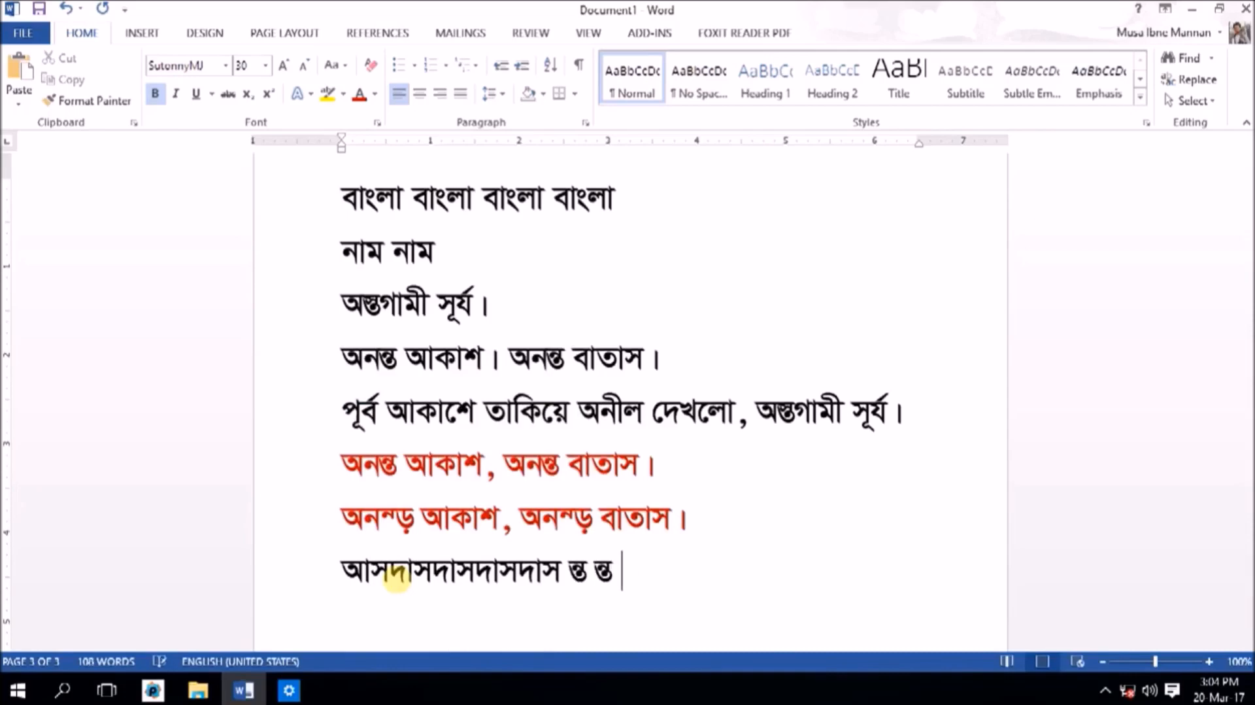